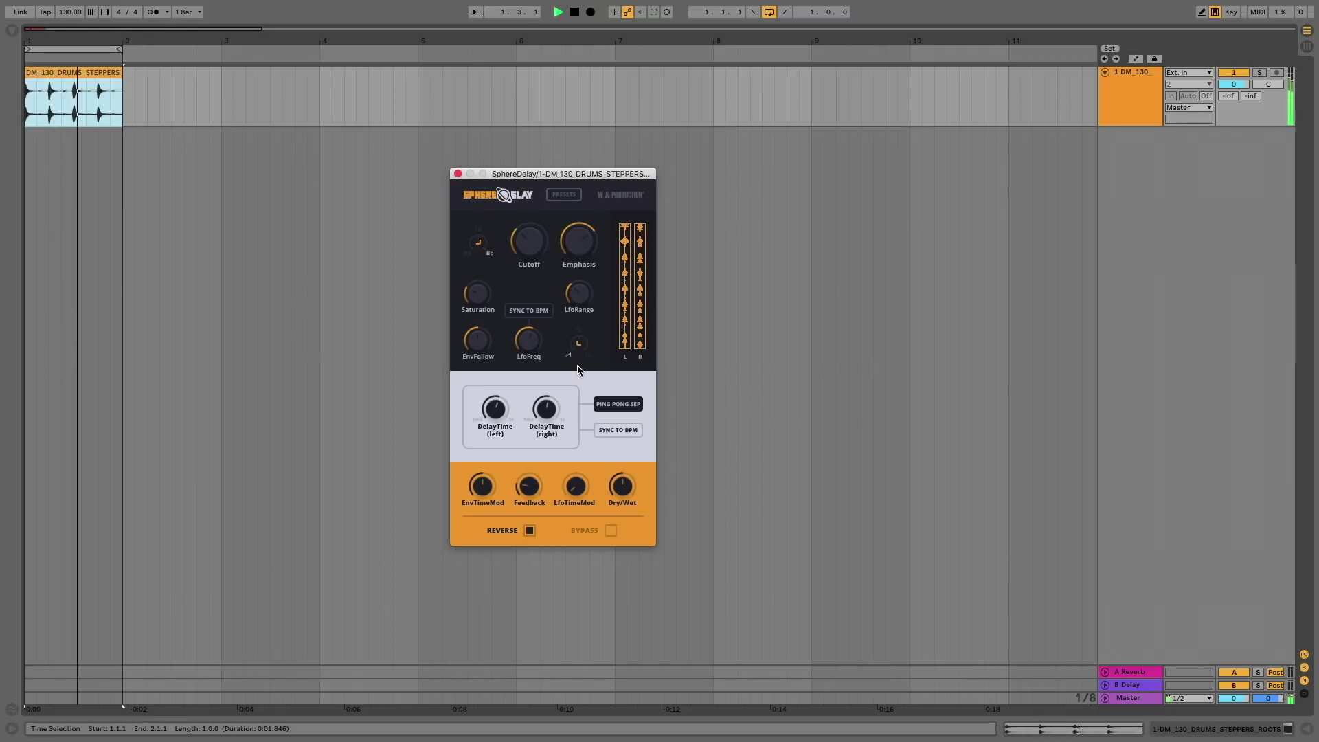
# Step: Set the LFO waveform to sine and adjust the filter type while the drum loop plays
pyautogui.moveTo(581, 347); pyautogui.dragTo(582, 339)
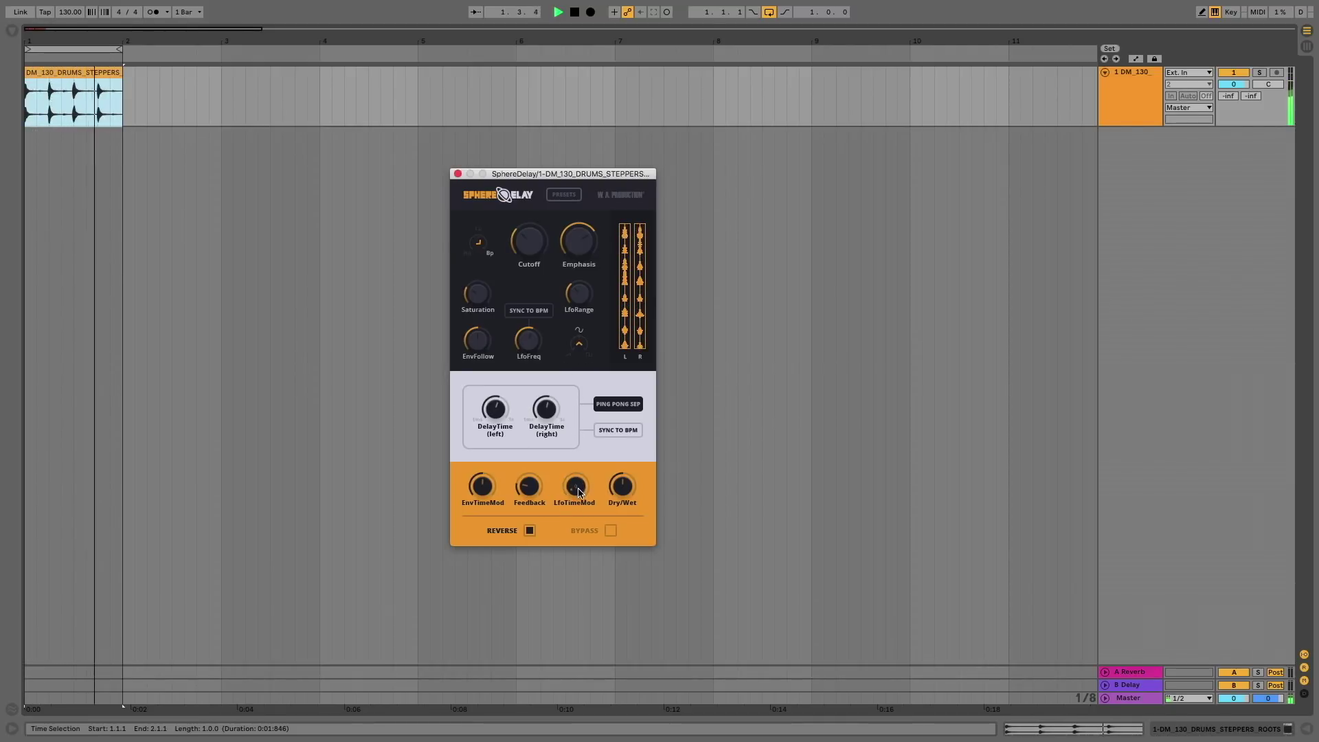
pyautogui.moveTo(477, 241); pyautogui.dragTo(478, 237)
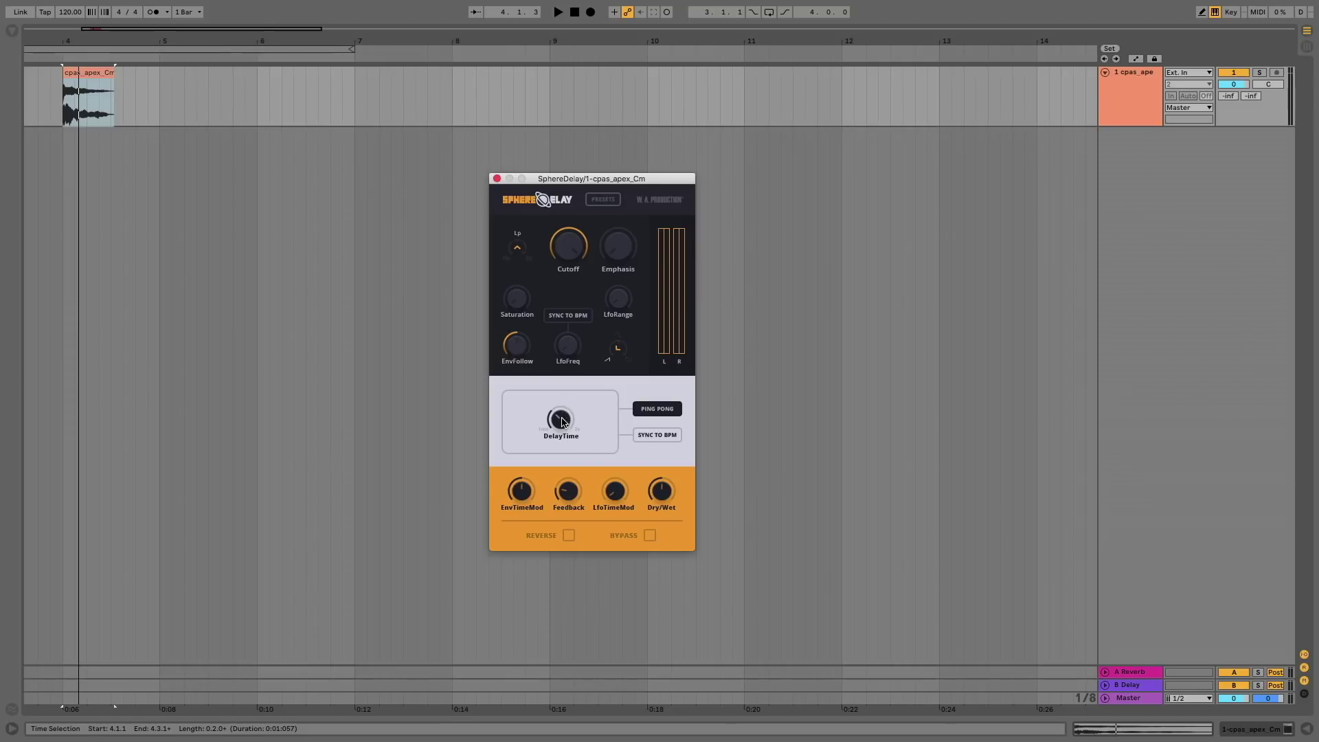
# Step: Audition the cpas_apex_Cm clip repeatedly while trying different DelayTime settings in Ping Pong mode
pyautogui.press('space')
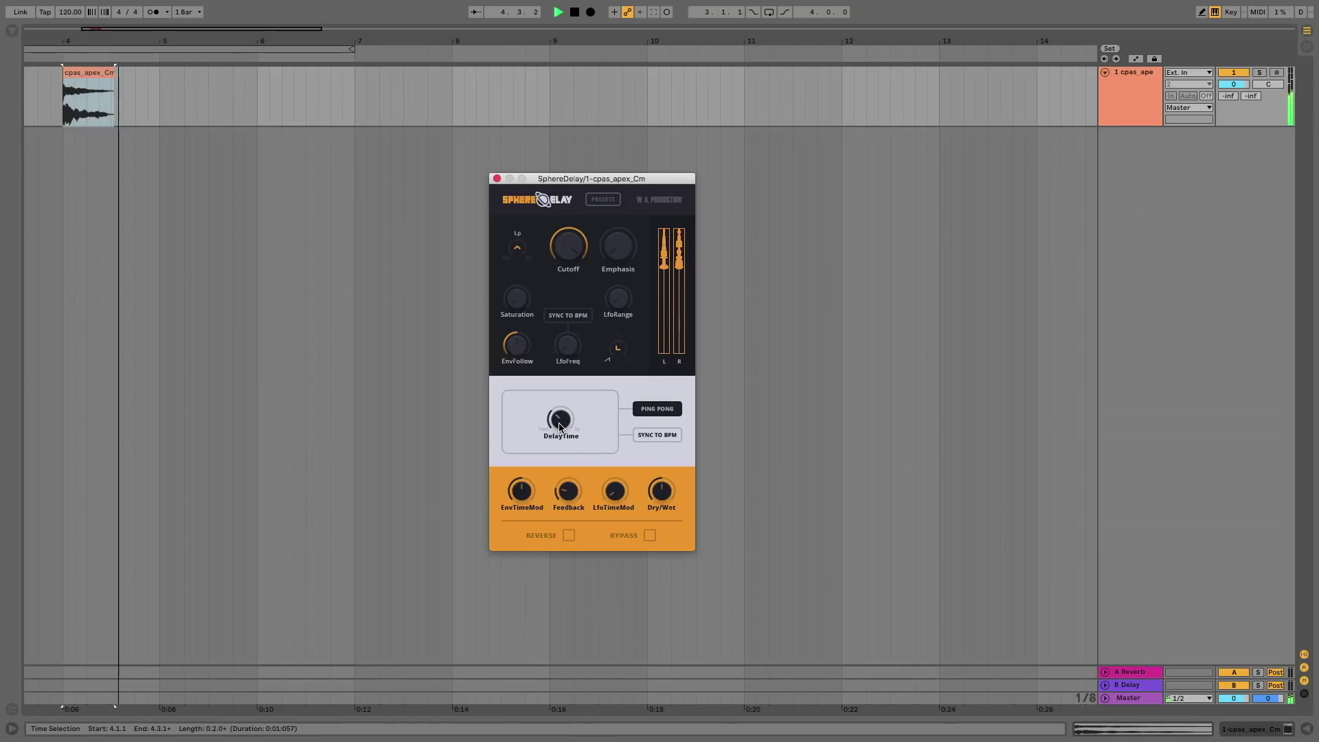
pyautogui.press('space')
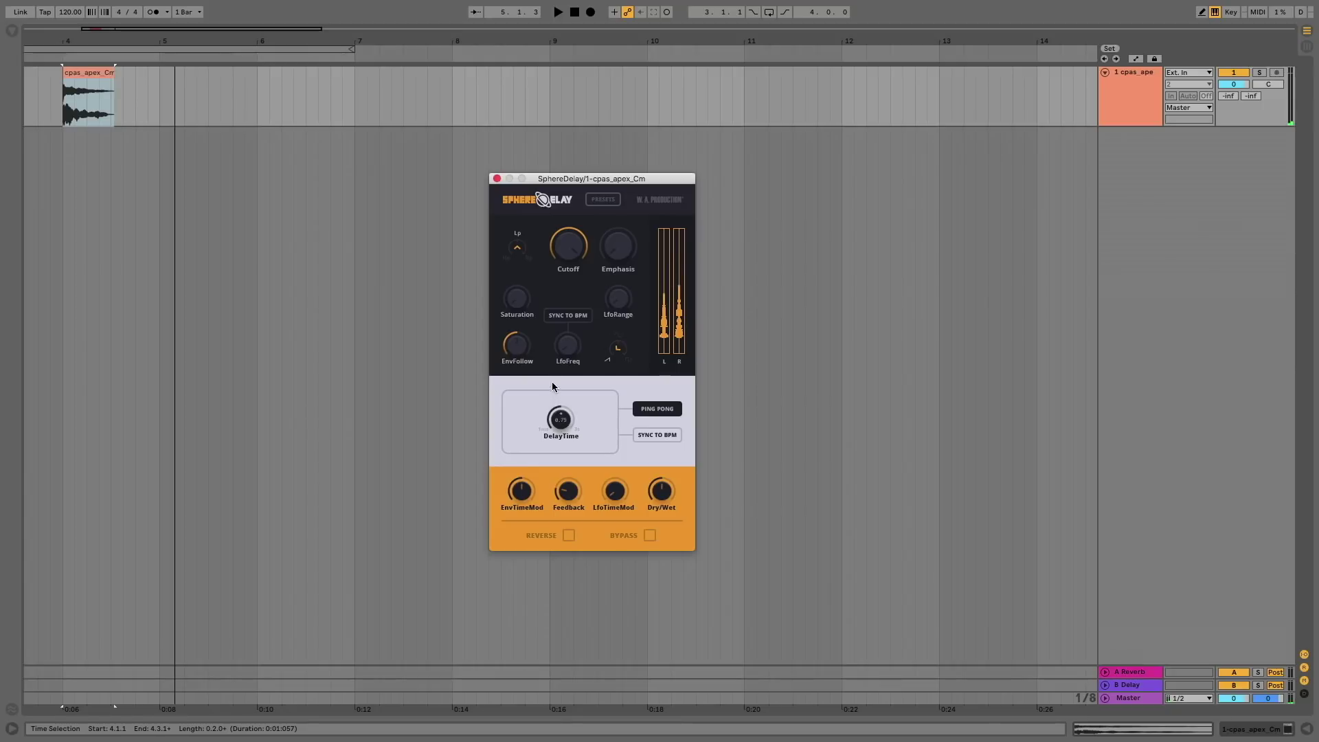
pyautogui.press('space')
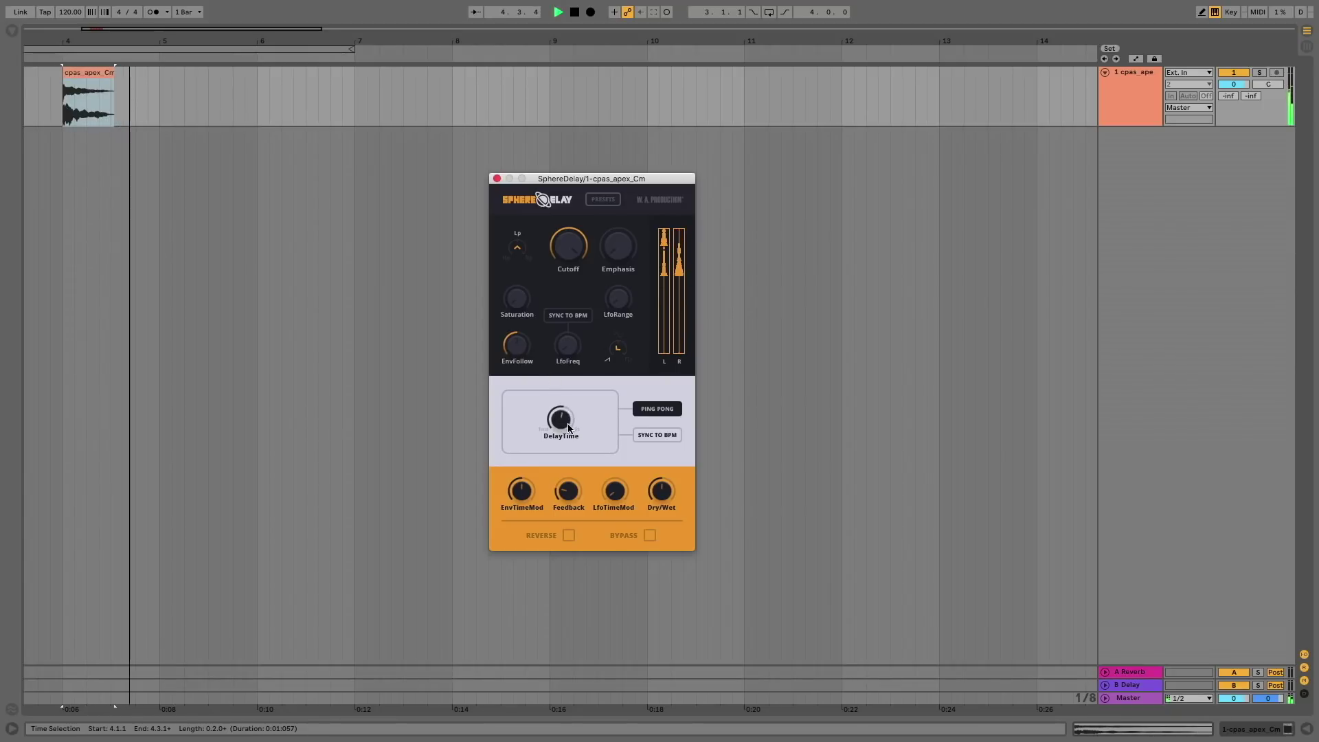
pyautogui.press('space')
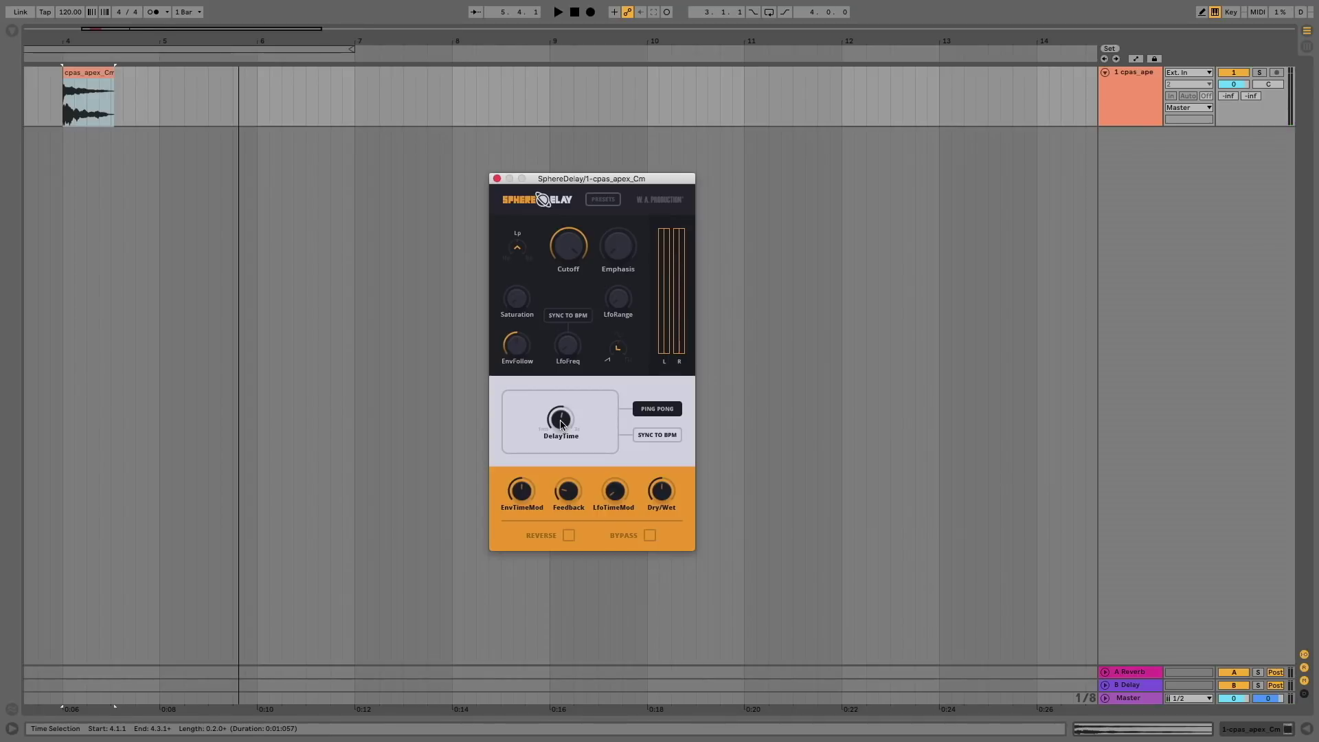
pyautogui.press('space')
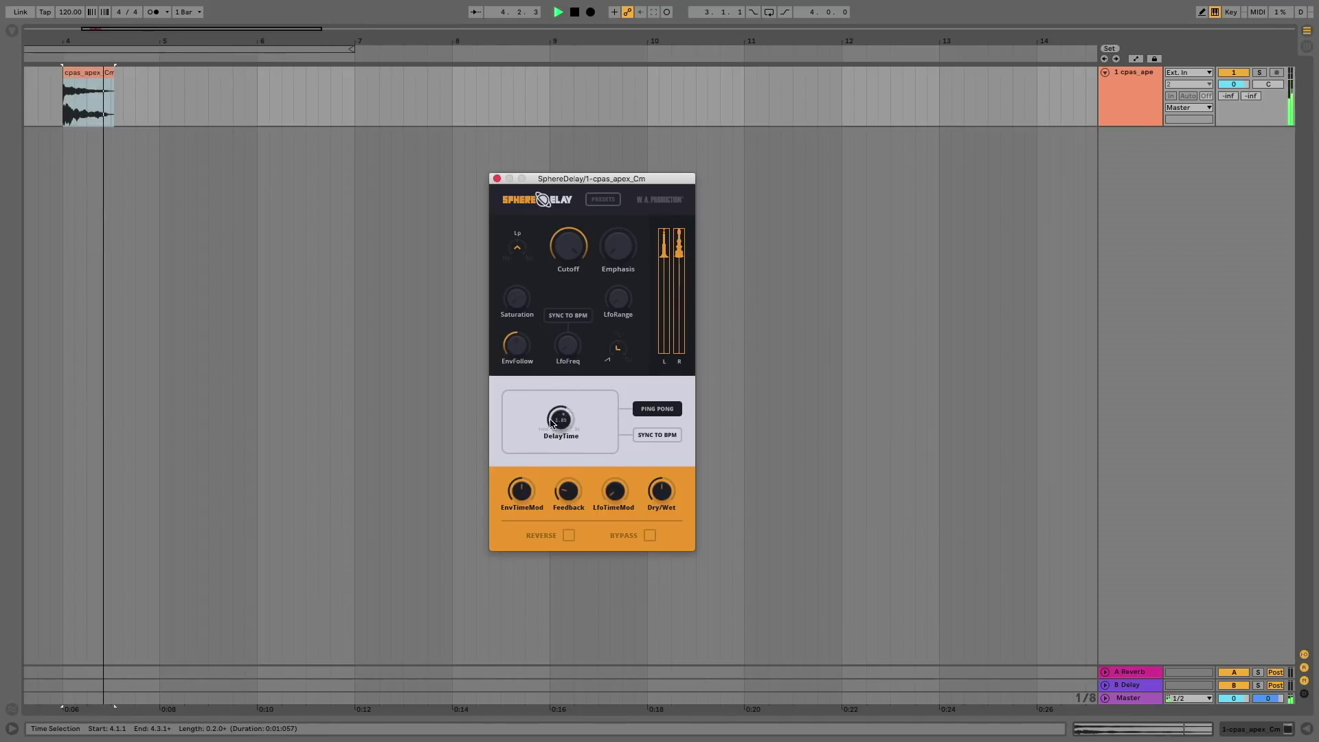
pyautogui.moveTo(549, 397)
pyautogui.mouseDown()
pyautogui.moveTo(545, 474)
pyautogui.moveTo(546, 385)
pyautogui.moveTo(547, 451)
pyautogui.moveTo(556, 407)
pyautogui.mouseUp()
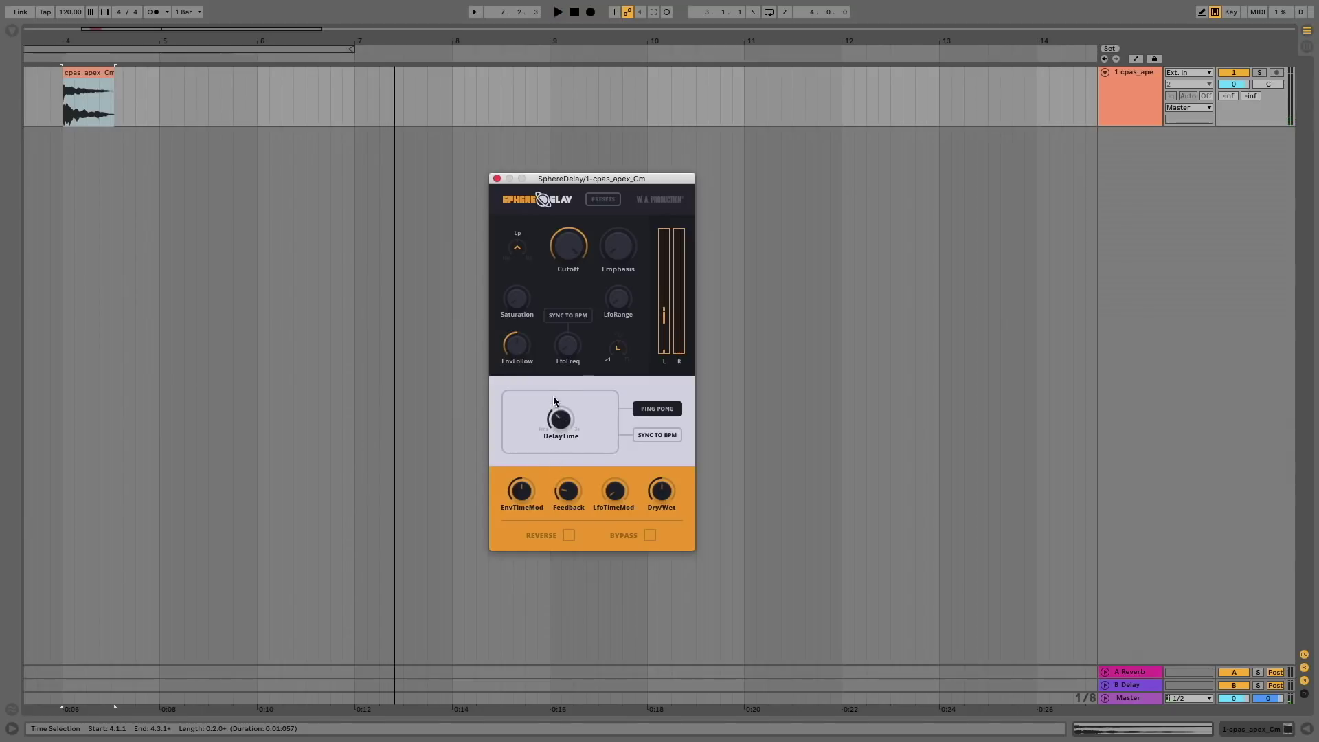
# Step: Switch the delay to Ping Pong Sep and set separate delay times for both channels with more feedback while auditioning the clip
pyautogui.click(658, 410)
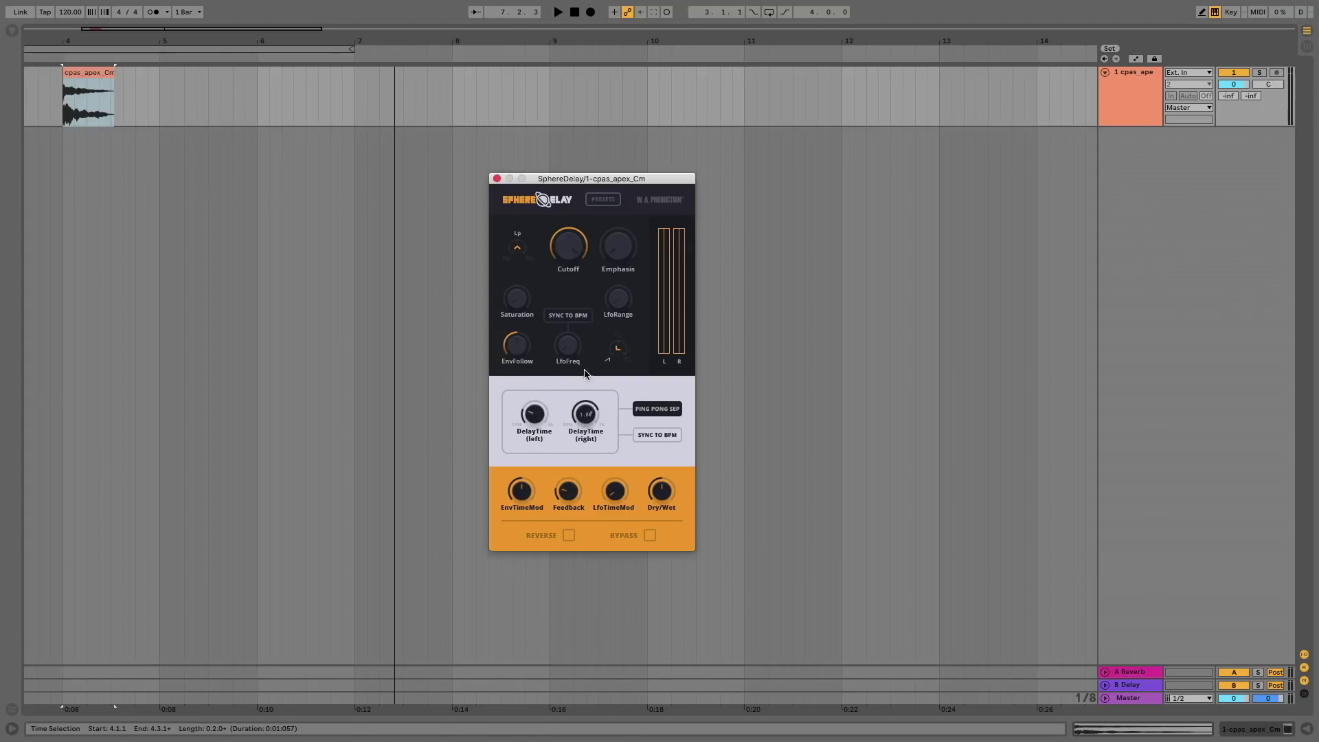
pyautogui.press('space')
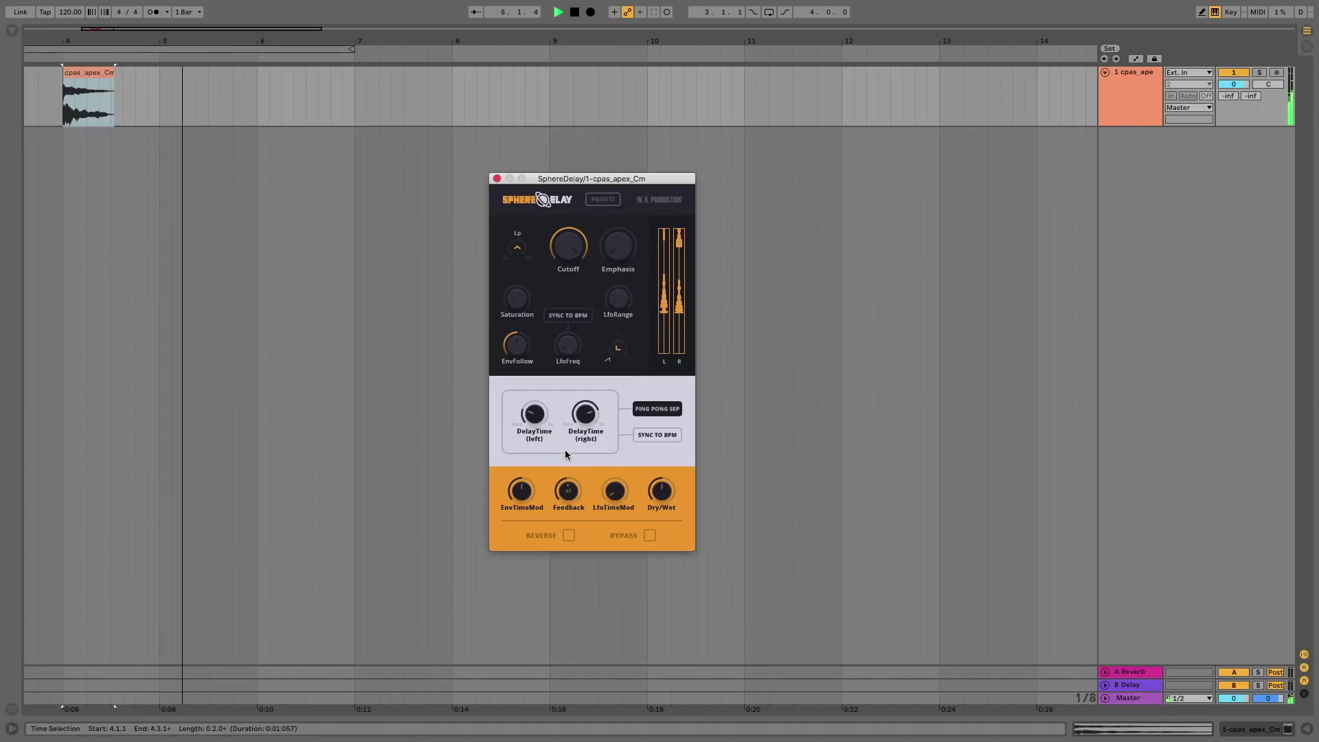
pyautogui.press('space')
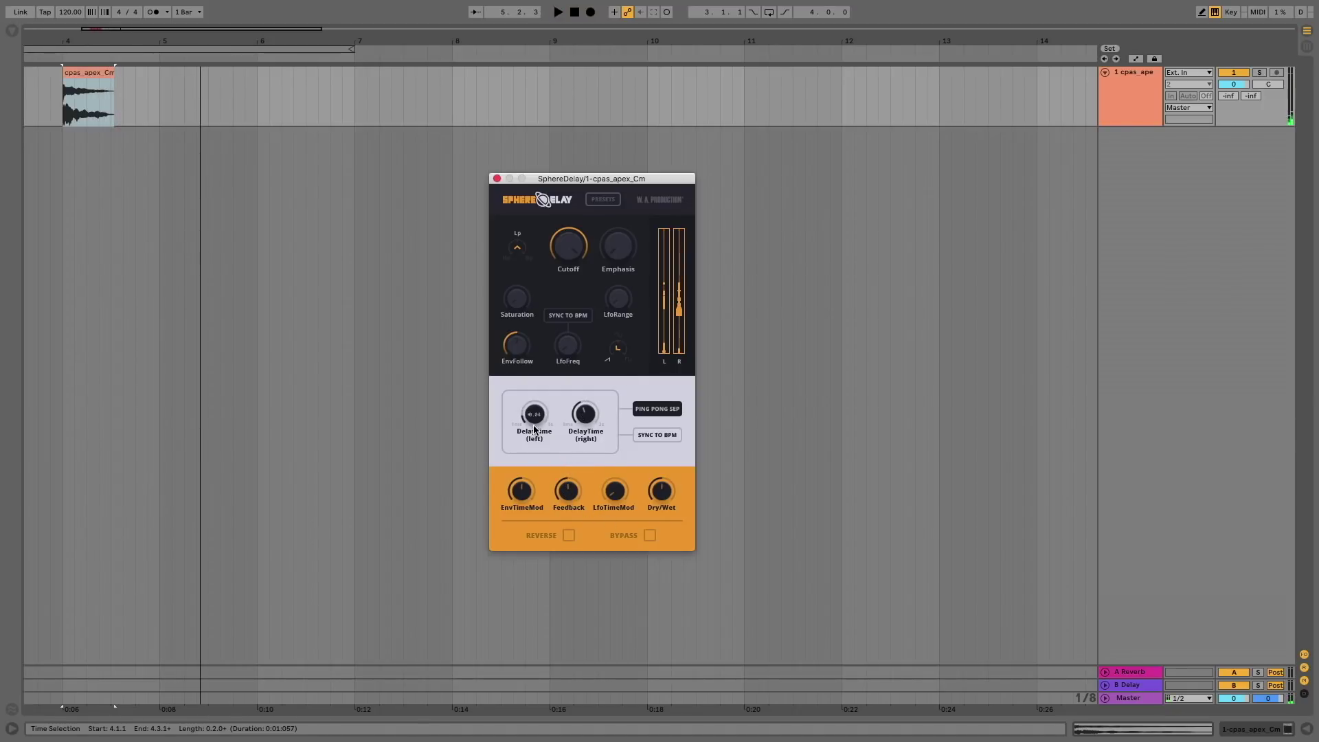
pyautogui.press('space')
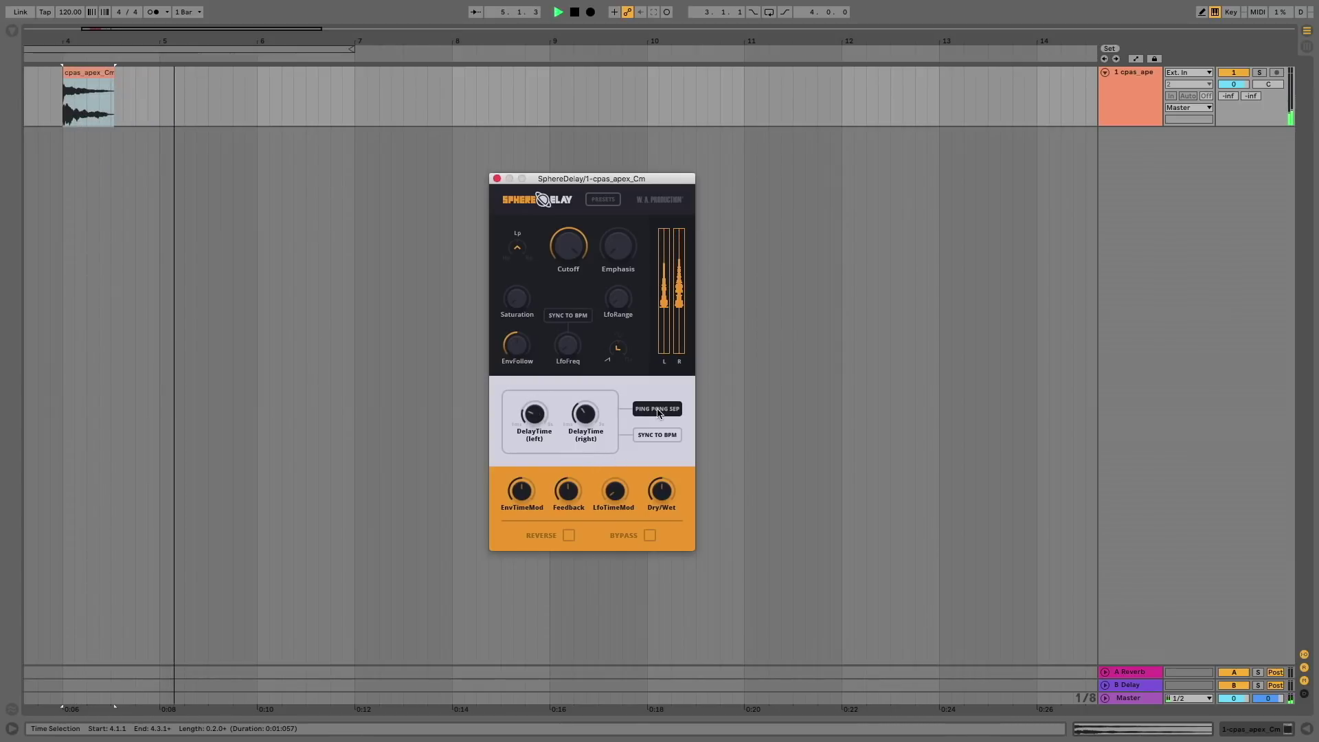
# Step: Sync the delay times to the BPM and audition the clip with different left and right delay times
pyautogui.press('space')
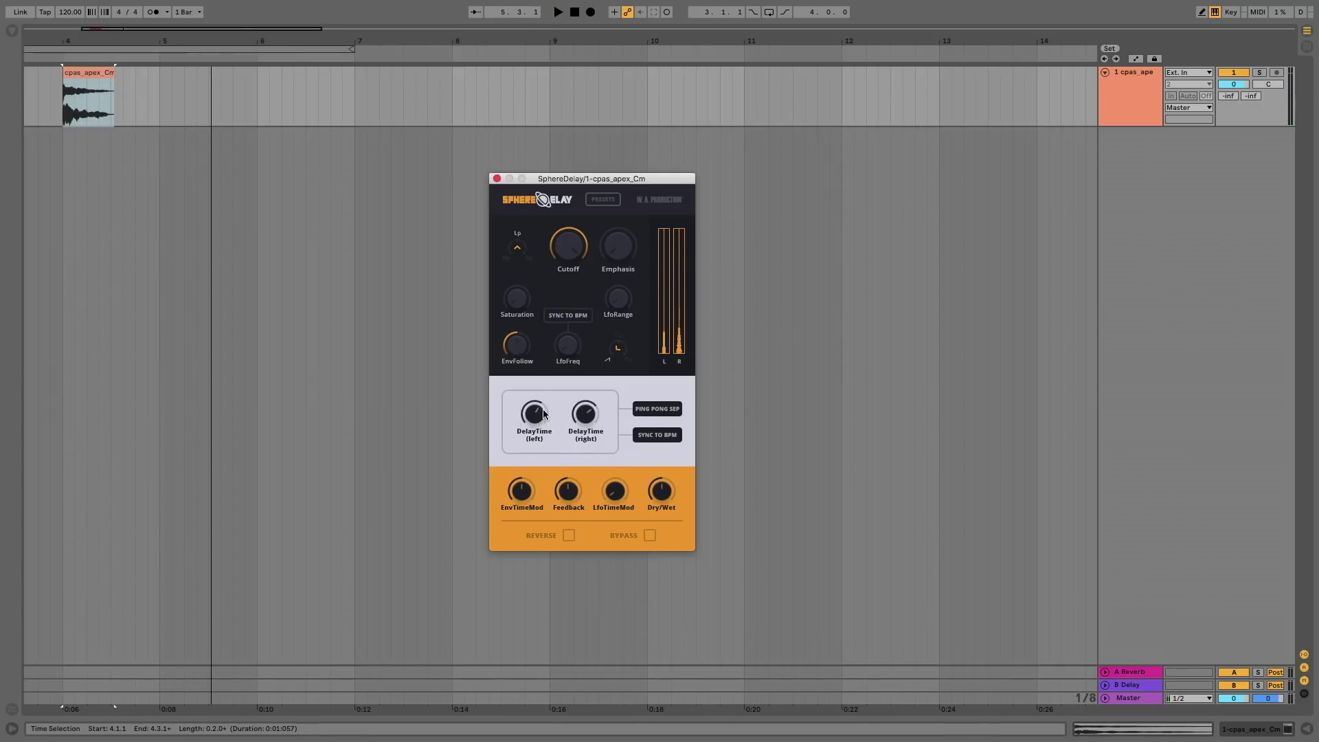
pyautogui.press('space')
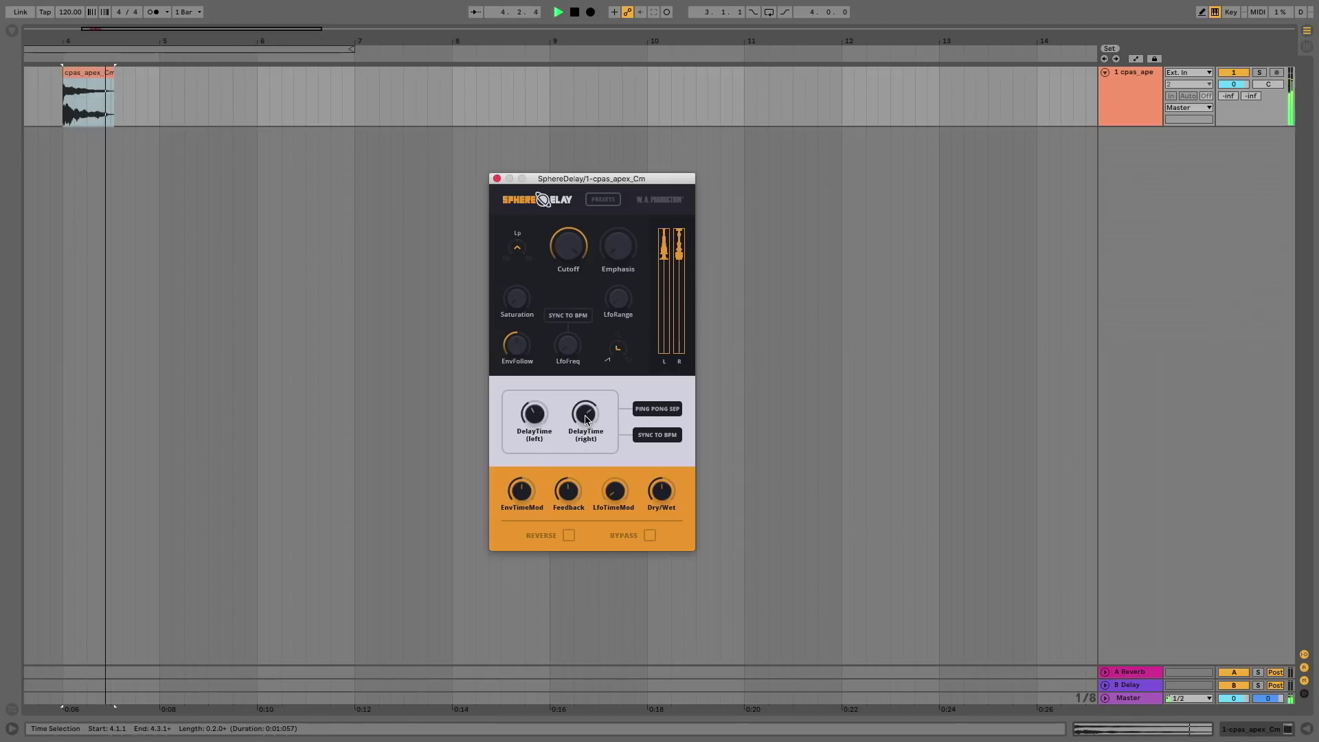
pyautogui.press('space')
# Step: Switch the delay mode to Mono and audition the clip from its start at bar 4
pyautogui.press('space')
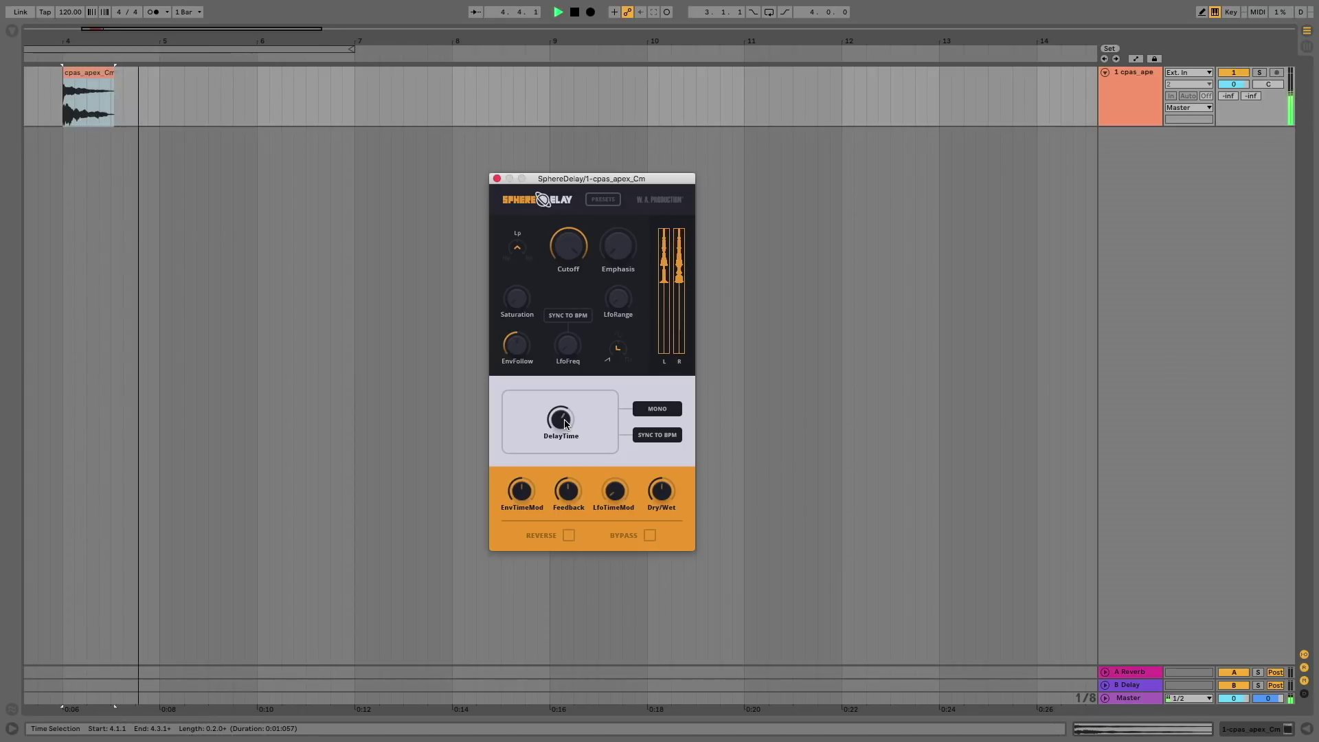
pyautogui.press('space')
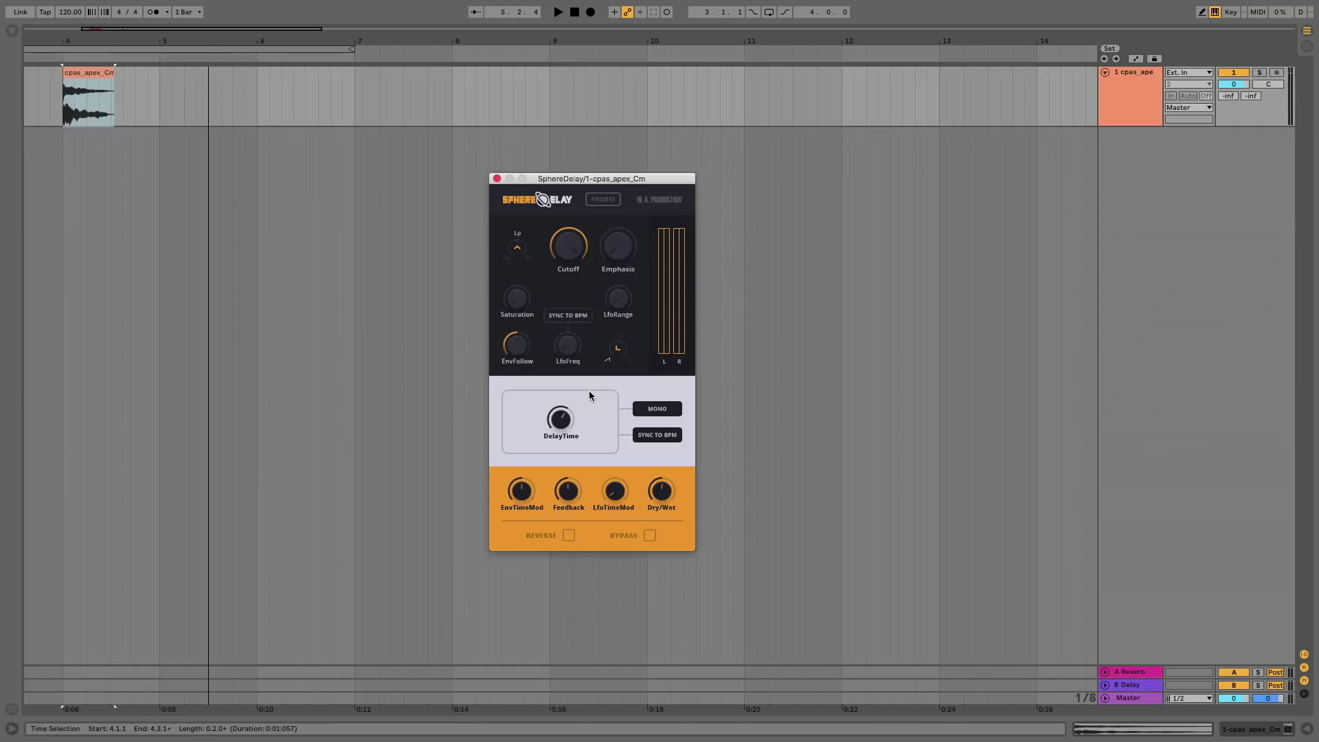
pyautogui.click(59, 112)
pyautogui.press('space')
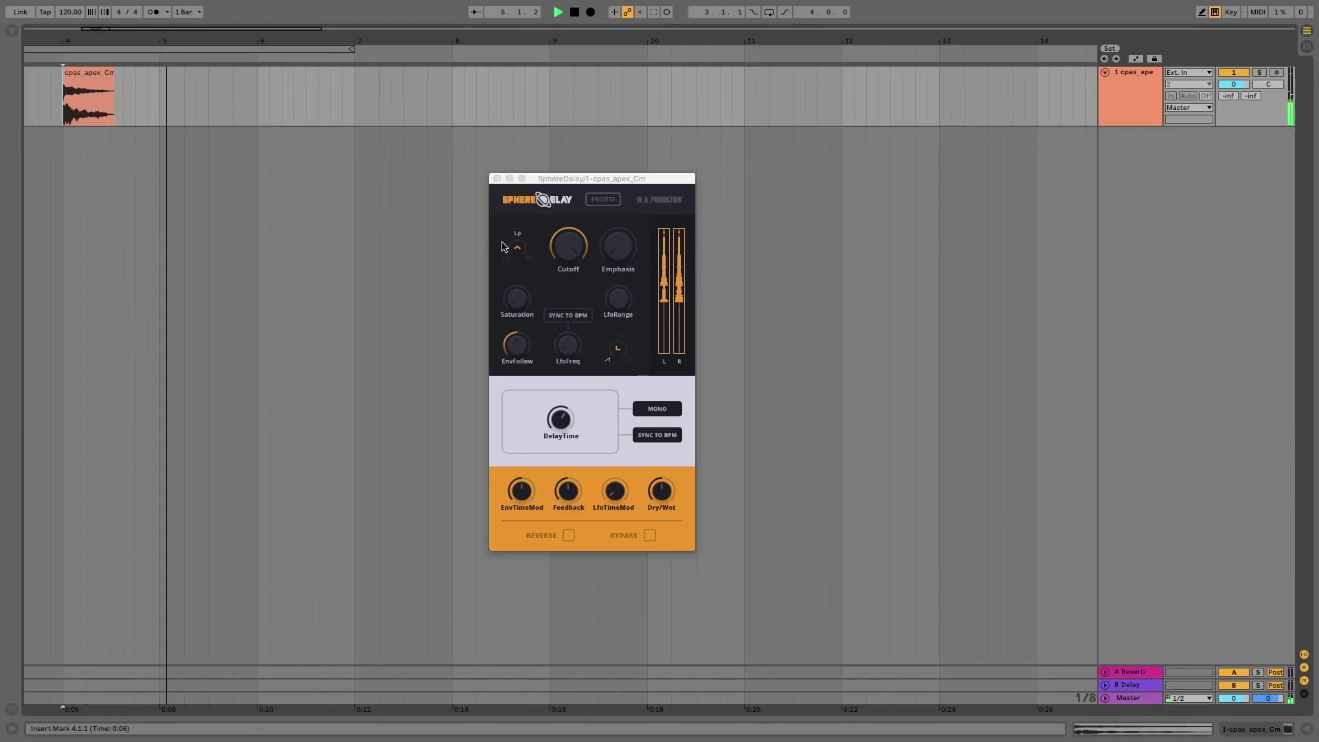
pyautogui.press('space')
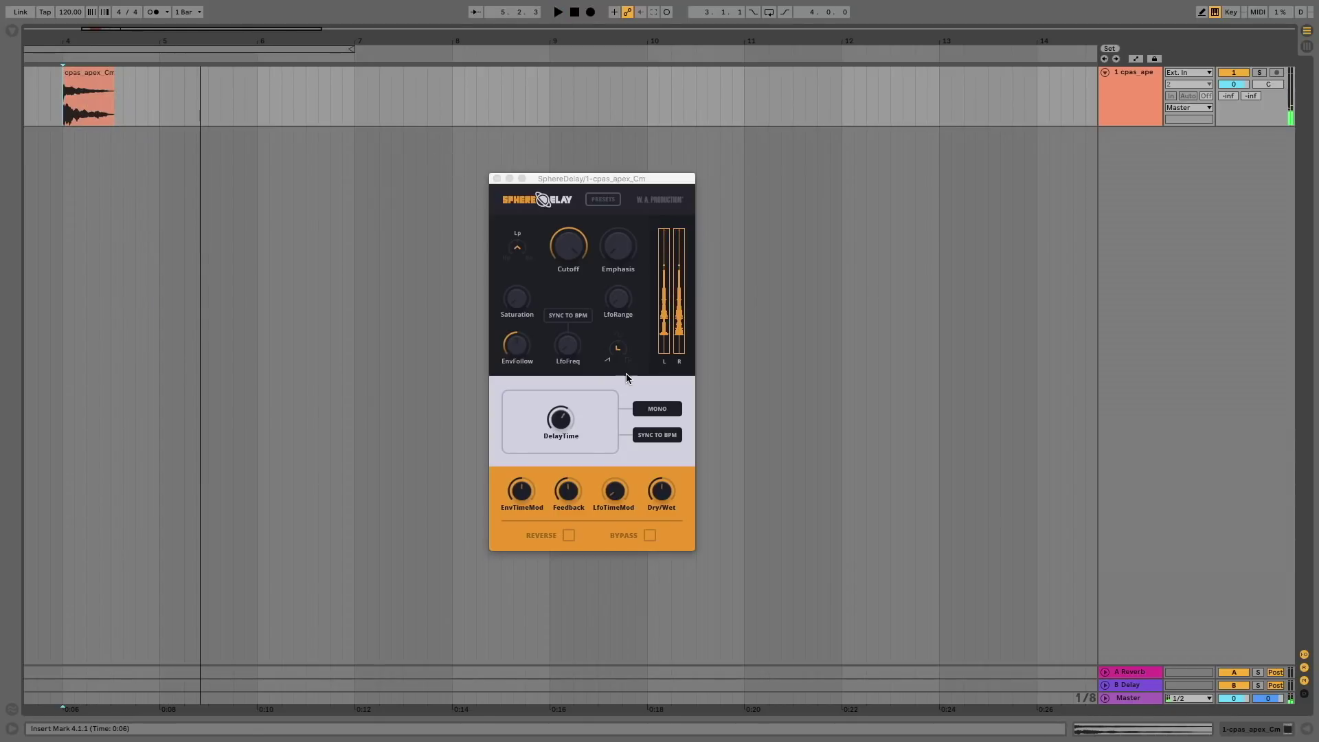
# Step: Audition the clip in Stereo delay mode, return the mode to Ping Pong and stop playback
pyautogui.click(658, 409)
pyautogui.press('space')
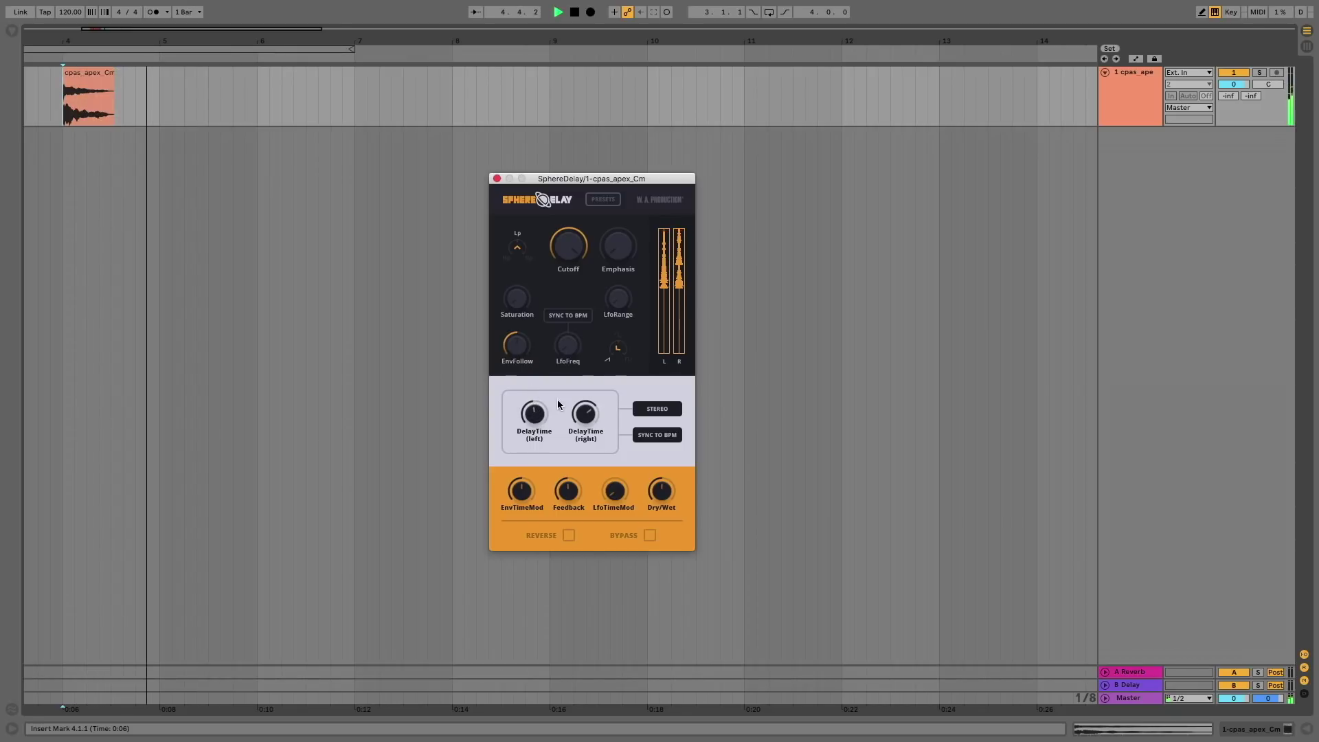
pyautogui.click(640, 410)
pyautogui.press('space')
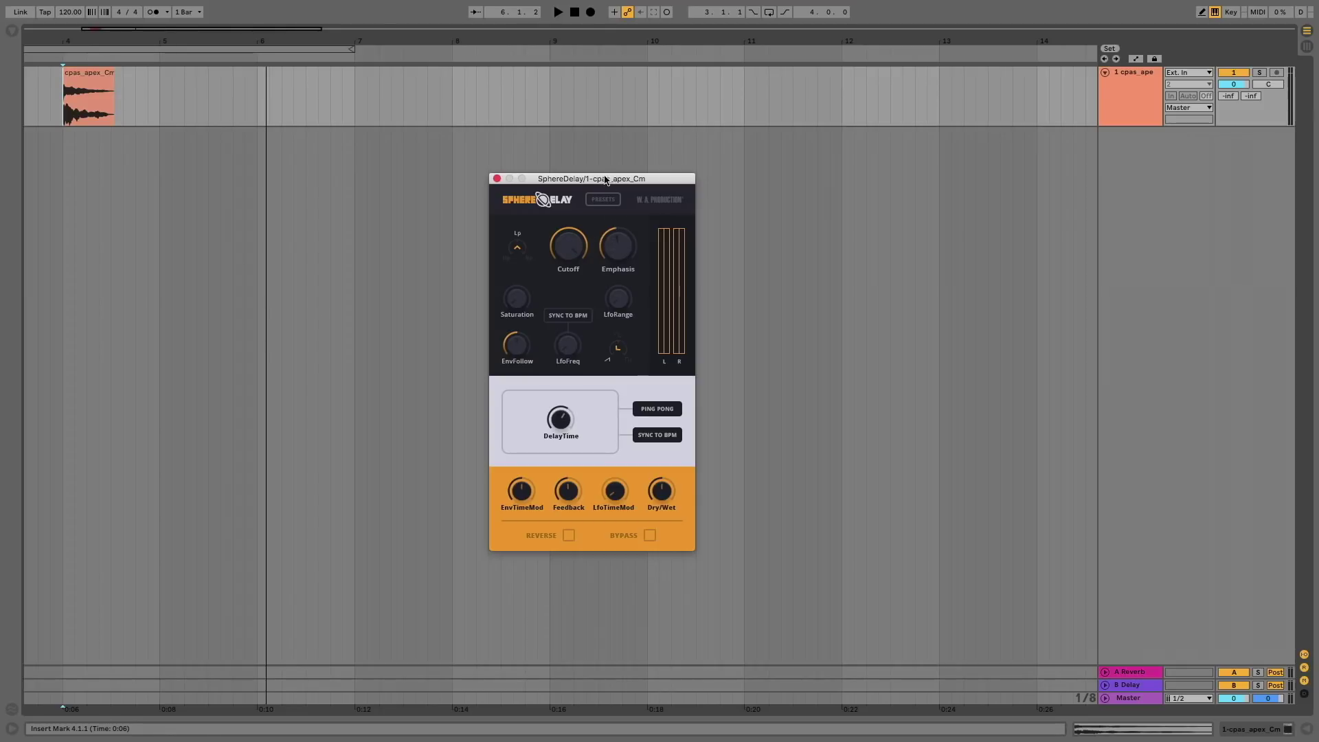
# Step: Shape the low-pass filter during playback by raising Emphasis, sweeping Cutoff down and back up, and adding Saturation
pyautogui.press('space')
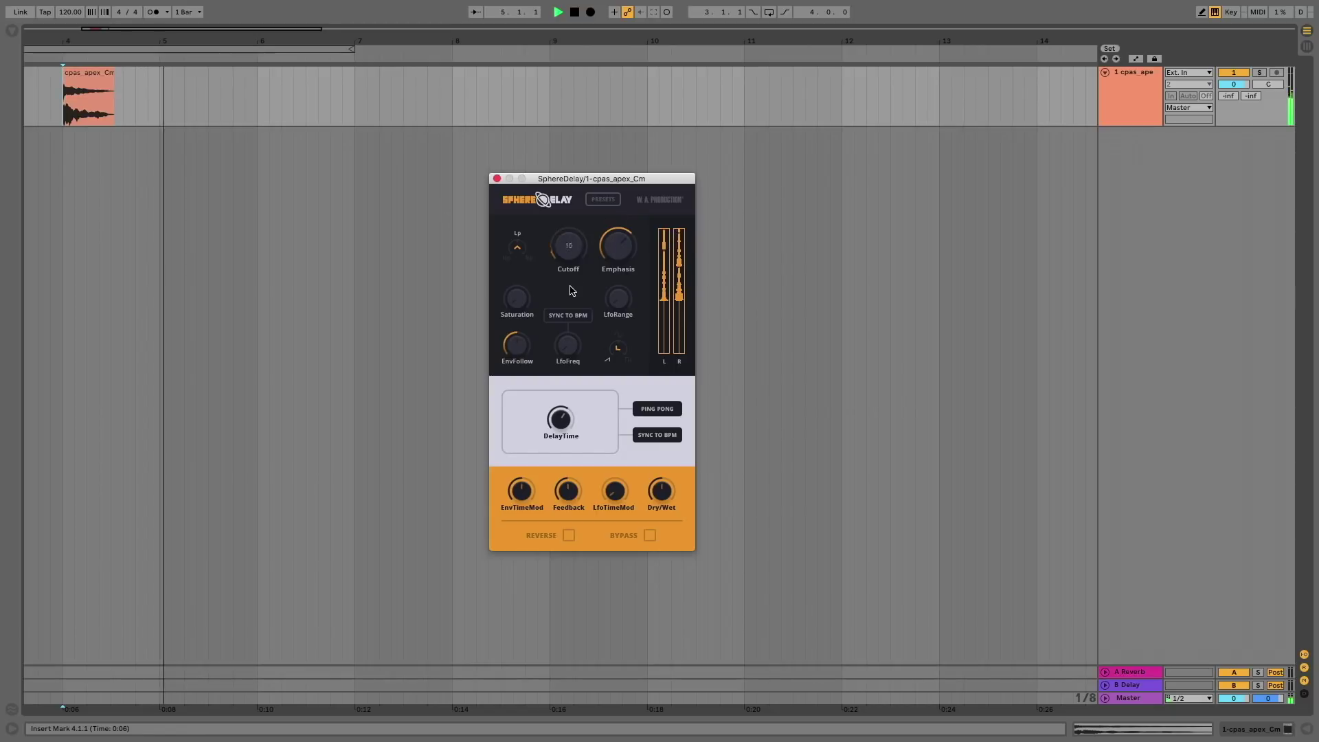
pyautogui.press('space')
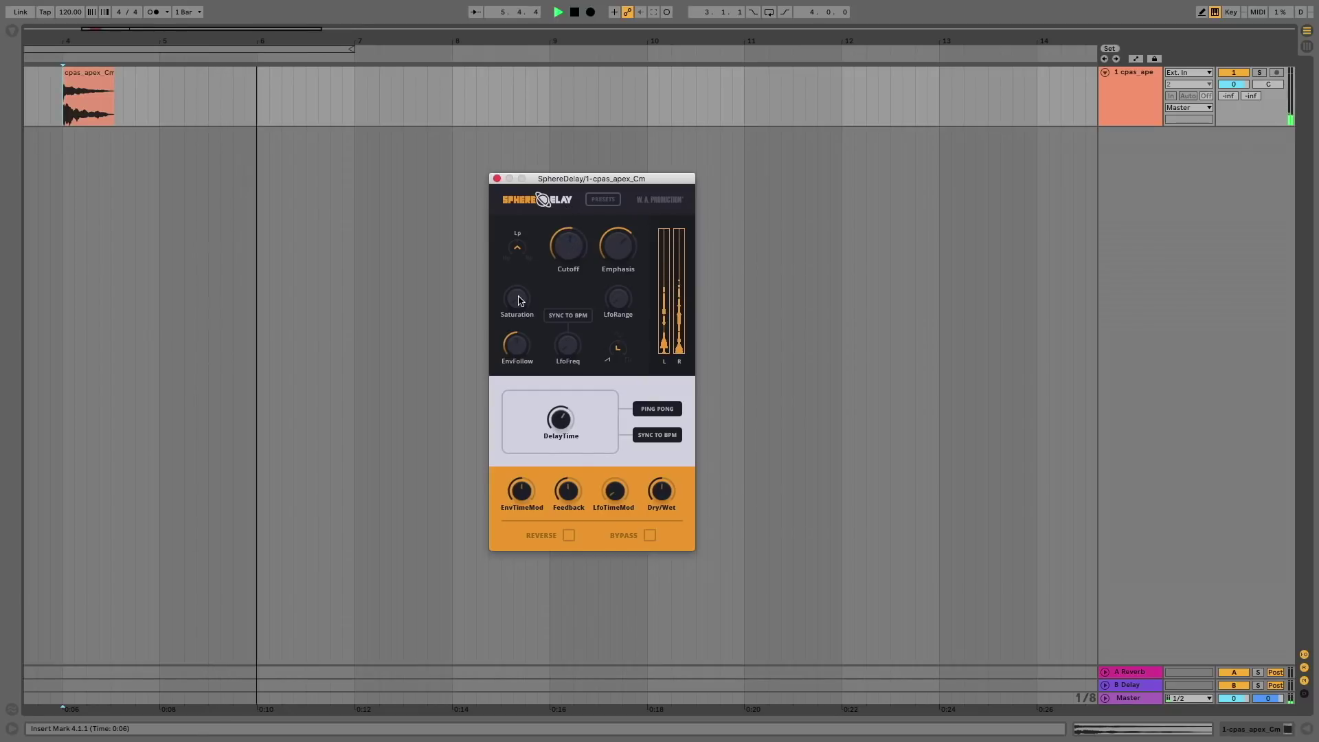
pyautogui.press('space')
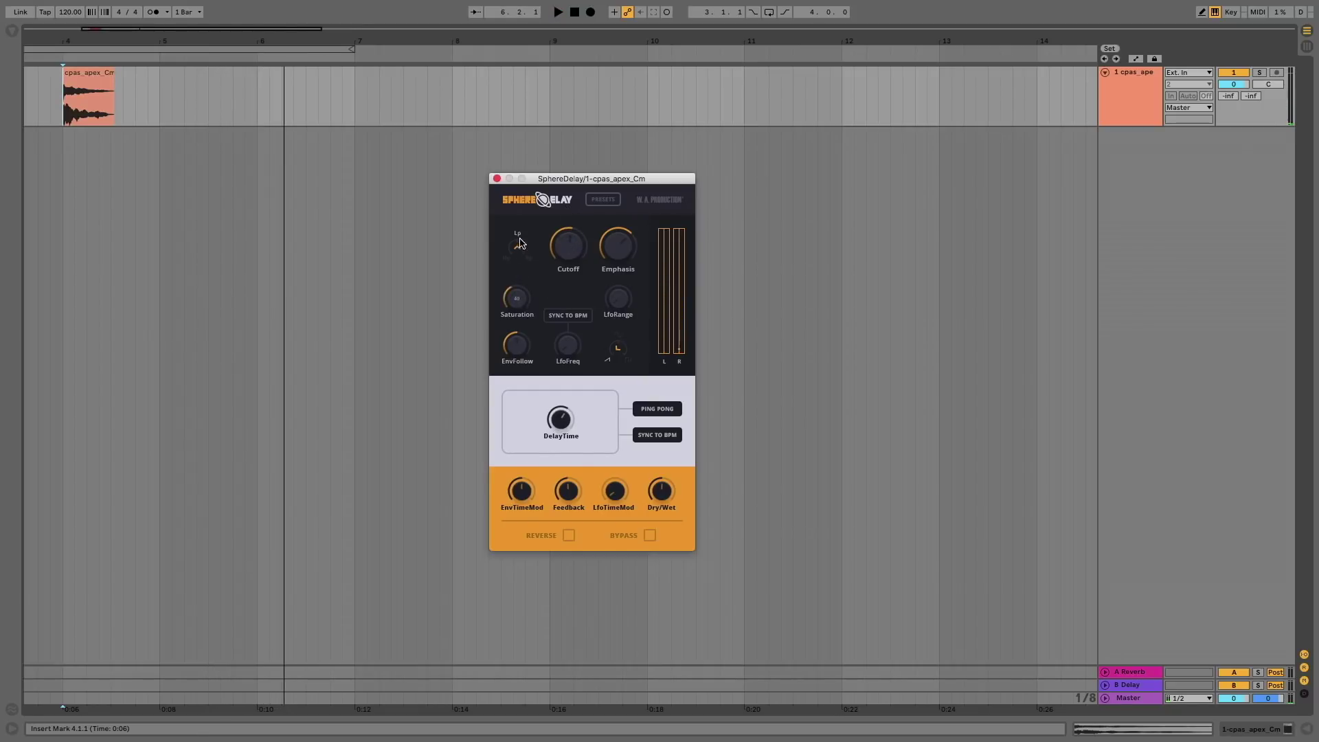
pyautogui.press('space')
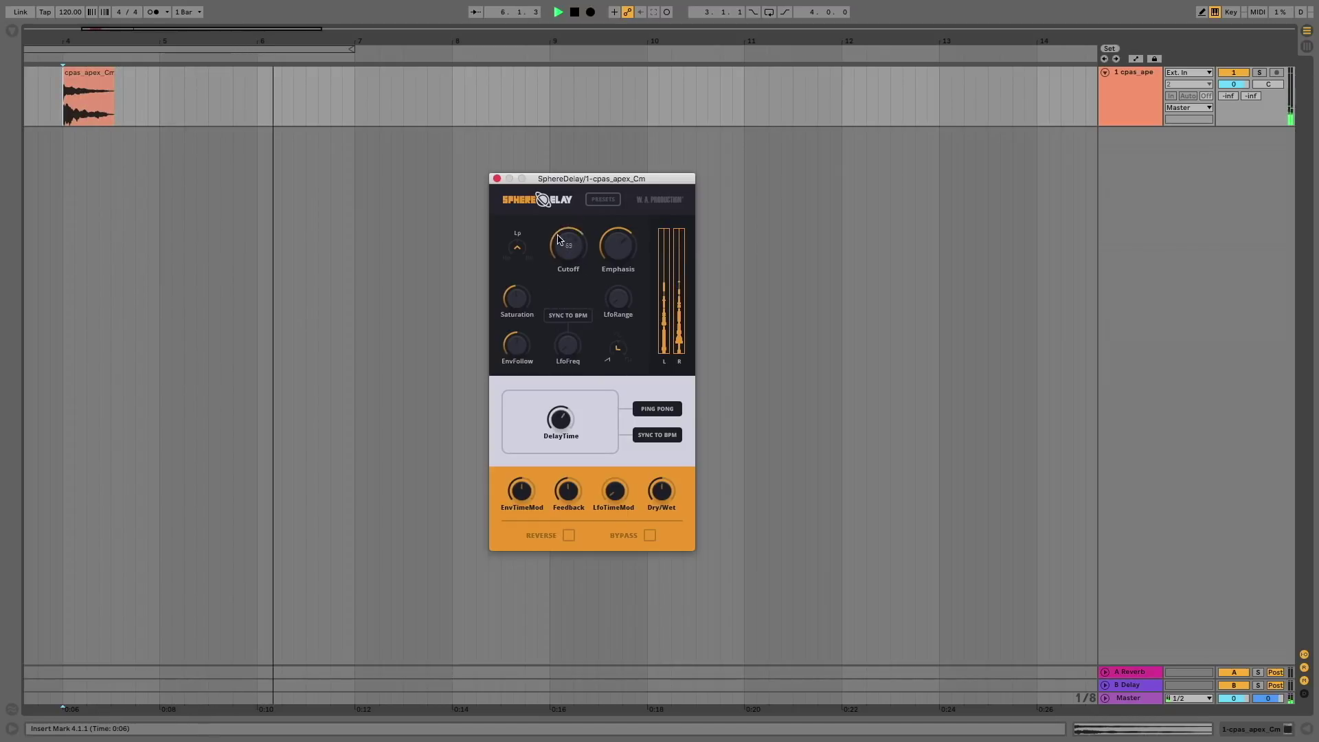
pyautogui.press('space')
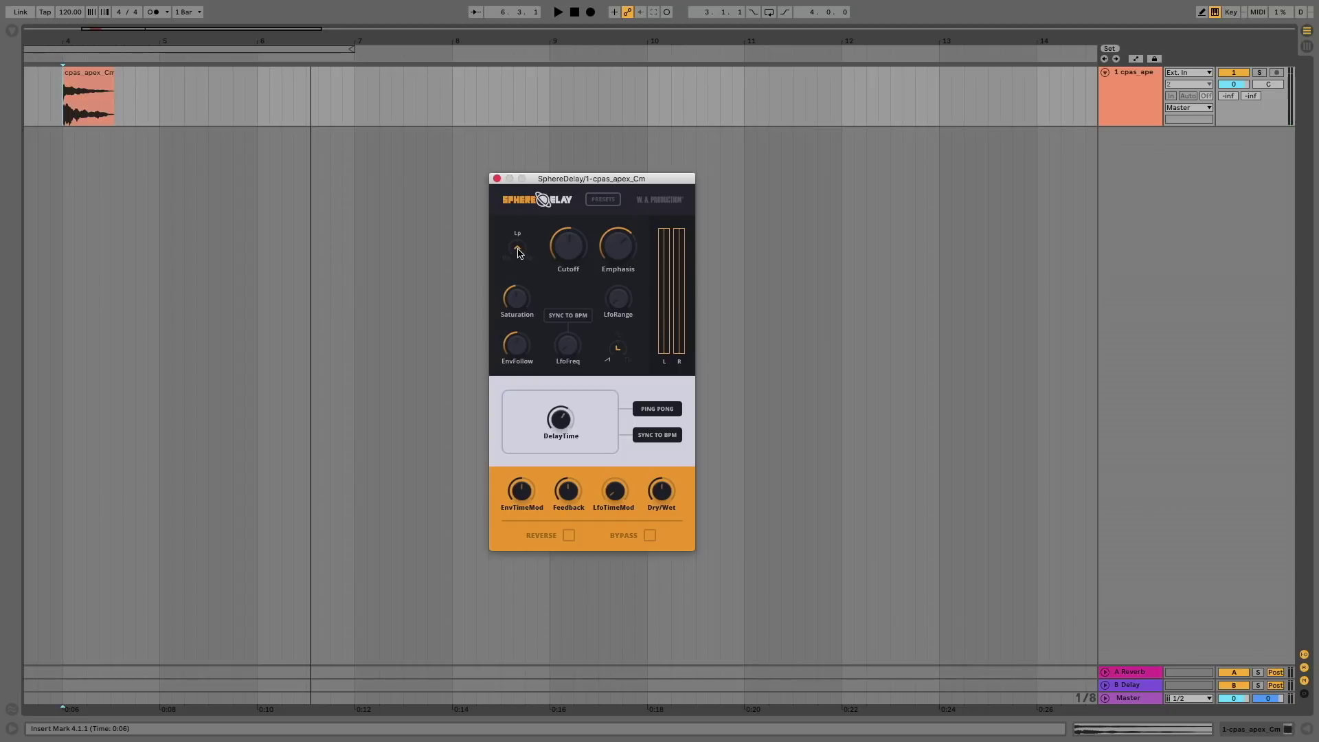
# Step: Audition the high-pass filter type on the delay and change the filter type to band-pass
pyautogui.press('space')
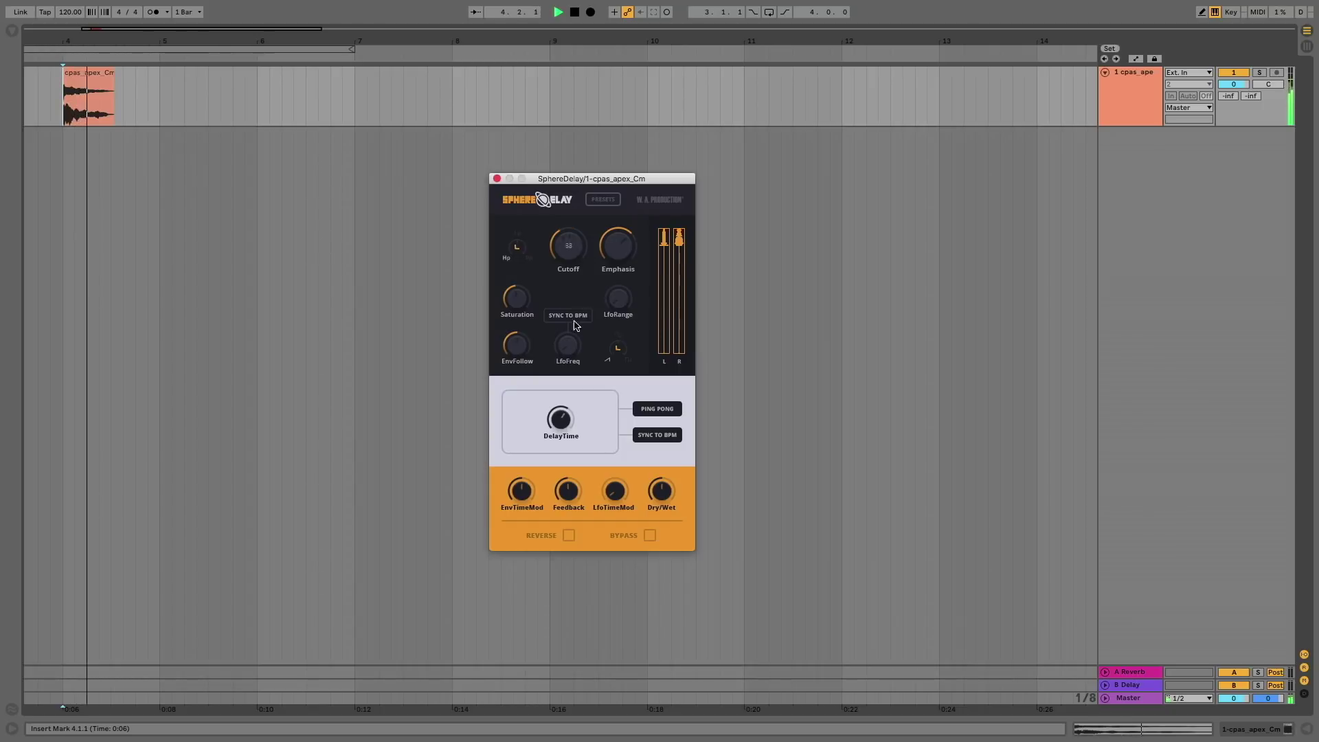
pyautogui.click(520, 253)
pyautogui.moveTo(569, 255)
# Step: Lower the band-pass Cutoff and modulate it with a sine LFO, raising LfoRange, LfoFreq and EnvFollow during playback
pyautogui.press('space')
pyautogui.moveTo(570, 281); pyautogui.dragTo(561, 276)
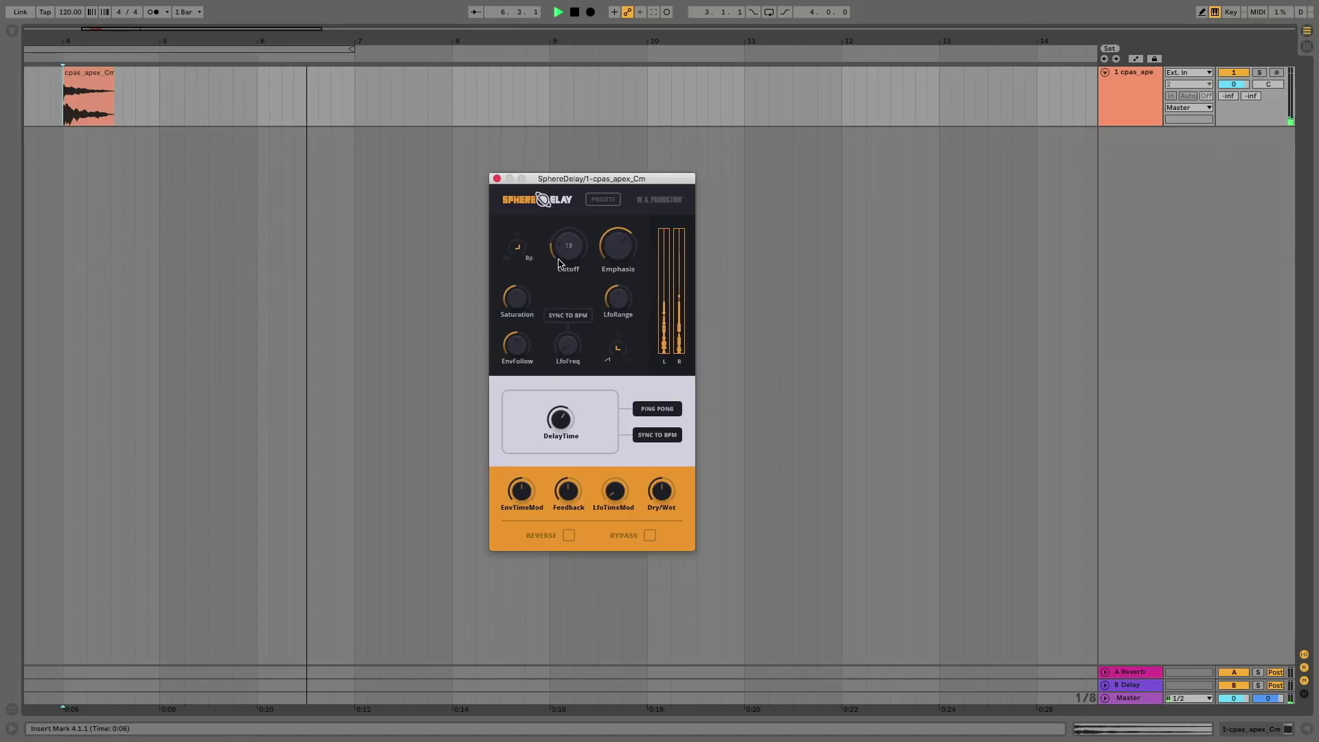
pyautogui.moveTo(619, 282)
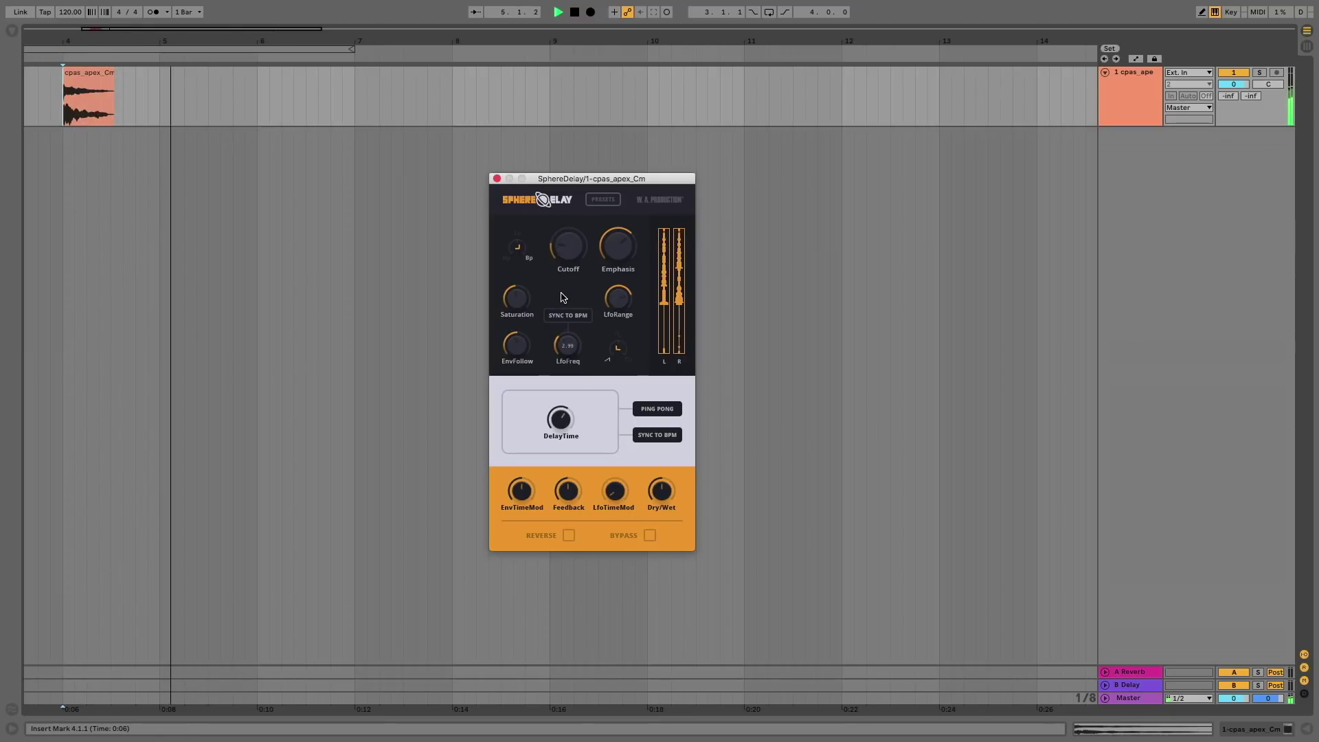
pyautogui.press('space')
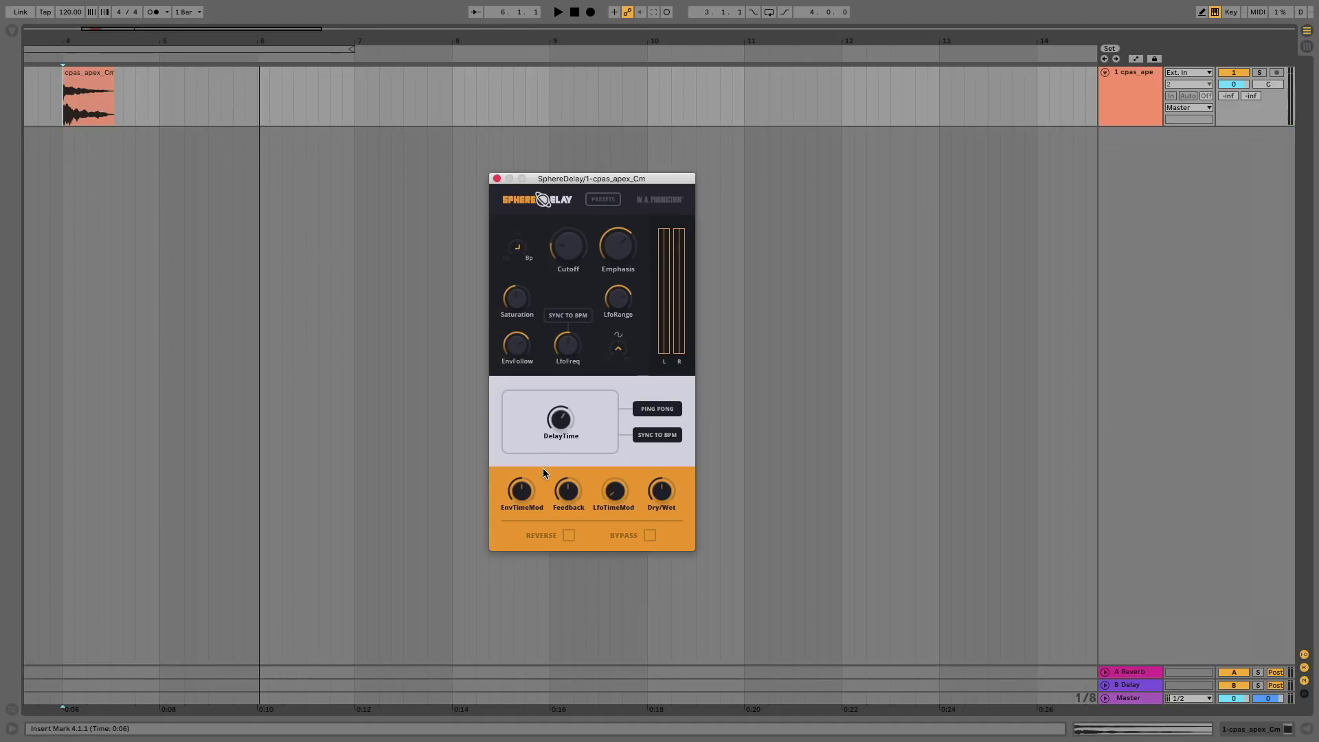
# Step: Adjust EnvTimeMod and raise Feedback and LfoTimeMod while replaying the clip
pyautogui.press('space')
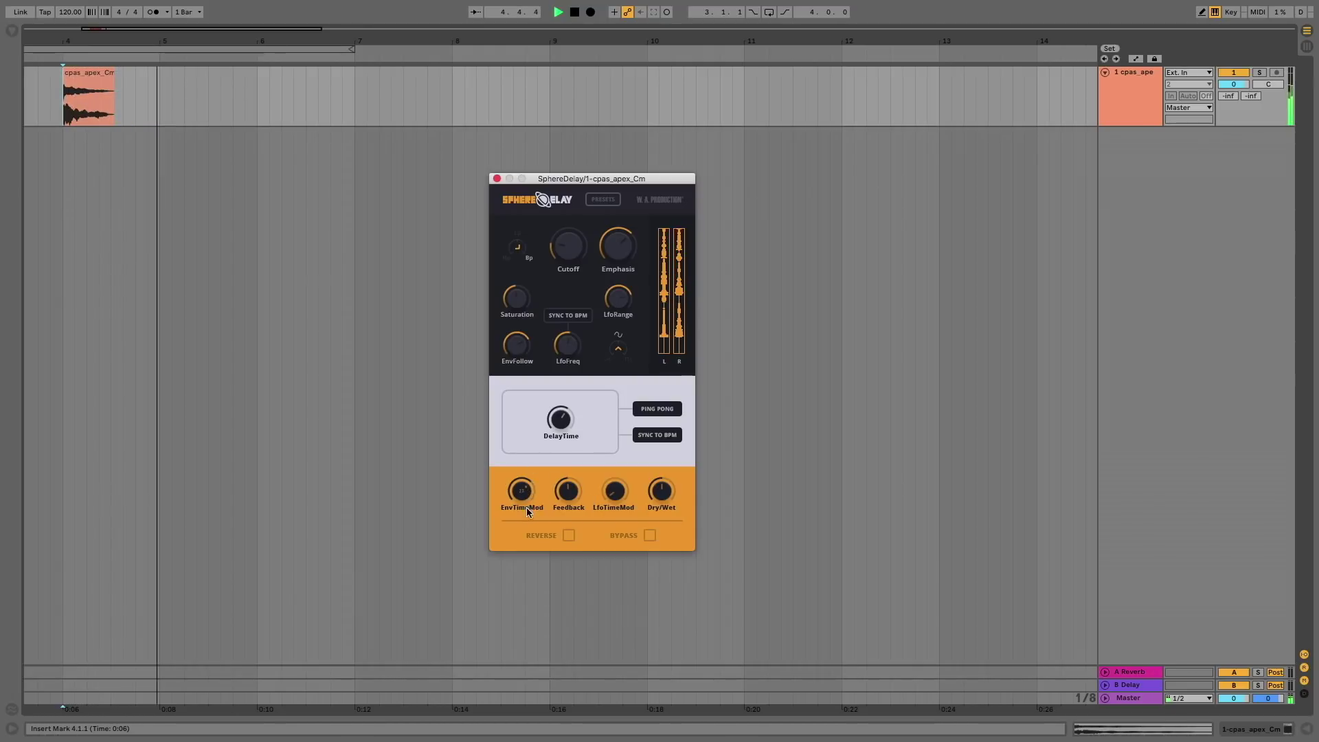
pyautogui.press('space')
pyautogui.press('space')
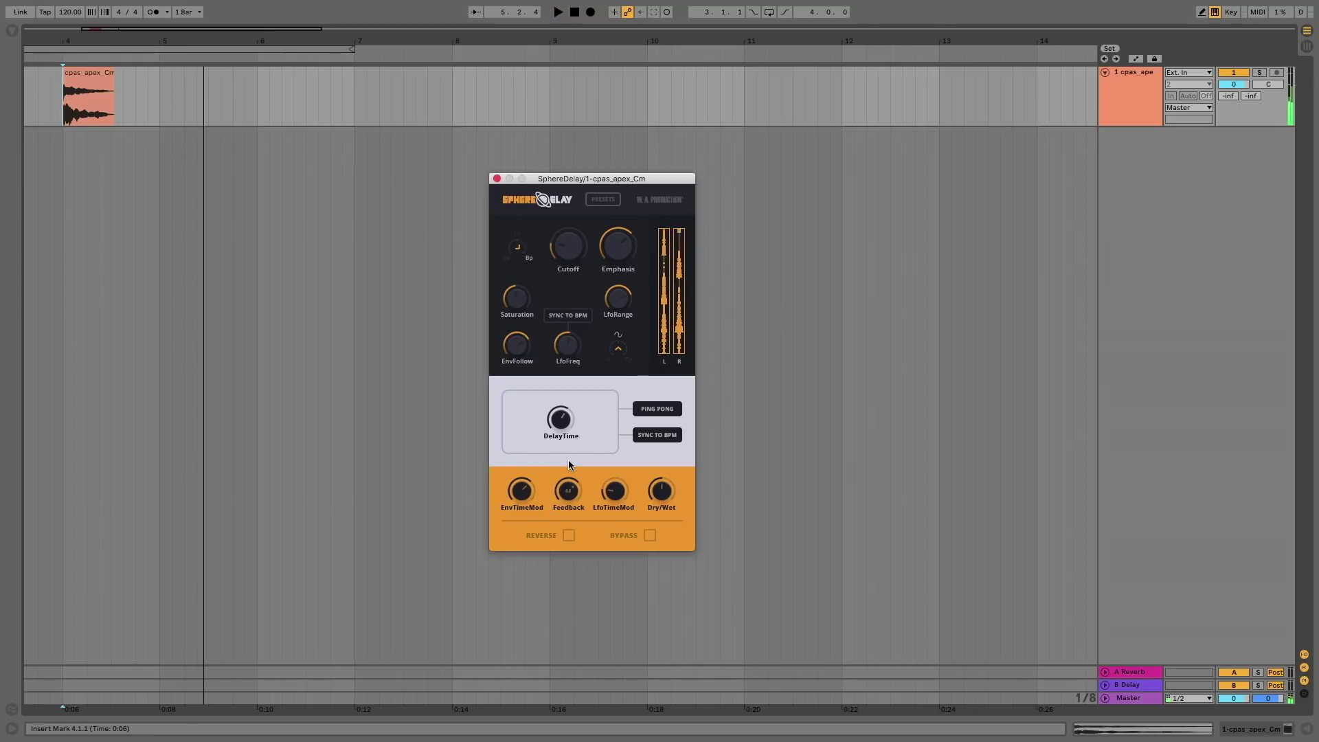
pyautogui.press('space')
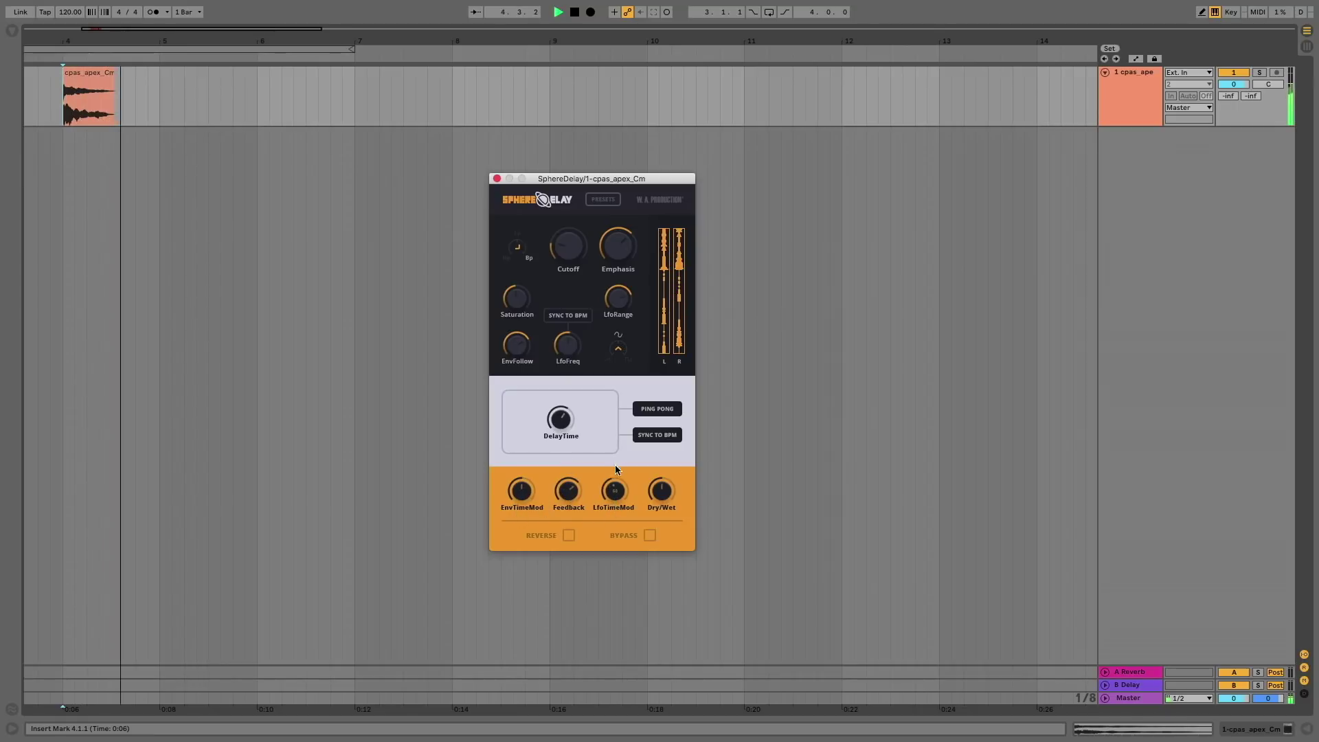
# Step: Enable Reverse on the delay and replay the clip while raising the filter Cutoff
pyautogui.click(567, 534)
pyautogui.press('space')
pyautogui.press('space')
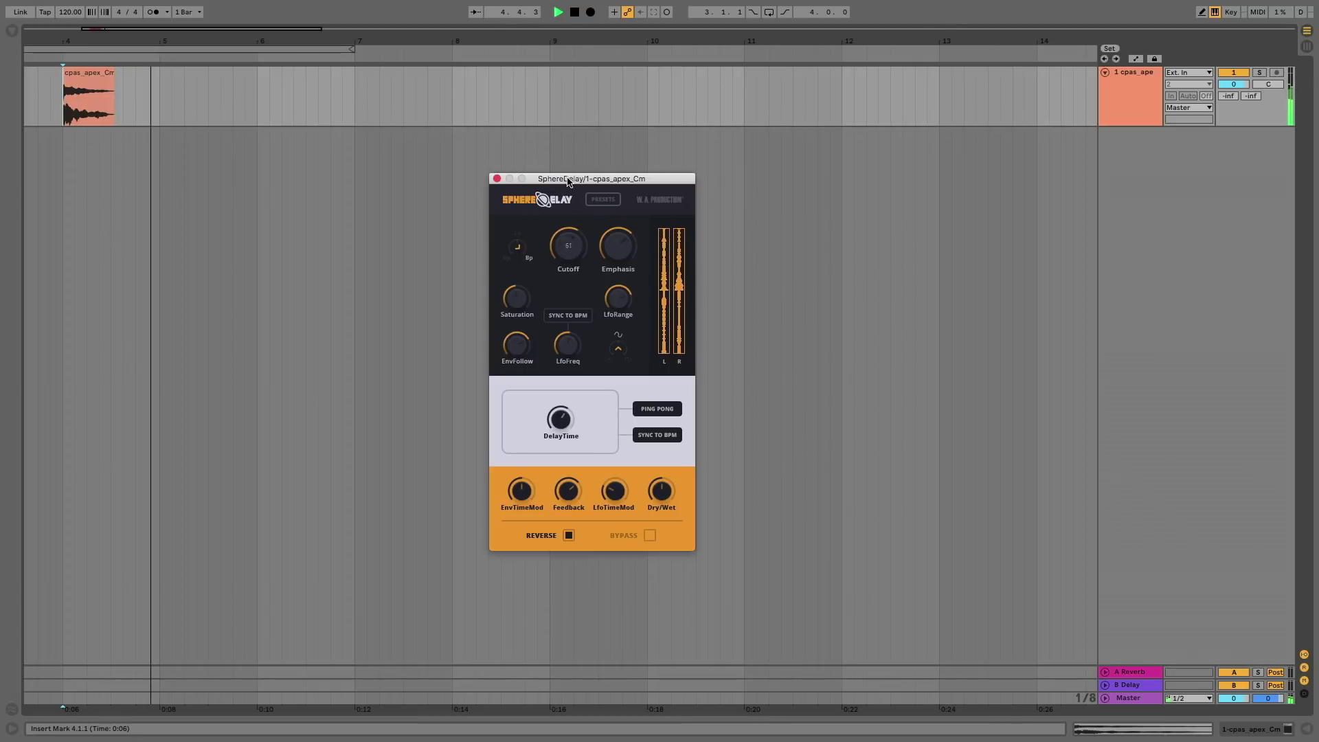
# Step: Bring Feedback, LfoRange and LfoFreq down to minimum, raise LfoTimeMod and replay the clip with Cutoff at about 66
pyautogui.press('space')
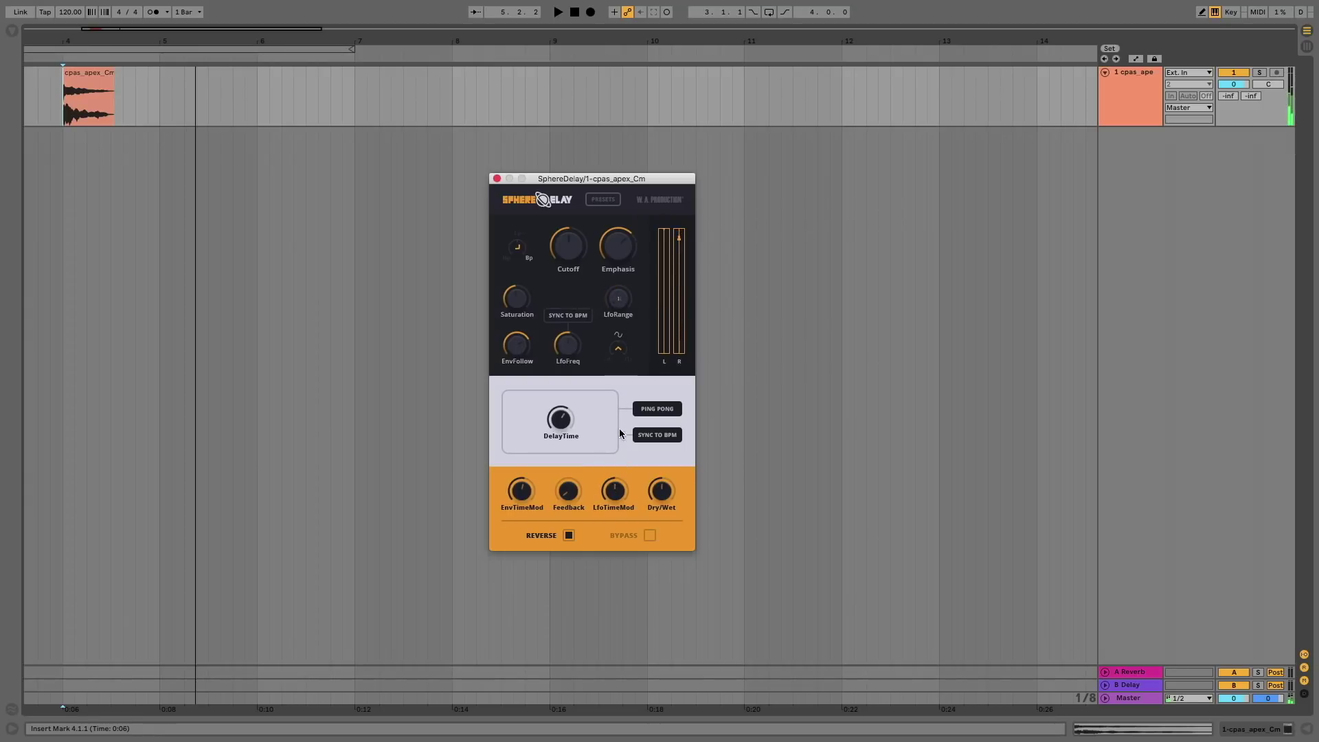
pyautogui.press('space')
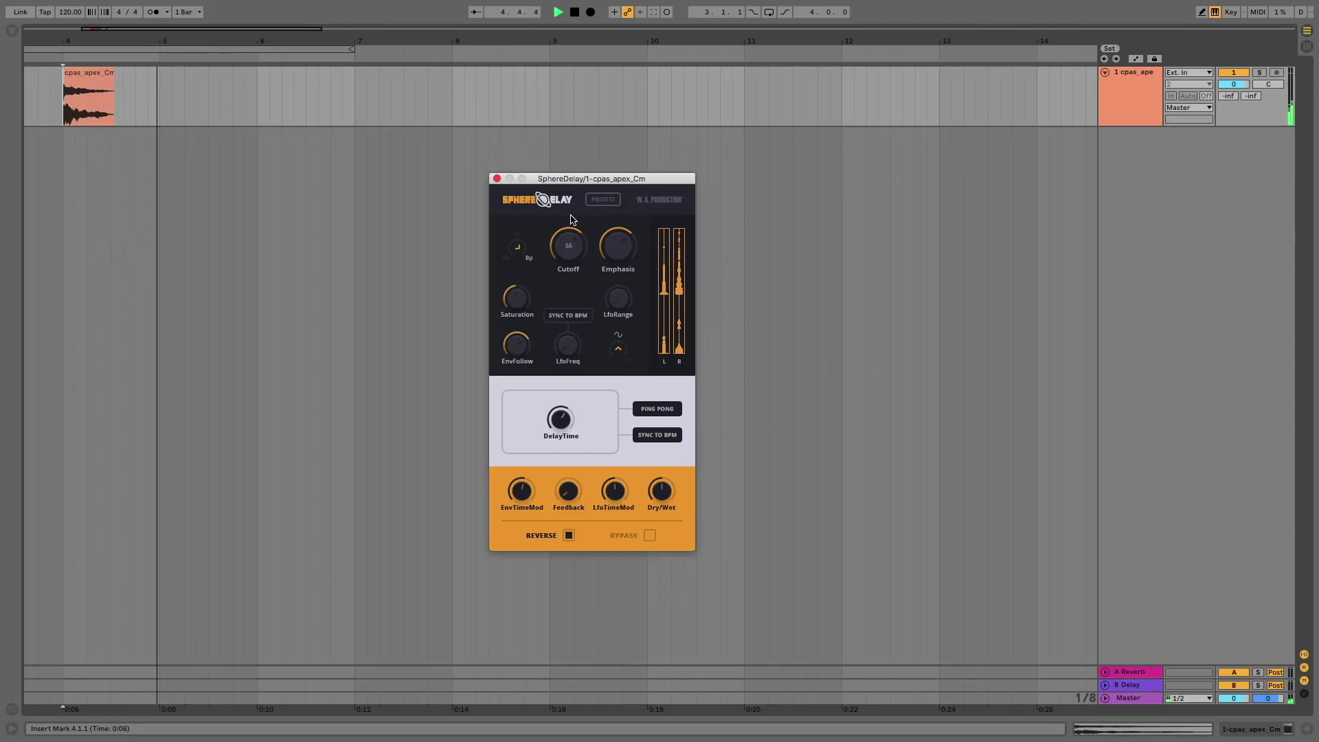
# Step: Stop the playback and replay the clip through the reversed delay
pyautogui.press('space')
pyautogui.press('space')
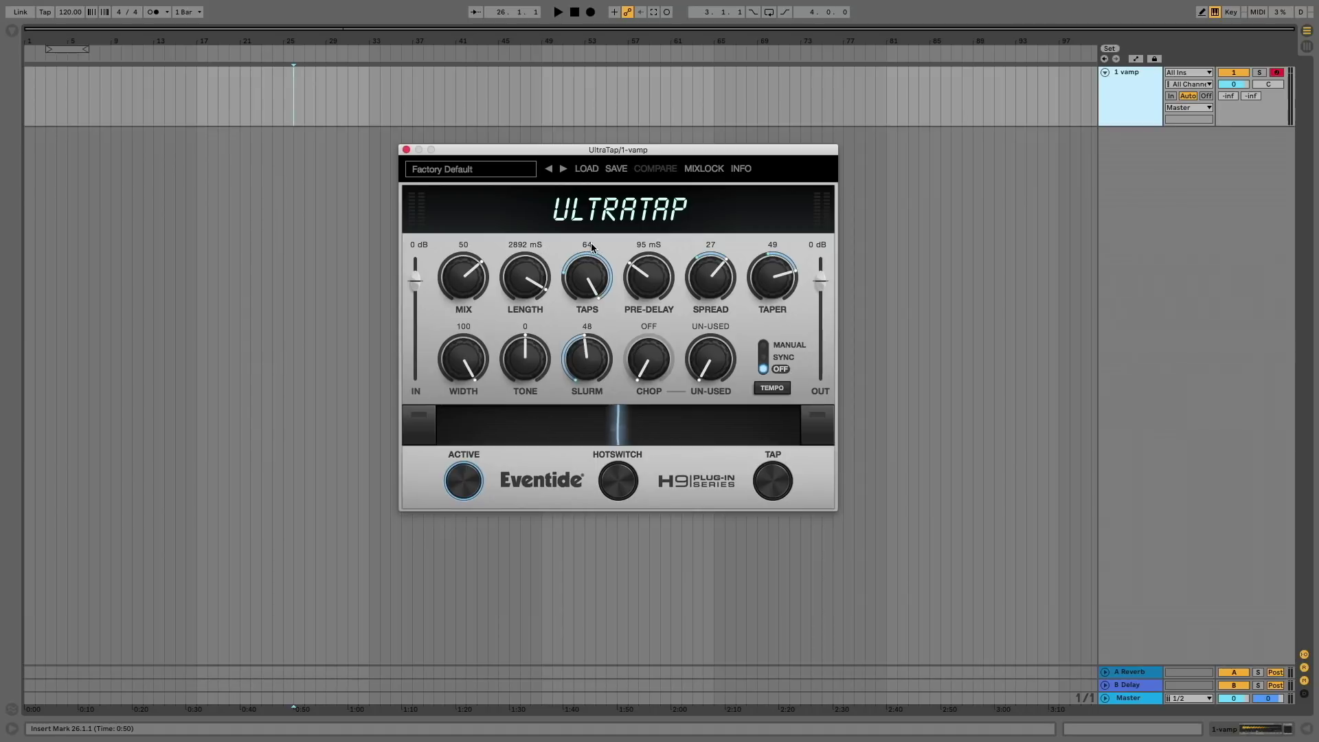
# Step: Lower the UltraTap Taper to 0 while sound is playing through it
pyautogui.click(867, 262)
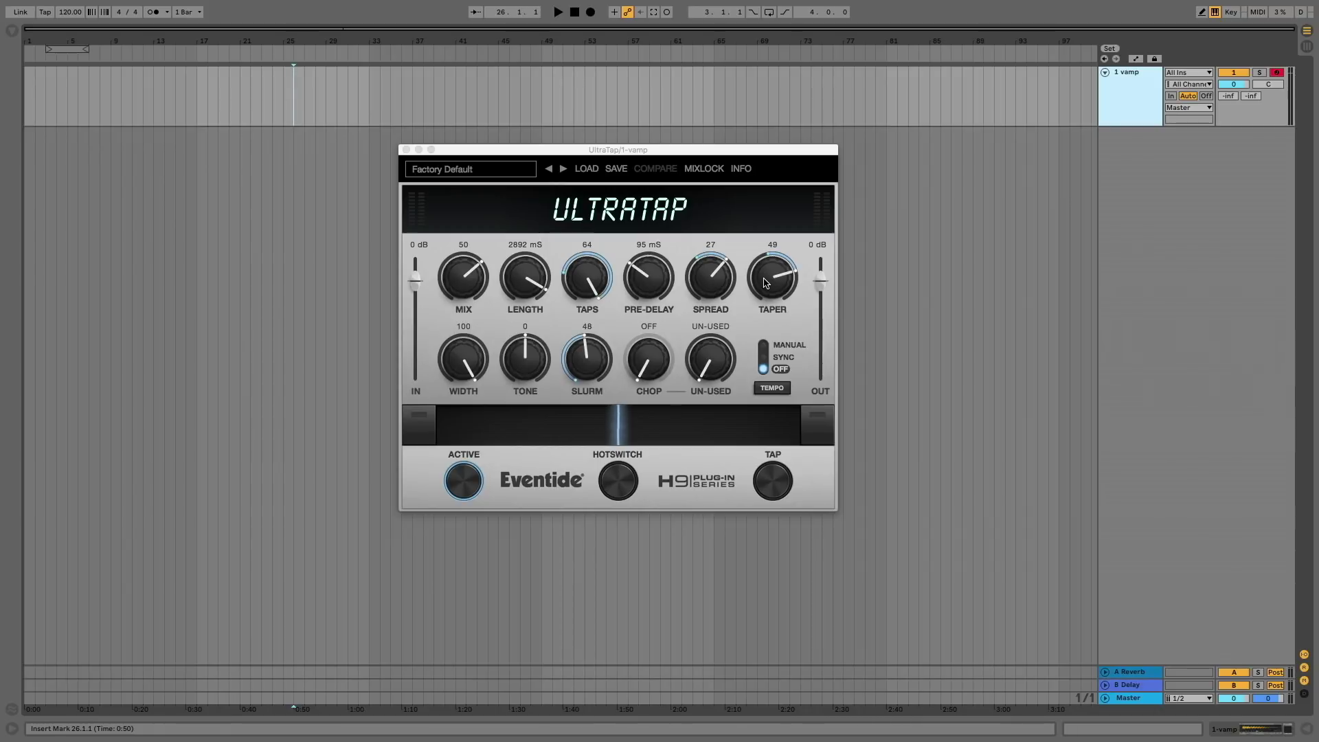
pyautogui.moveTo(766, 283); pyautogui.dragTo(768, 327)
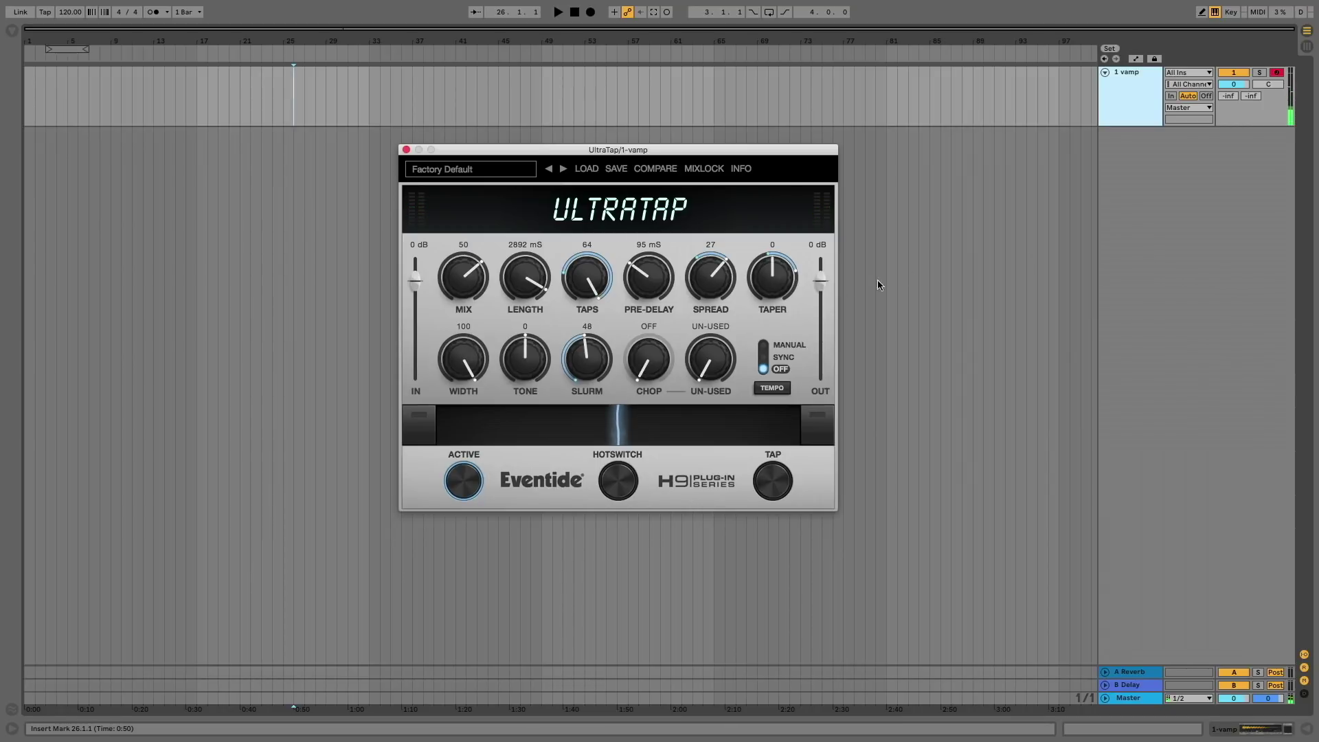
pyautogui.moveTo(768, 323); pyautogui.dragTo(768, 326)
# Step: Raise the UltraTap Taper to 75 and the Slurm to 99
pyautogui.moveTo(590, 342); pyautogui.dragTo(581, 275)
pyautogui.moveTo(781, 275); pyautogui.dragTo(765, 155)
pyautogui.moveTo(588, 364)
pyautogui.mouseDown()
pyautogui.moveTo(608, 524)
pyautogui.moveTo(608, 358)
pyautogui.mouseUp()
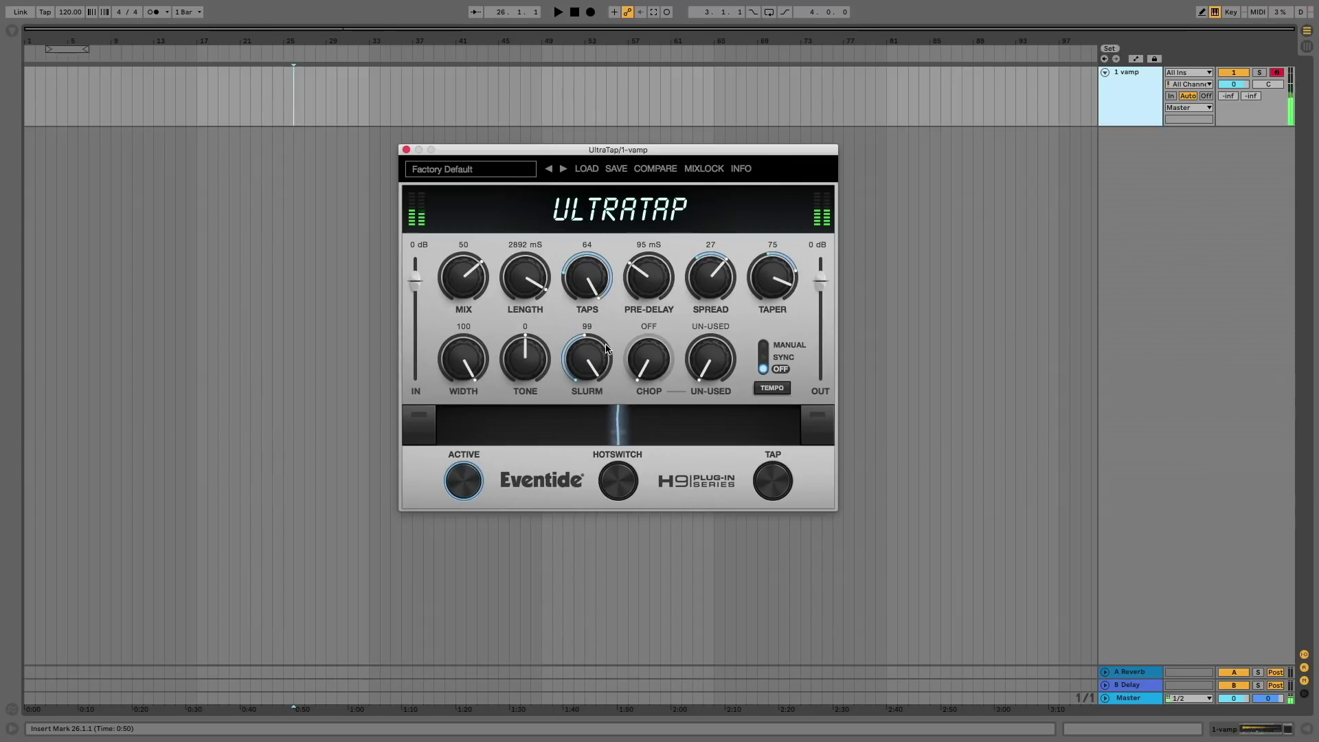
pyautogui.moveTo(607, 362); pyautogui.dragTo(607, 348)
# Step: Set the UltraTap Chop to Ramp, synced to tempo with a Speed of 1/4 Triplet
pyautogui.moveTo(652, 361); pyautogui.dragTo(645, 303)
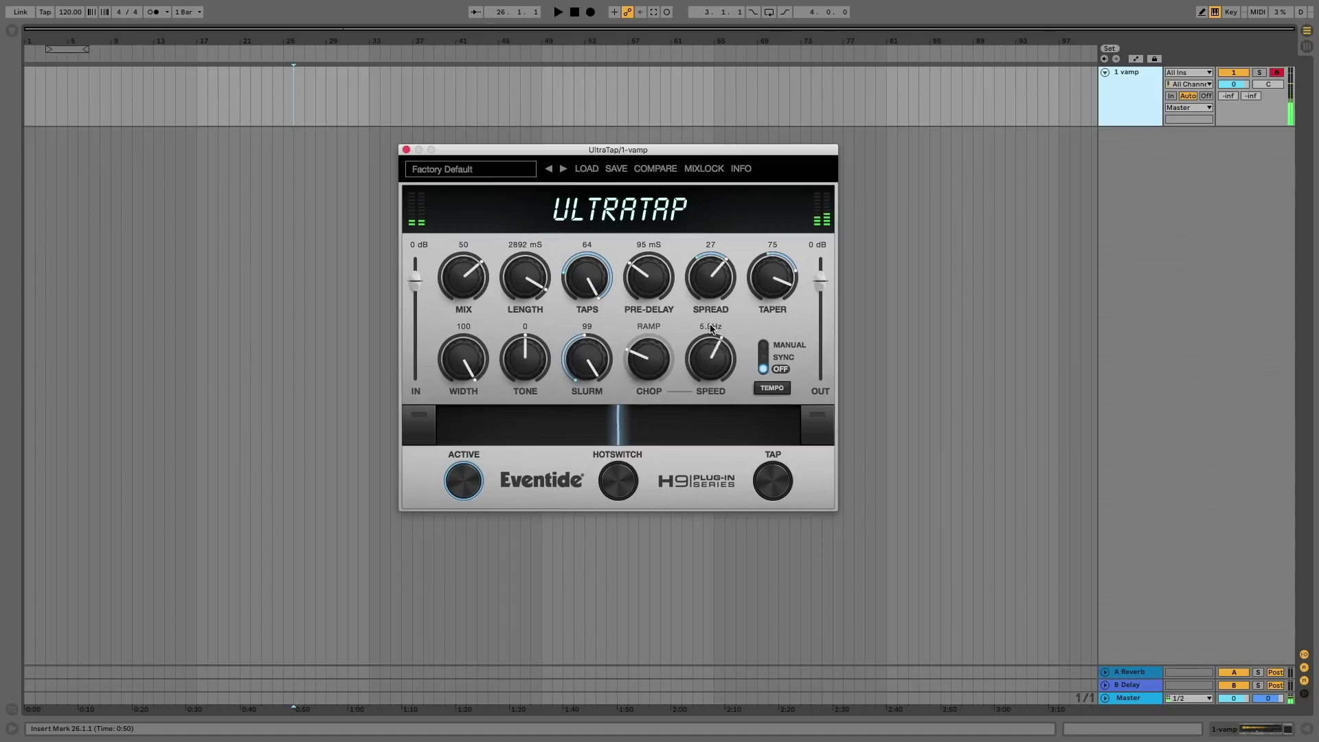
pyautogui.click(763, 357)
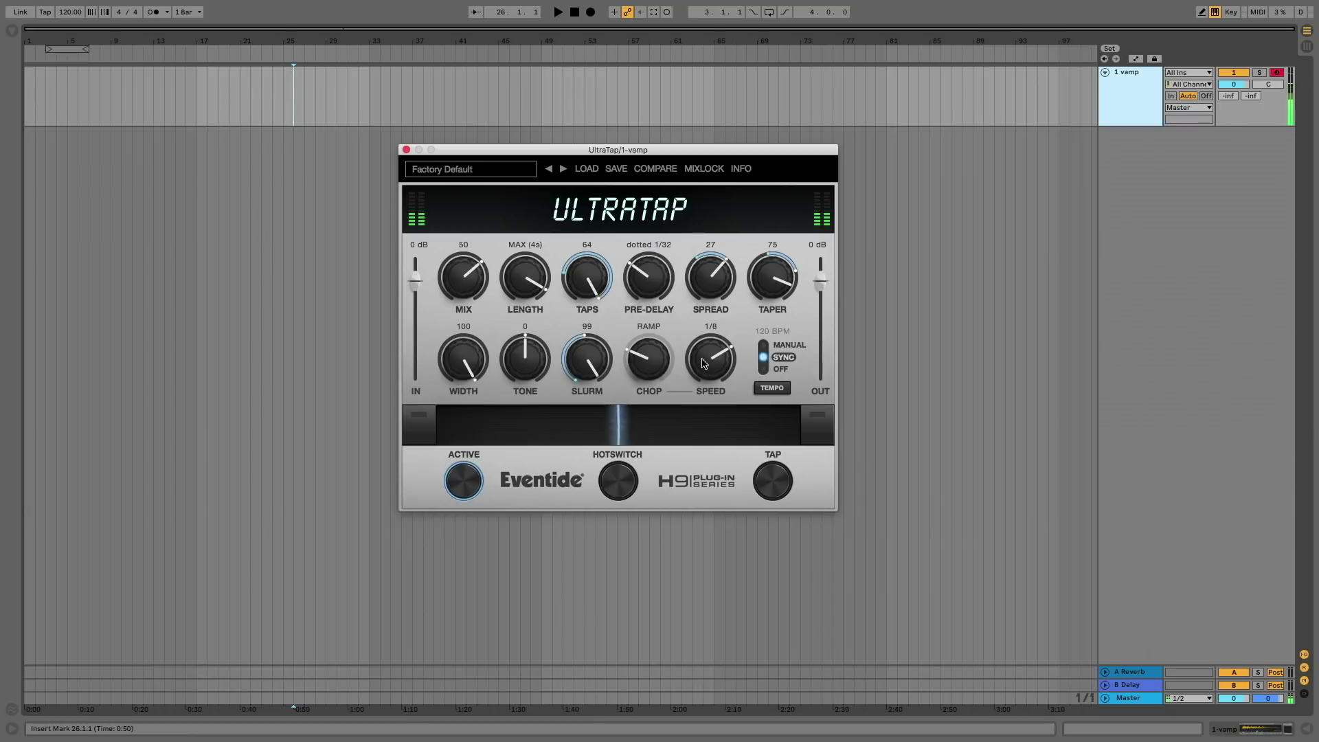
pyautogui.moveTo(708, 366); pyautogui.dragTo(711, 384)
# Step: Reduce the UltraTap Taper to 30 and the Slurm to 47
pyautogui.moveTo(761, 300); pyautogui.dragTo(781, 318)
pyautogui.moveTo(585, 375); pyautogui.dragTo(585, 460)
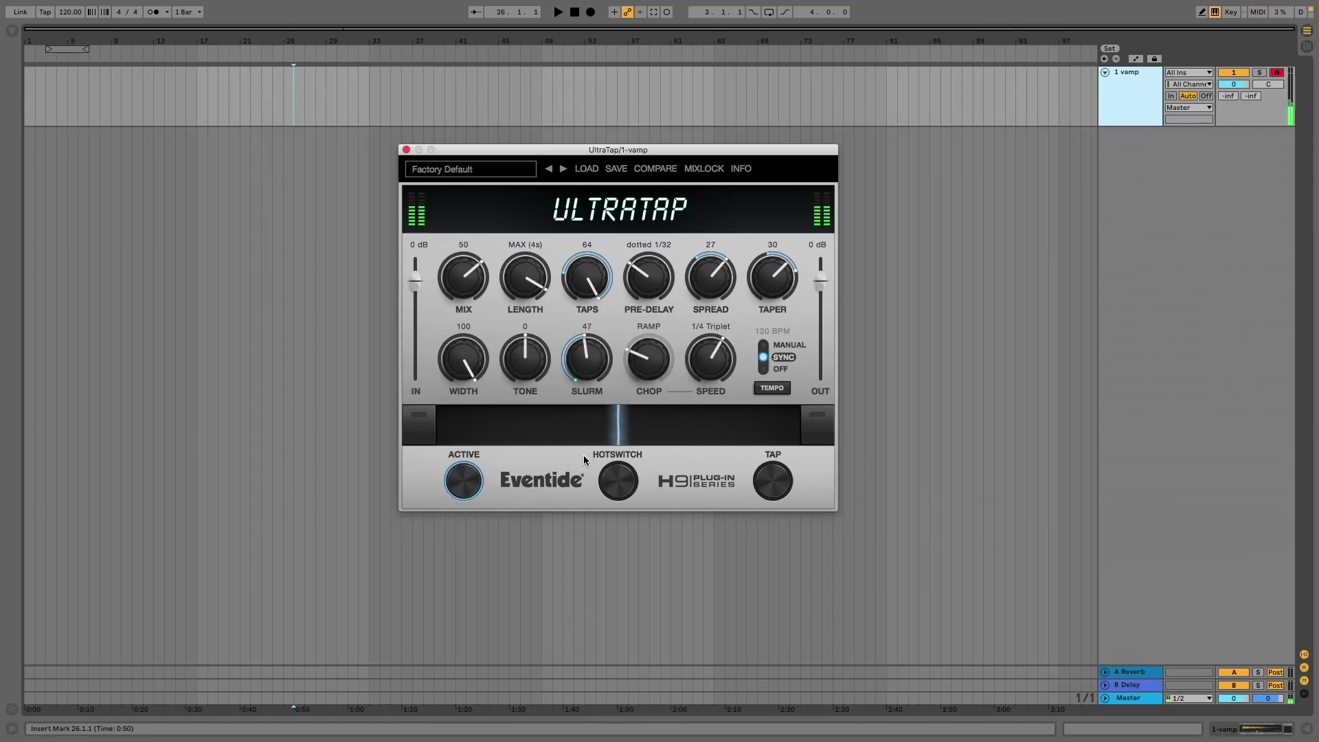
# Step: Slow the Chop Speed to 5/16, switch Chop to SampHold at 1/16 and sweep the UltraTap ribbon
pyautogui.moveTo(711, 356); pyautogui.dragTo(709, 413)
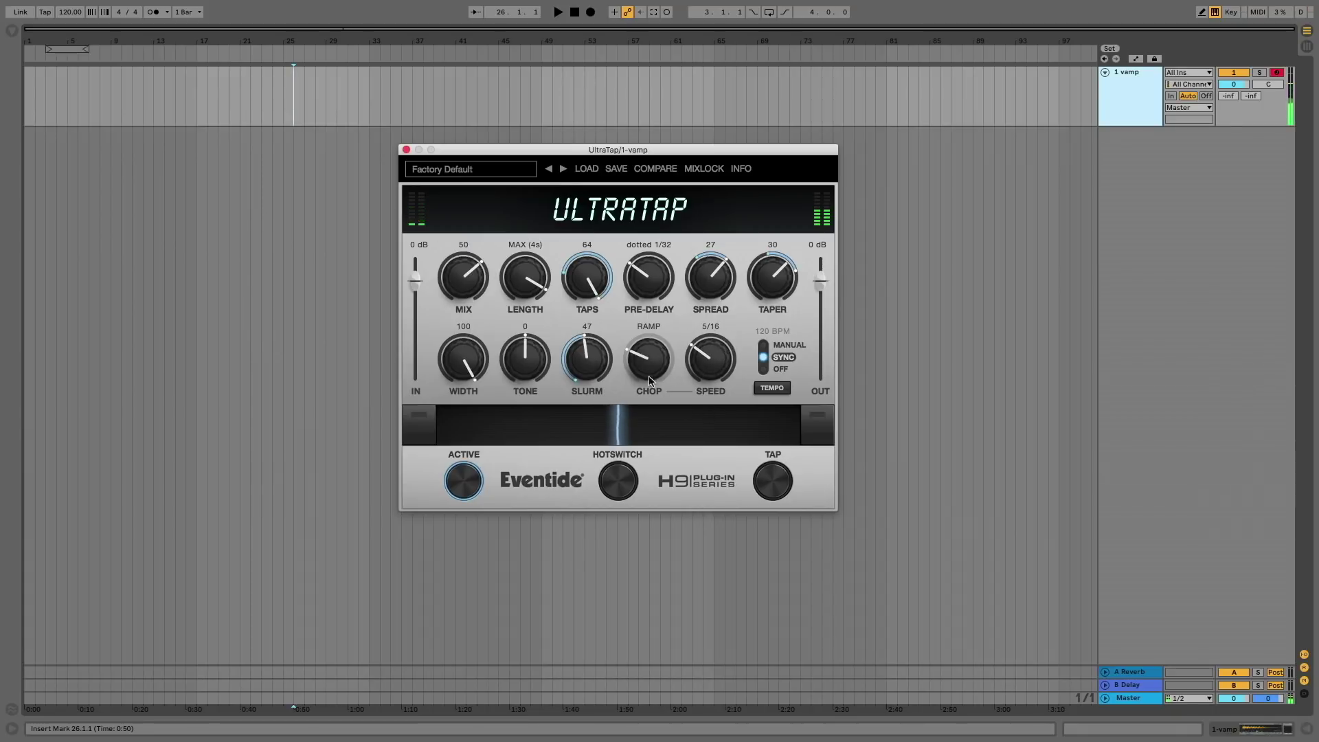
pyautogui.moveTo(644, 366); pyautogui.dragTo(699, 225)
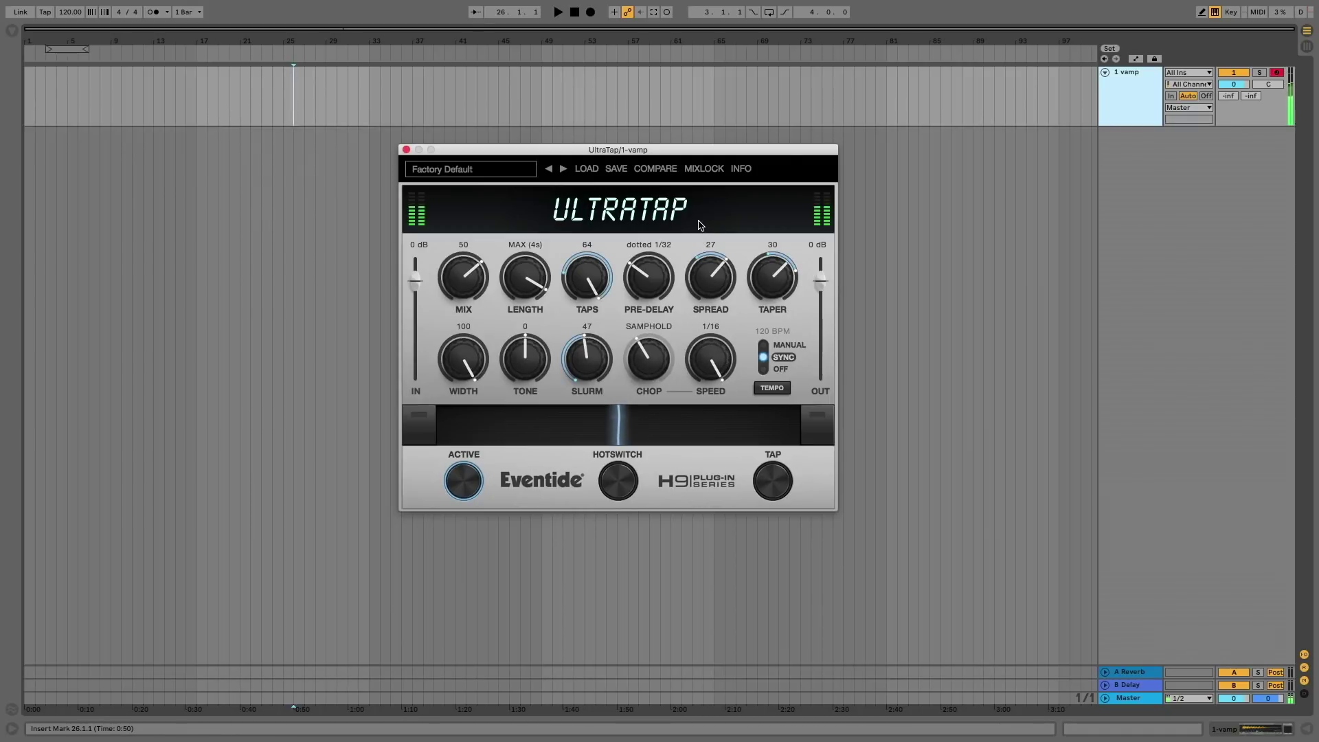
pyautogui.moveTo(687, 420)
pyautogui.mouseDown()
pyautogui.moveTo(732, 405)
pyautogui.moveTo(528, 426)
pyautogui.moveTo(733, 425)
pyautogui.moveTo(523, 433)
pyautogui.moveTo(635, 426)
pyautogui.moveTo(549, 425)
pyautogui.moveTo(613, 424)
pyautogui.mouseUp()
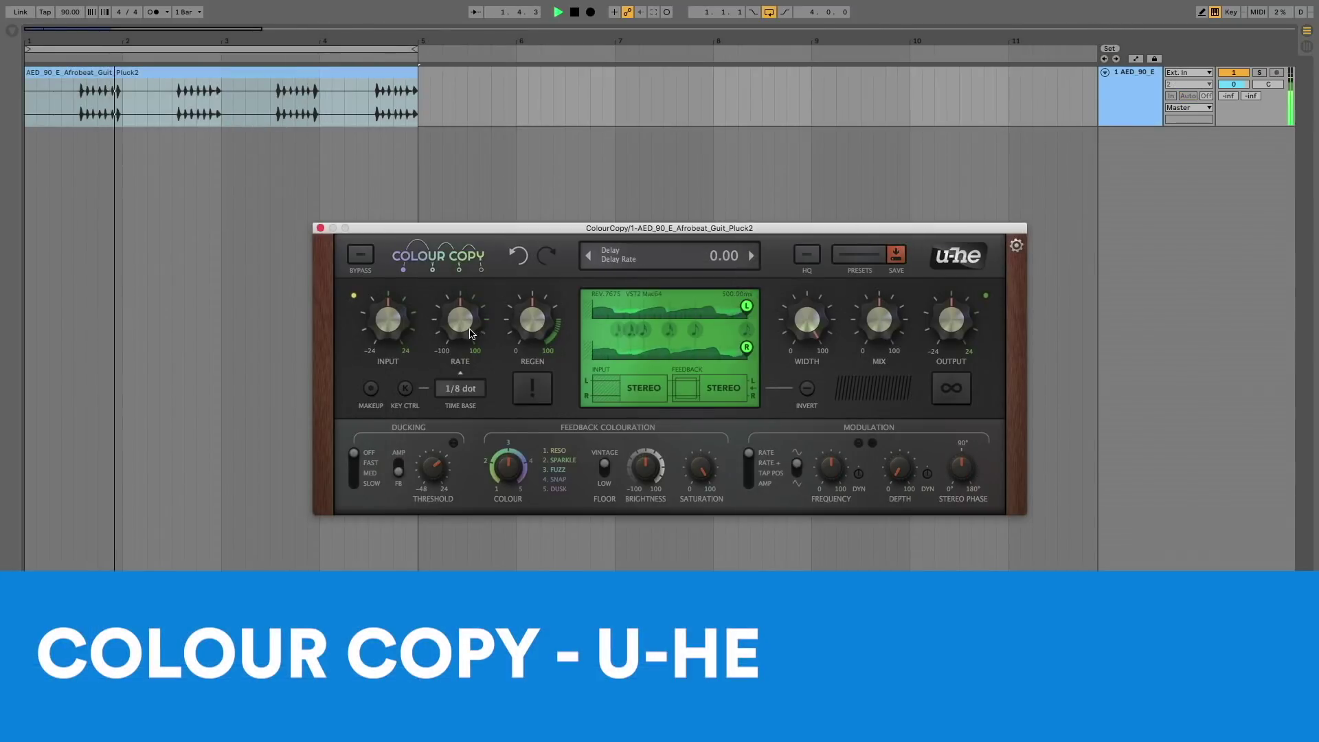
# Step: Raise the Colour Copy Rate to 60, change the Time Base to 1s and set the Rate to 46 during playback
pyautogui.moveTo(471, 334)
pyautogui.mouseDown()
pyautogui.moveTo(468, 297)
pyautogui.moveTo(464, 310)
pyautogui.mouseUp()
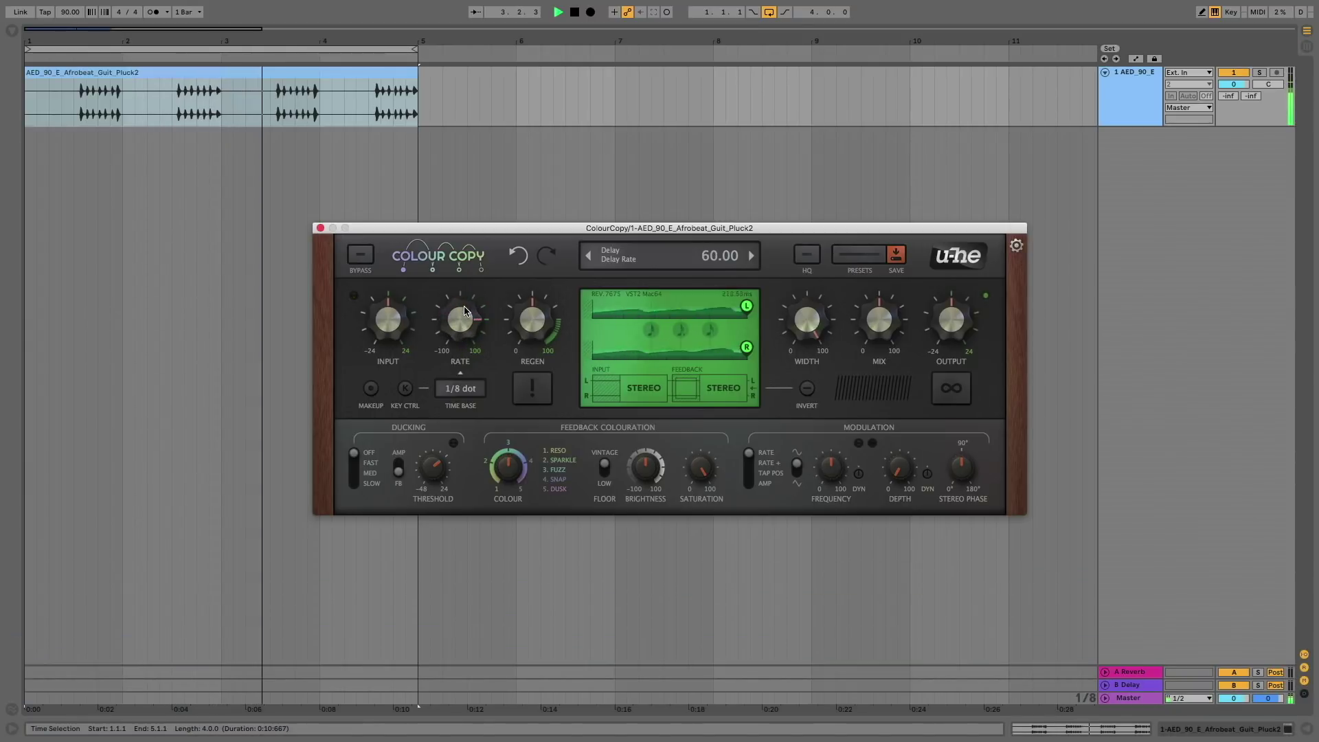
pyautogui.click(460, 388)
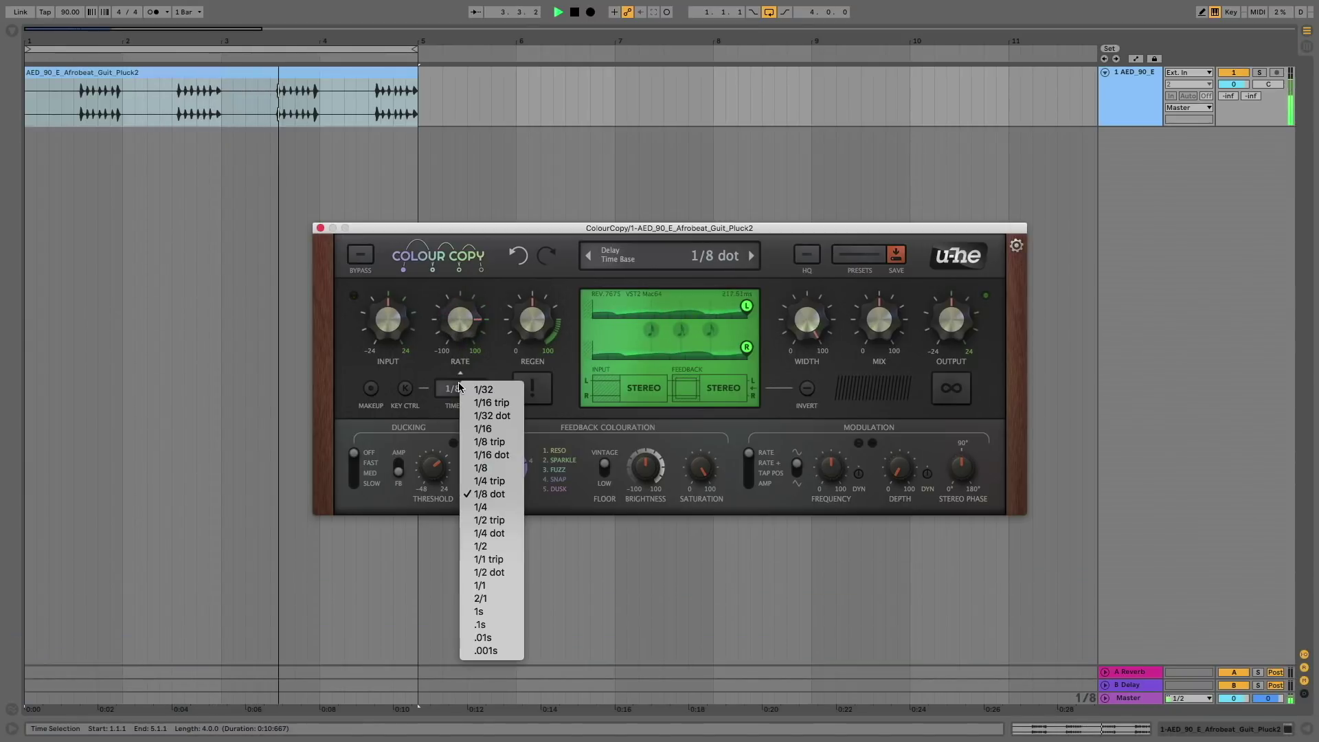
pyautogui.click(492, 611)
pyautogui.moveTo(460, 320); pyautogui.dragTo(495, 332)
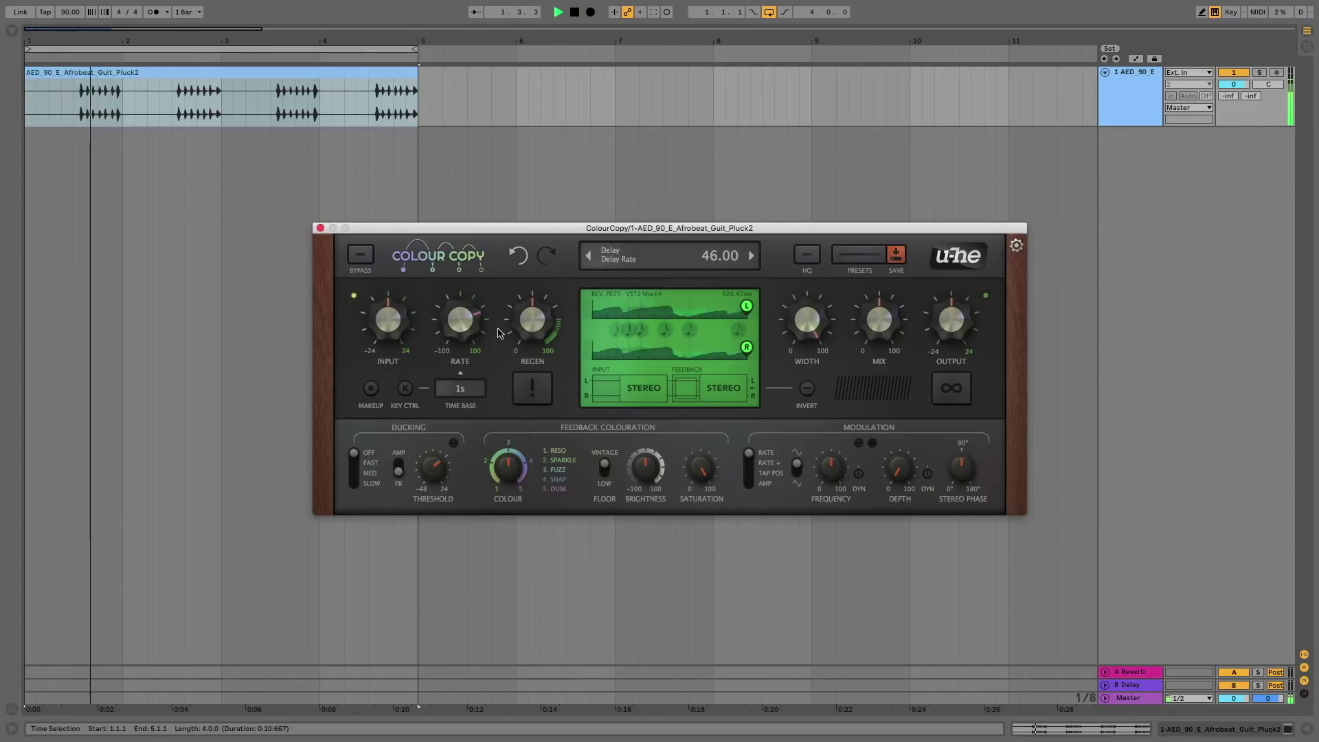
# Step: Sweep the feedback Colour up and back down to 1 (Reso) and raise the Rate
pyautogui.moveTo(508, 467); pyautogui.dragTo(513, 412)
pyautogui.moveTo(515, 473); pyautogui.dragTo(506, 541)
pyautogui.moveTo(461, 320)
pyautogui.mouseDown()
pyautogui.moveTo(461, 338)
pyautogui.moveTo(460, 286)
pyautogui.moveTo(461, 305)
pyautogui.mouseUp()
# Step: Set the feedback routing to Cross and bring the Rate to 88
pyautogui.click(723, 388)
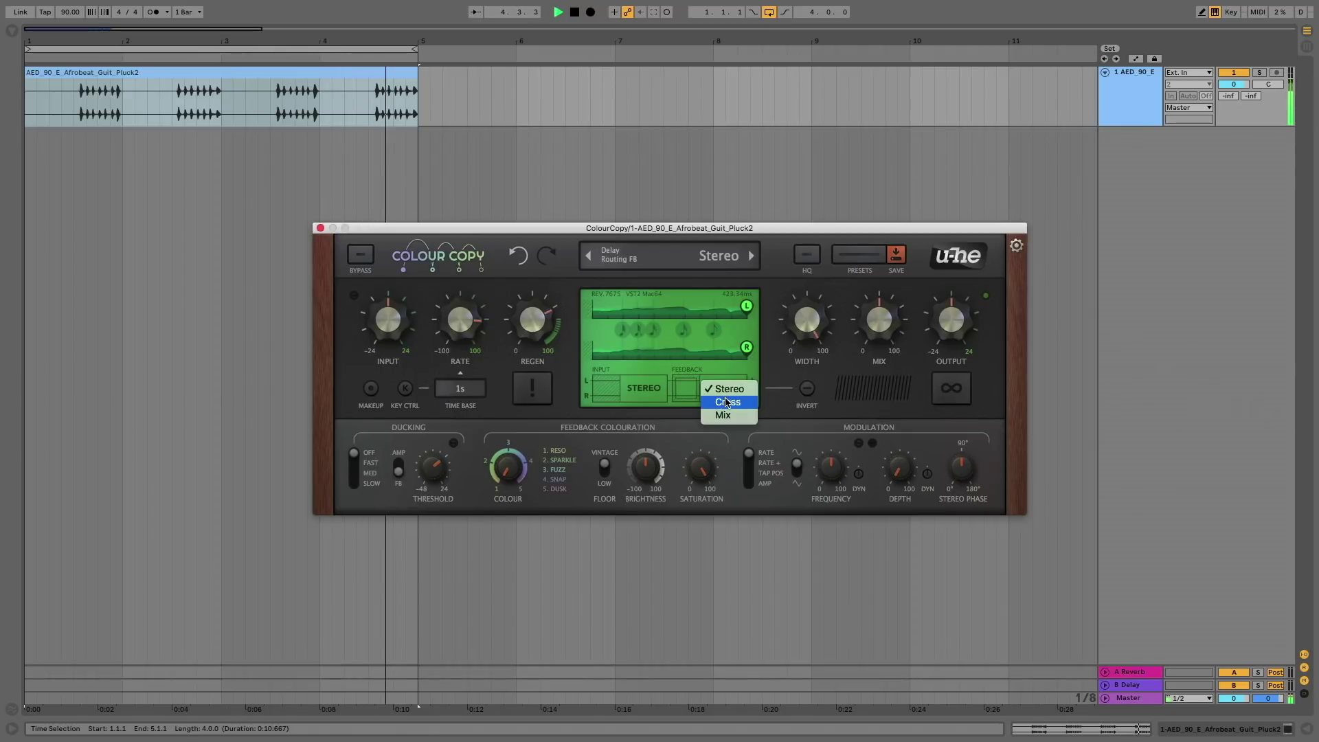
pyautogui.click(726, 402)
pyautogui.moveTo(462, 323)
pyautogui.mouseDown()
pyautogui.moveTo(464, 343)
pyautogui.moveTo(473, 316)
pyautogui.mouseUp()
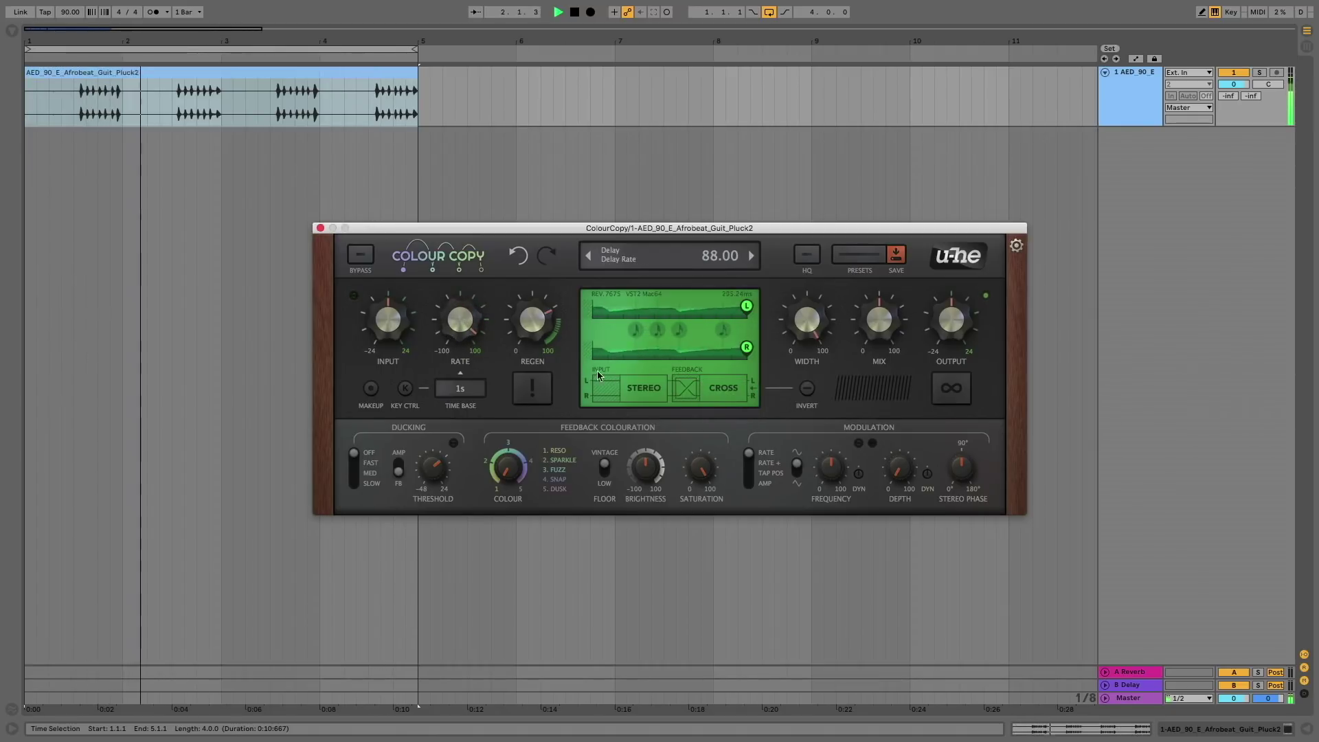
# Step: Increase the feedback Brightness and the modulation Frequency, with the LFO Depth at 63
pyautogui.moveTo(645, 469); pyautogui.dragTo(645, 435)
pyautogui.moveTo(828, 468)
pyautogui.mouseDown()
pyautogui.moveTo(829, 501)
pyautogui.moveTo(833, 438)
pyautogui.moveTo(832, 465)
pyautogui.mouseUp()
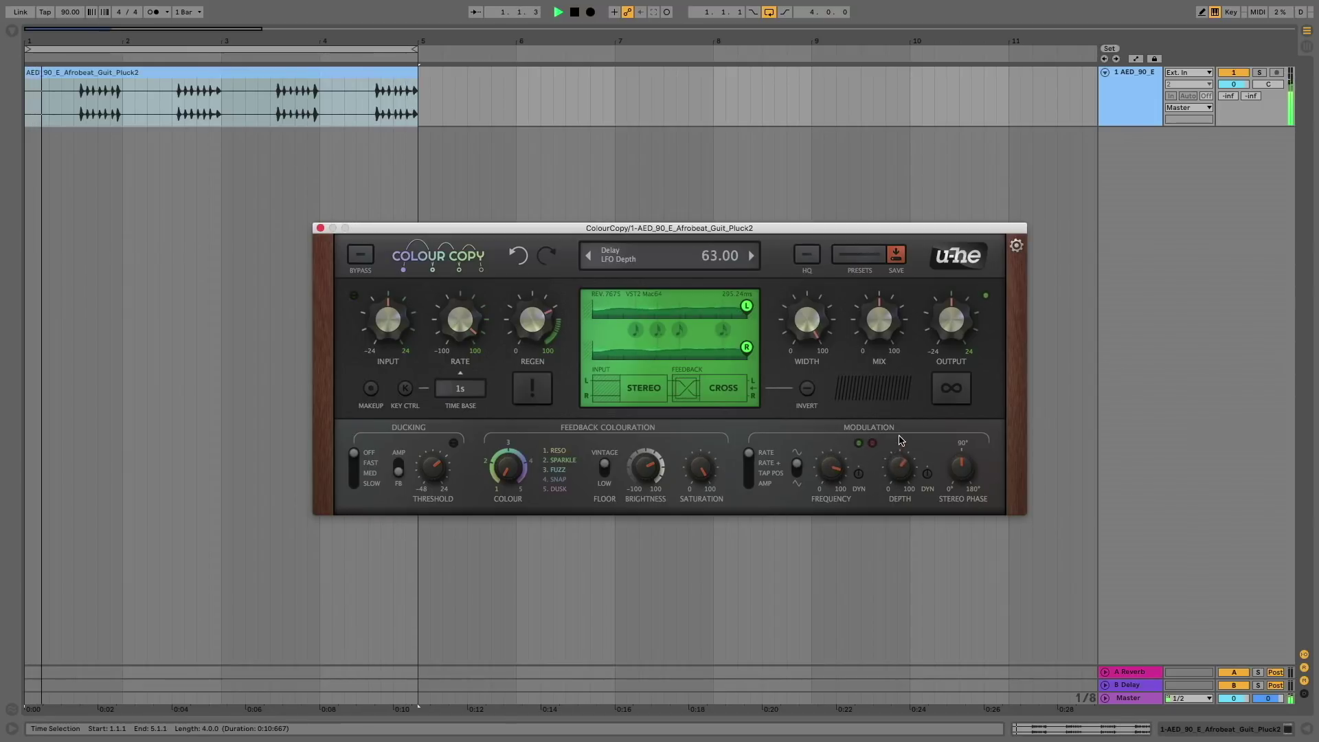
# Step: Set the Regeneration to 77.50 and change the Time Base to .001s during playback
pyautogui.moveTo(533, 315)
pyautogui.mouseDown()
pyautogui.moveTo(533, 327)
pyautogui.moveTo(534, 315)
pyautogui.mouseUp()
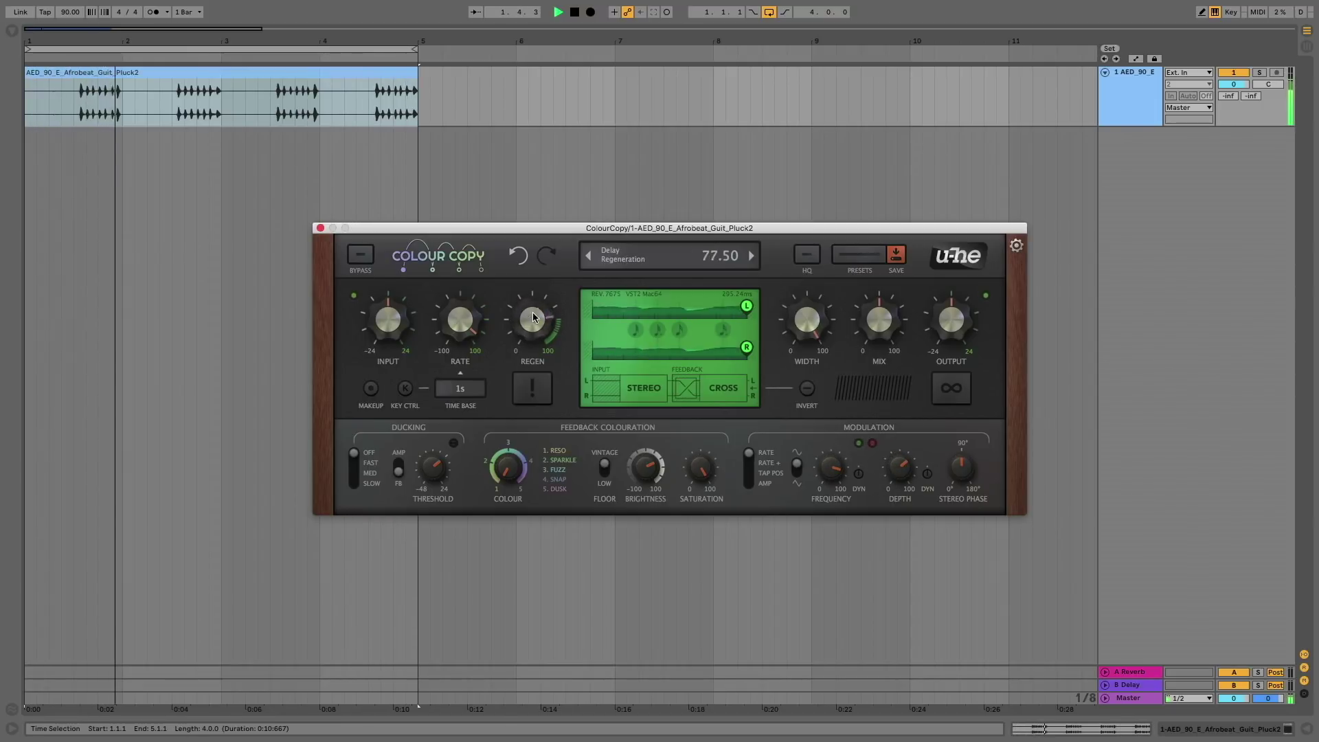
pyautogui.click(460, 388)
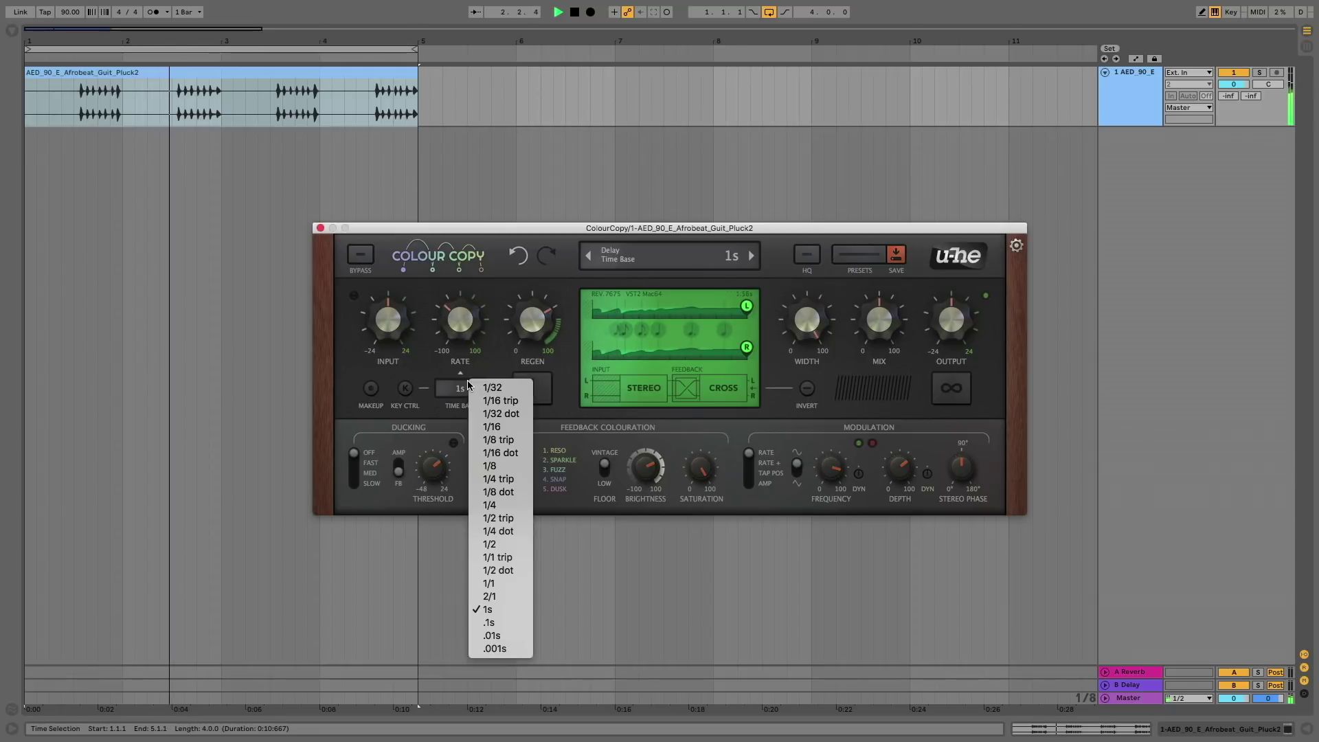
pyautogui.click(492, 649)
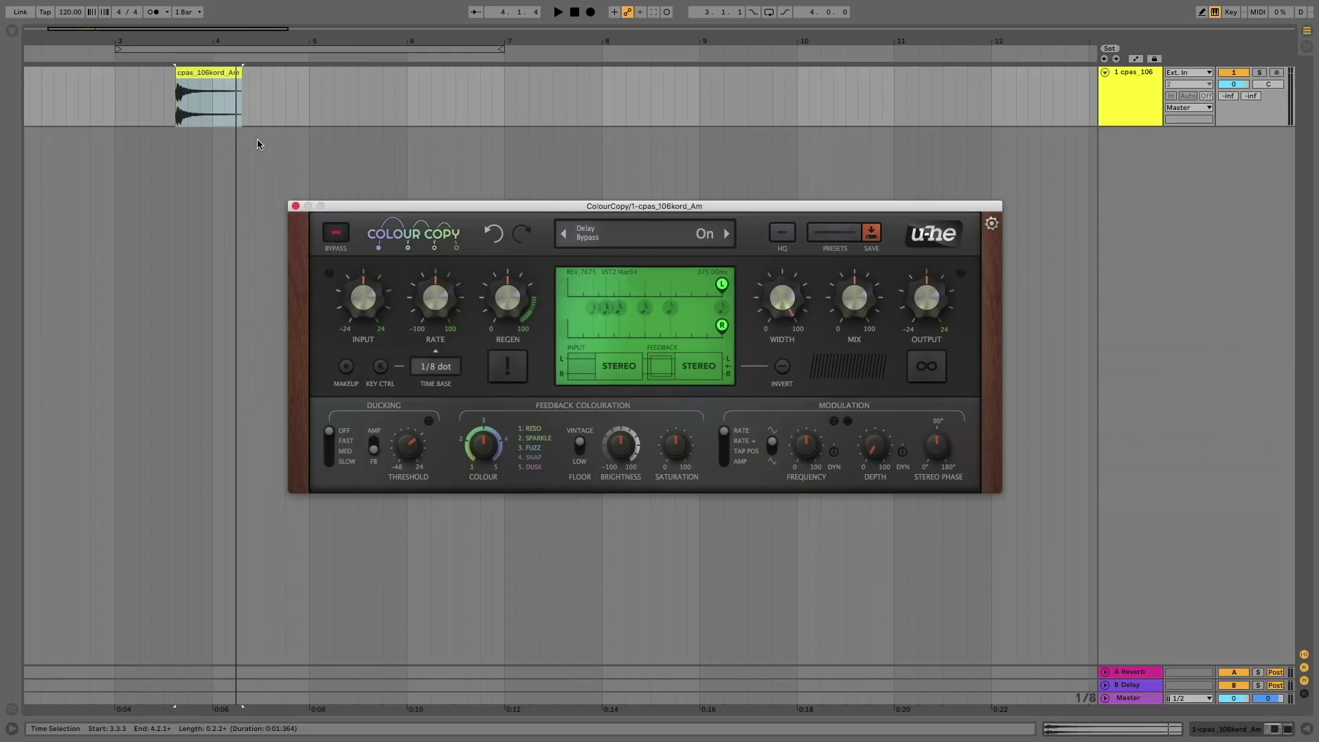
# Step: Place the playback start at the beginning of the cpas_106kord_Am clip and audition it with the delay bypassed
pyautogui.click(176, 110)
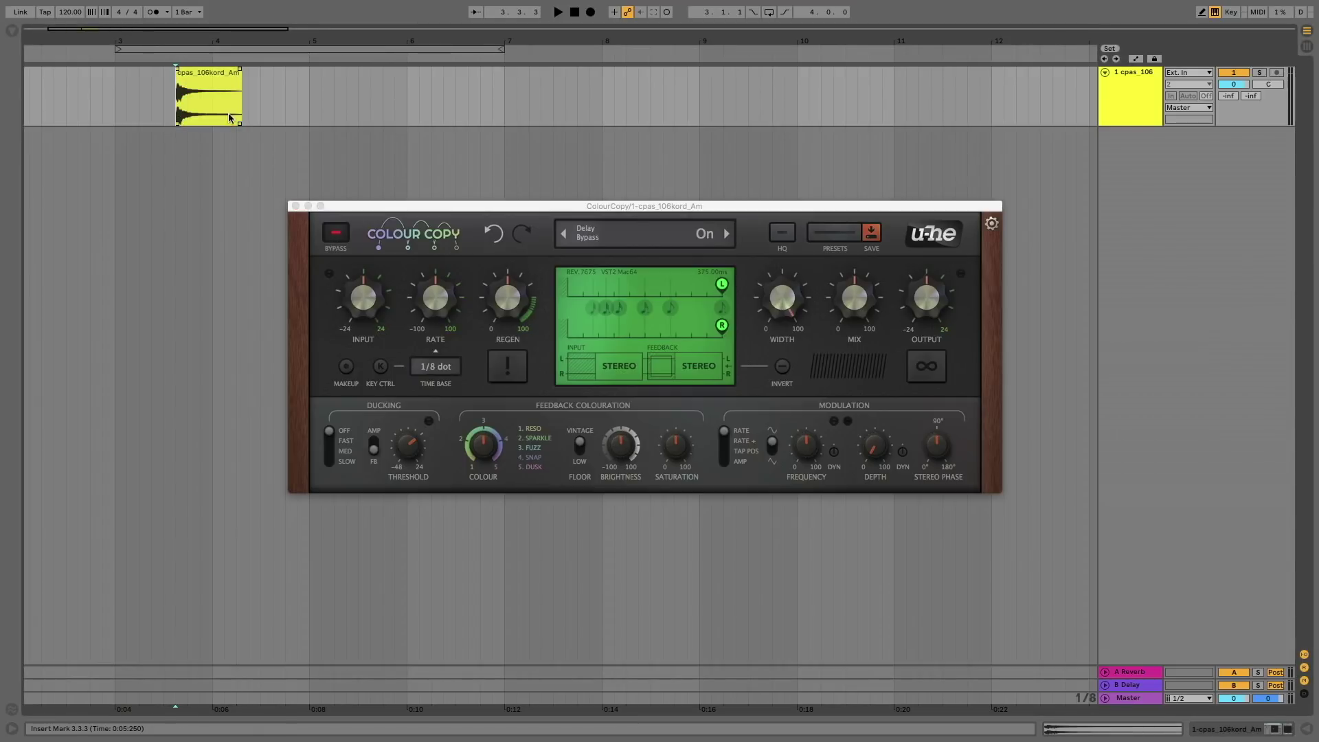
pyautogui.press('space')
pyautogui.press('space')
# Step: Turn off the Colour Copy Bypass and replay the clip with the delay
pyautogui.click(337, 233)
pyautogui.click(337, 235)
pyautogui.press('space')
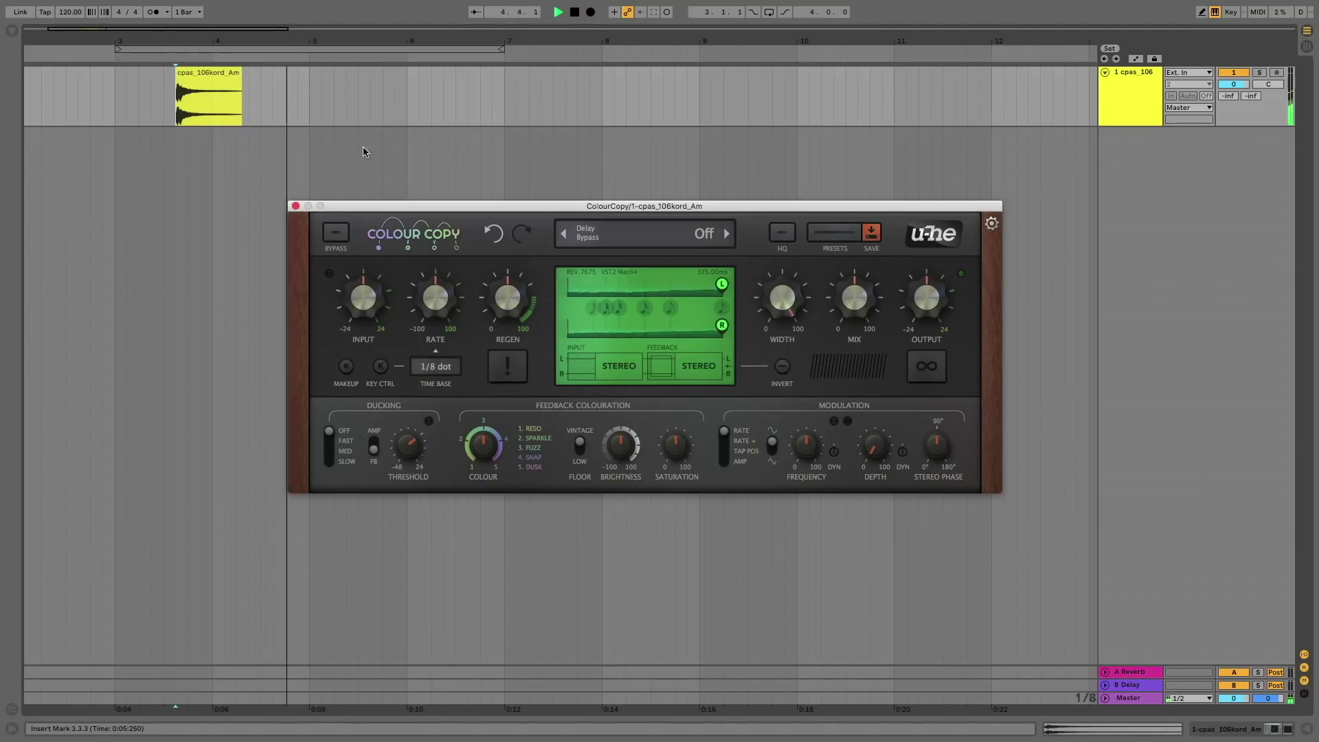
pyautogui.press('space')
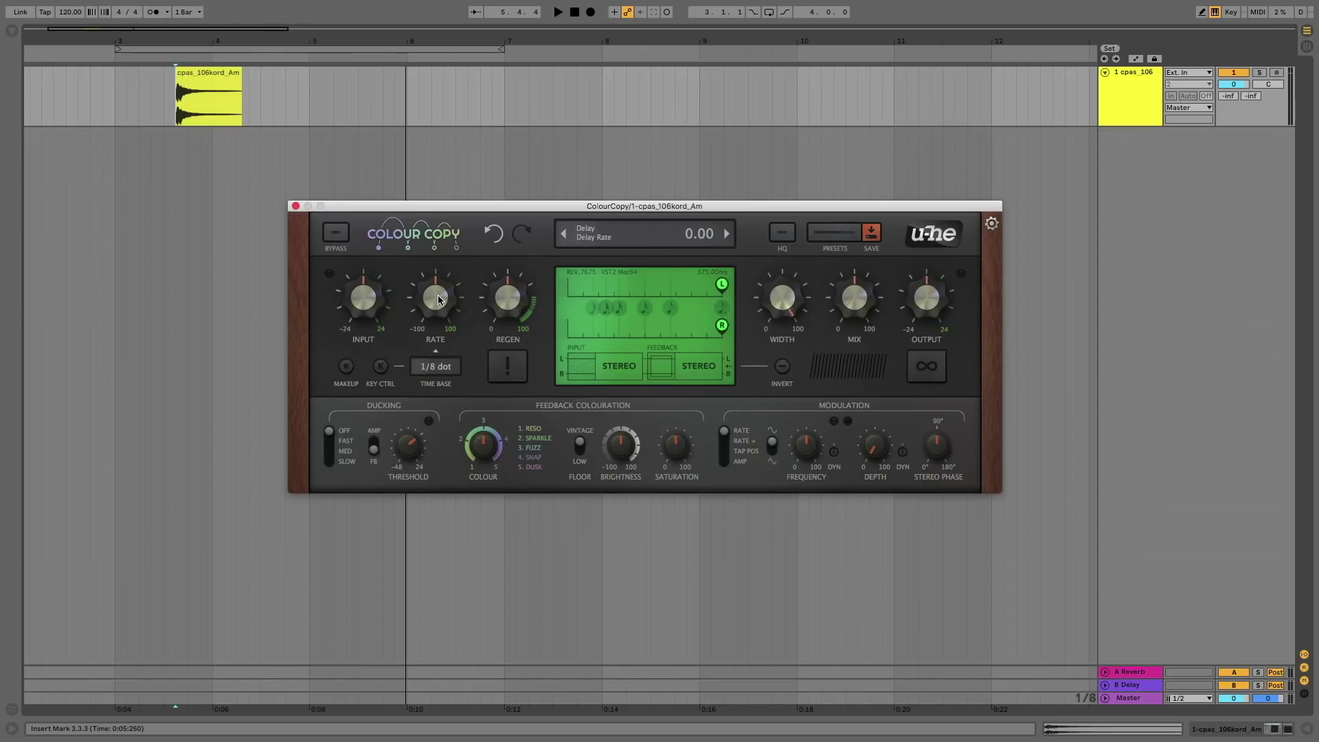
# Step: Lower the delay Rate to -66 while replaying the clip
pyautogui.press('space')
pyautogui.moveTo(438, 305); pyautogui.dragTo(435, 334)
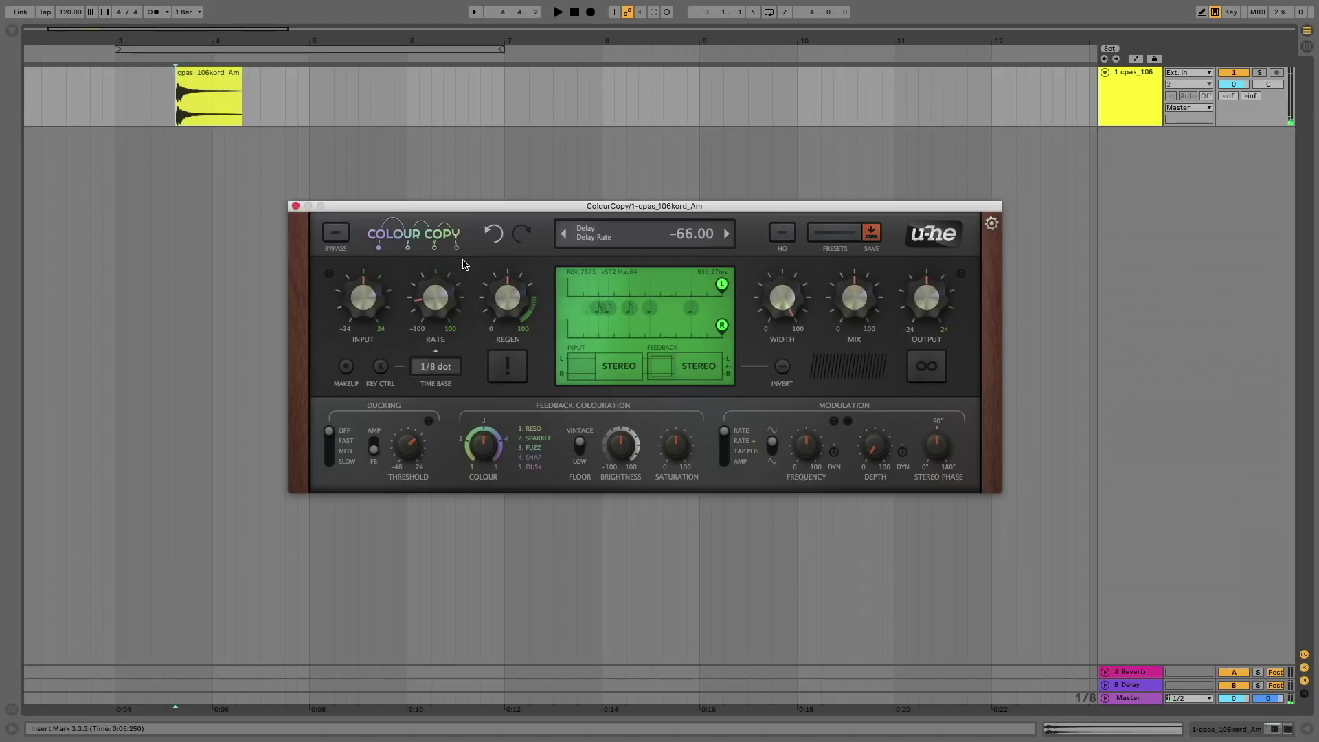
# Step: Change the Time Base to .1s and raise the delay Rate while replaying the clip
pyautogui.click(437, 369)
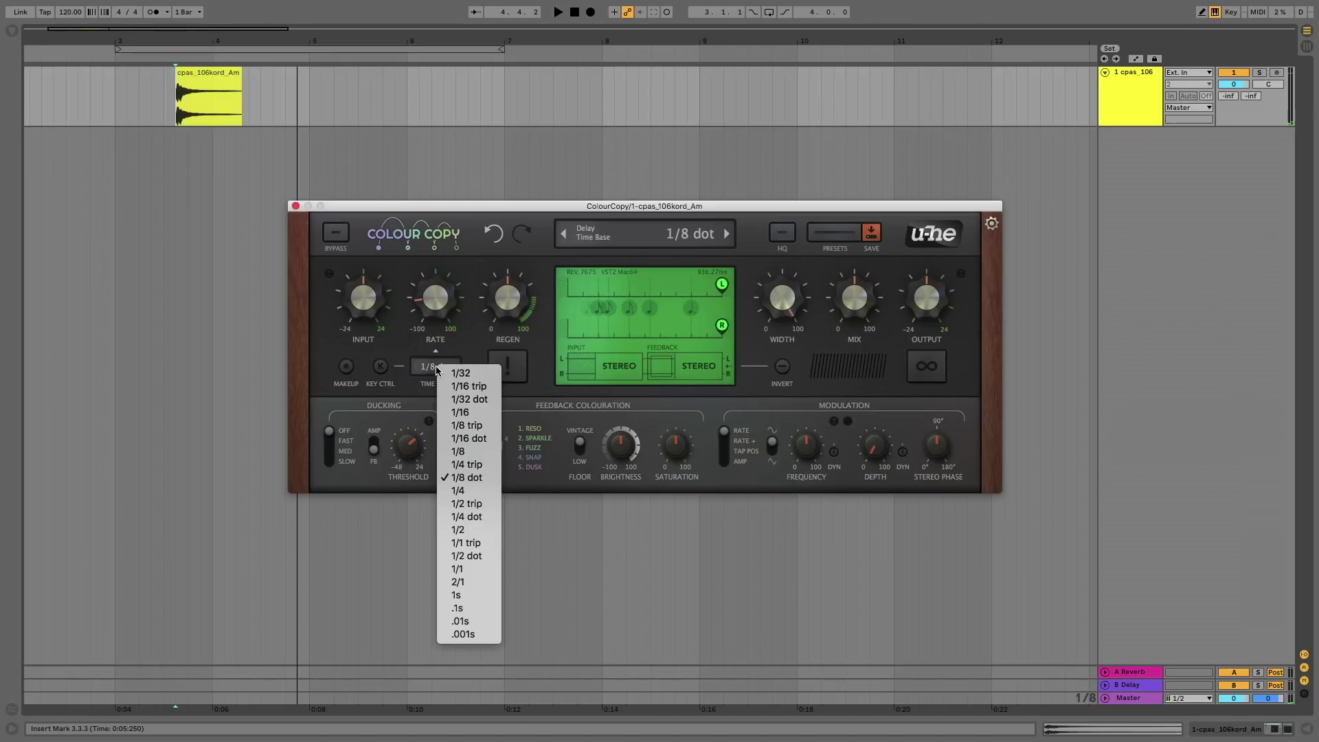
pyautogui.click(474, 610)
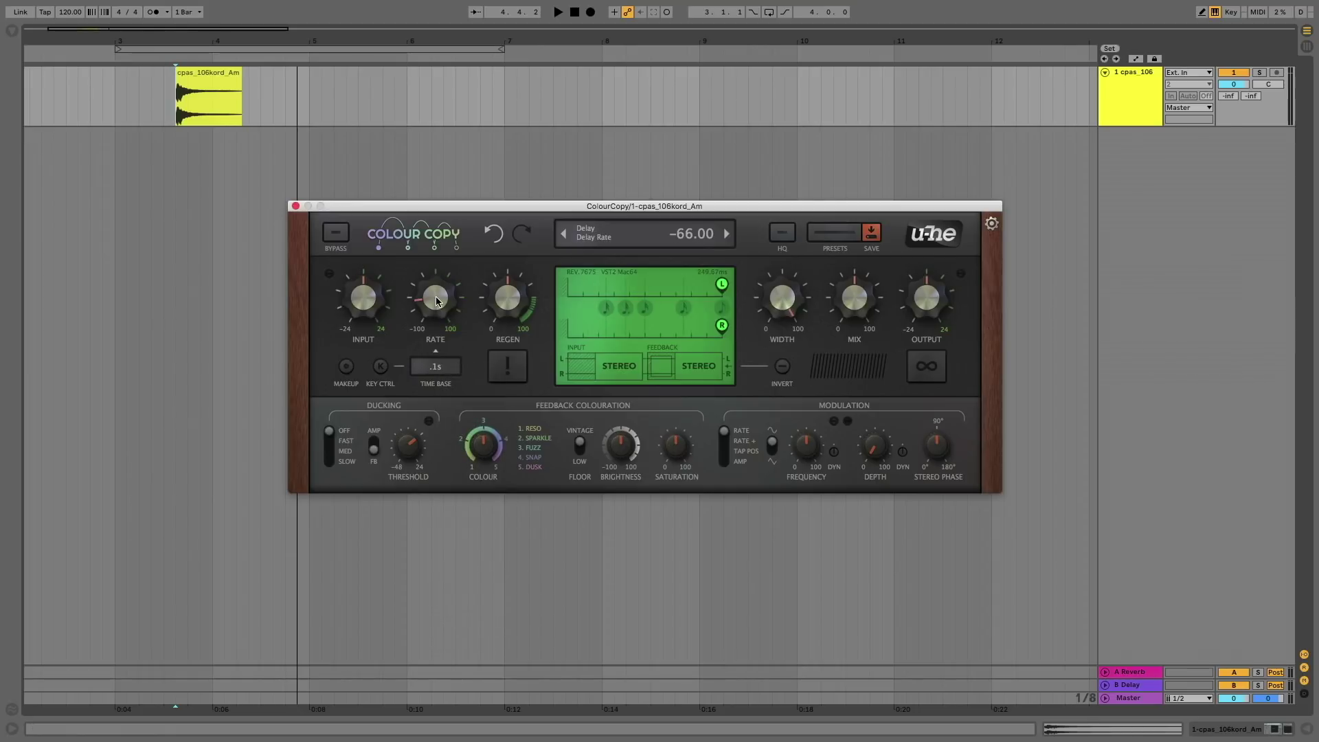
pyautogui.press('space')
pyautogui.moveTo(435, 302); pyautogui.dragTo(429, 270)
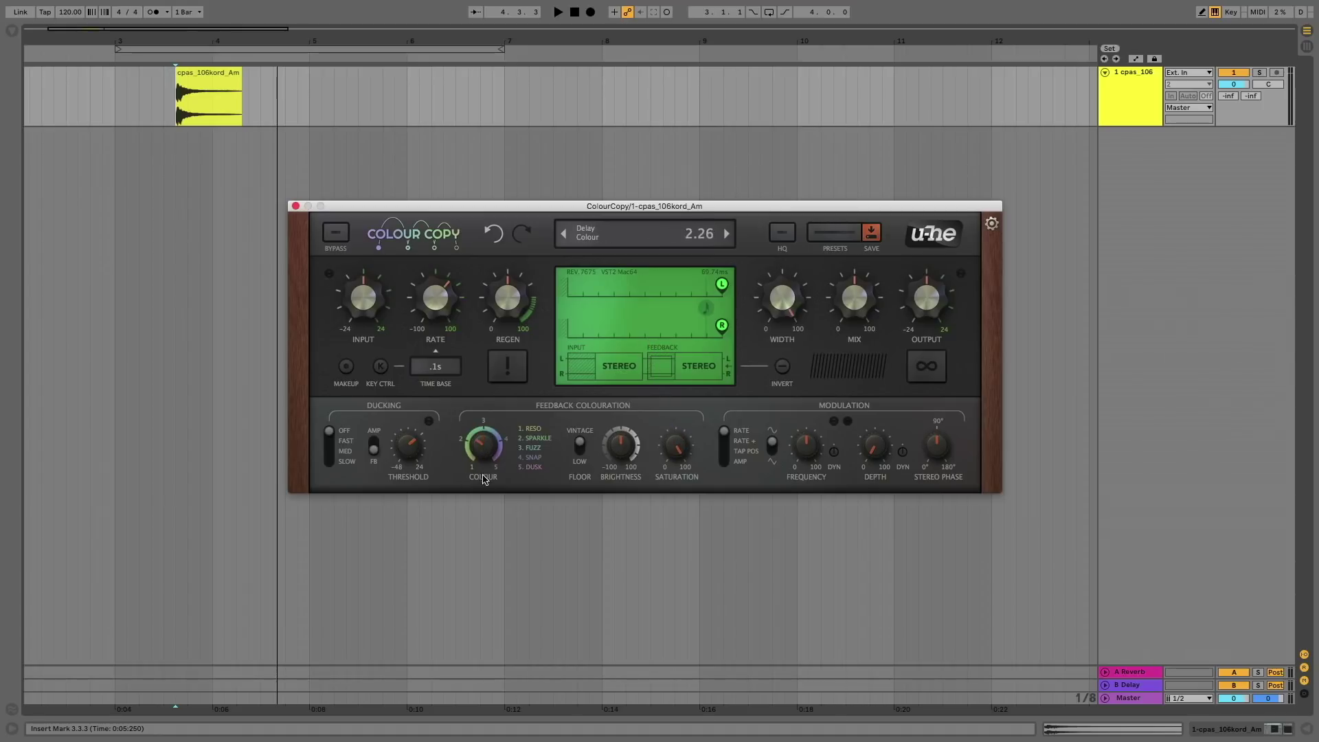
# Step: Set the feedback Colour to 1.00 and raise the Regeneration to 76.50 while replaying the clip
pyautogui.press('space')
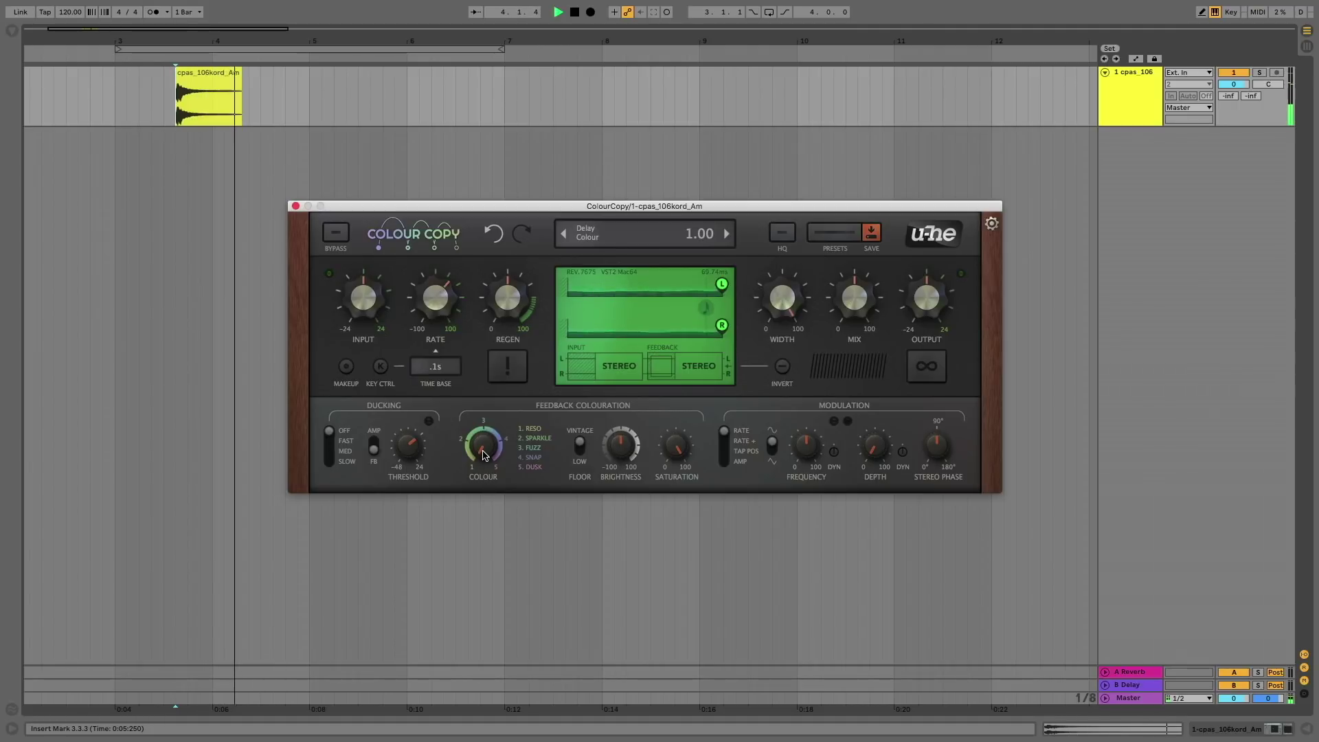
pyautogui.press('space')
pyautogui.press('space')
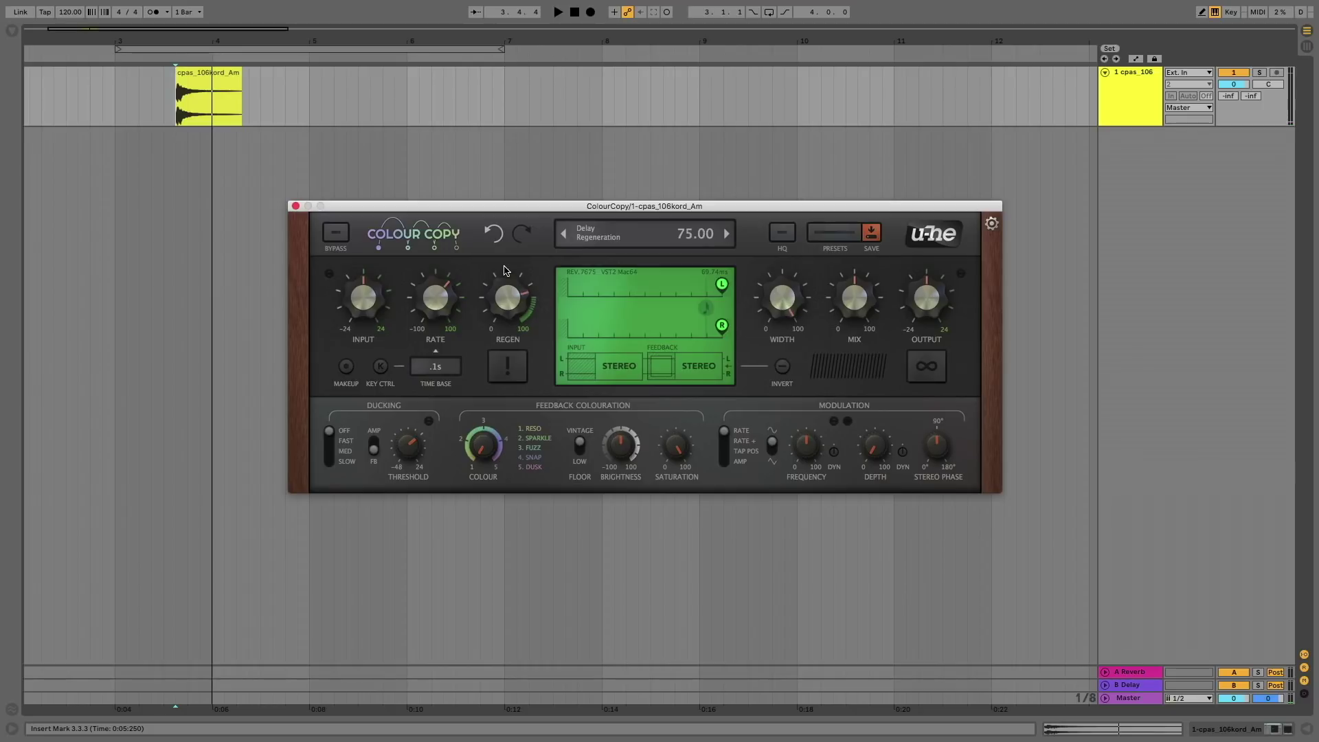
pyautogui.press('space')
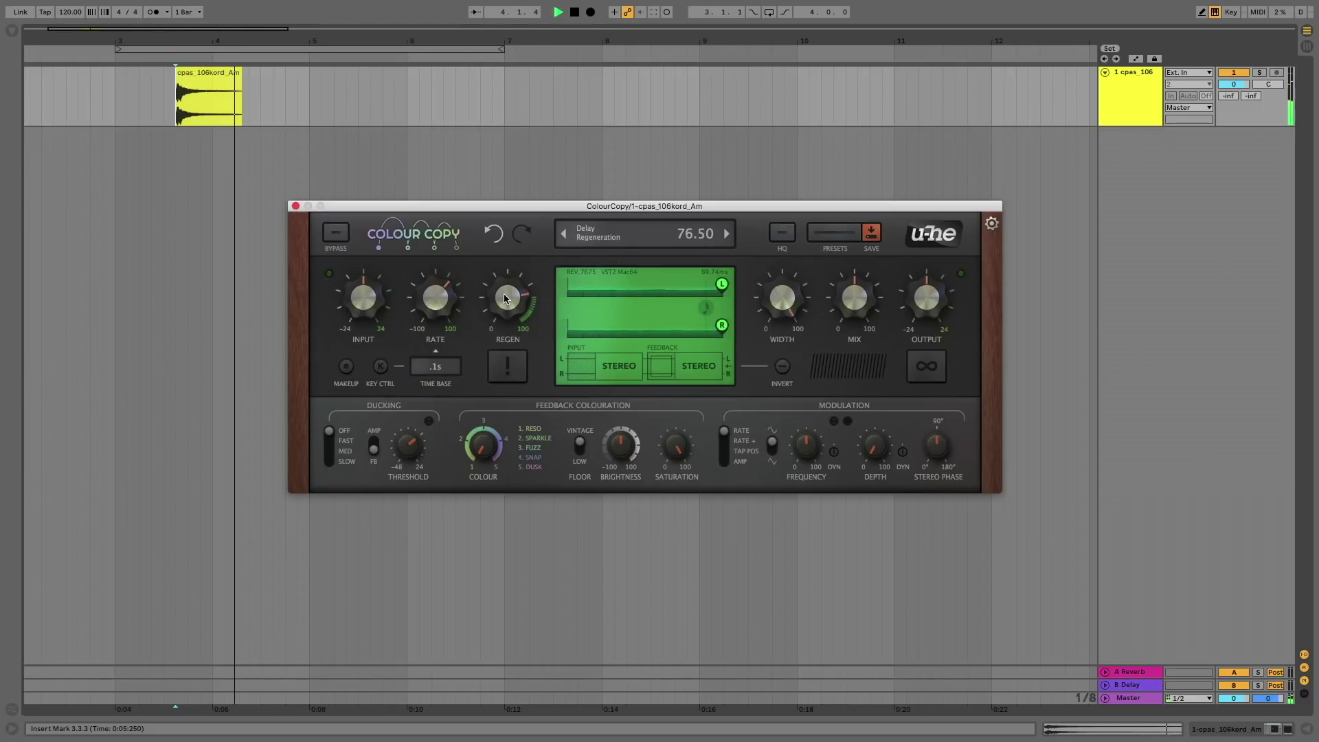
# Step: Raise the feedback Colour to about 2.12 and replay the clip
pyautogui.moveTo(491, 443); pyautogui.dragTo(479, 421)
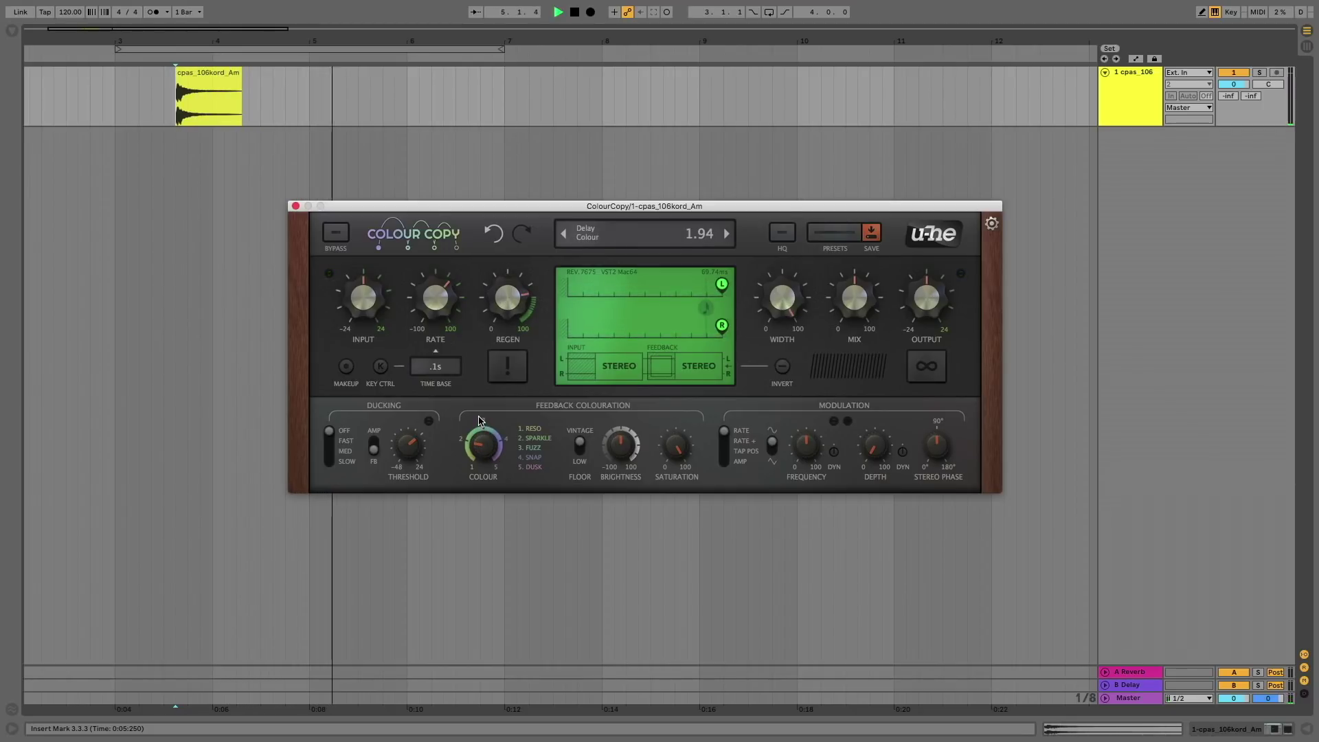
pyautogui.press('space')
pyautogui.scroll(2, 484, 437)
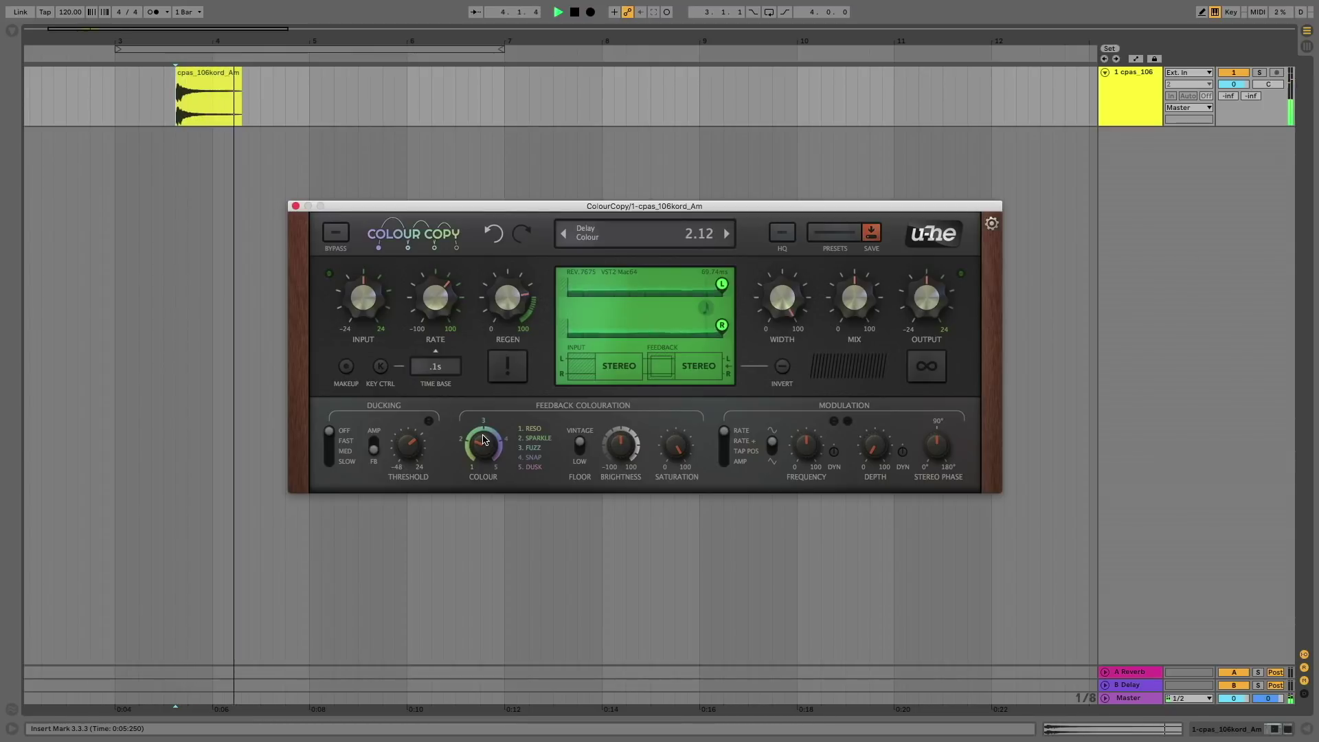
# Step: Raise the feedback Colour to its maximum of 5.00 while replaying the clip
pyautogui.moveTo(485, 437); pyautogui.dragTo(479, 342)
pyautogui.press('space')
pyautogui.press('space')
pyautogui.press('space')
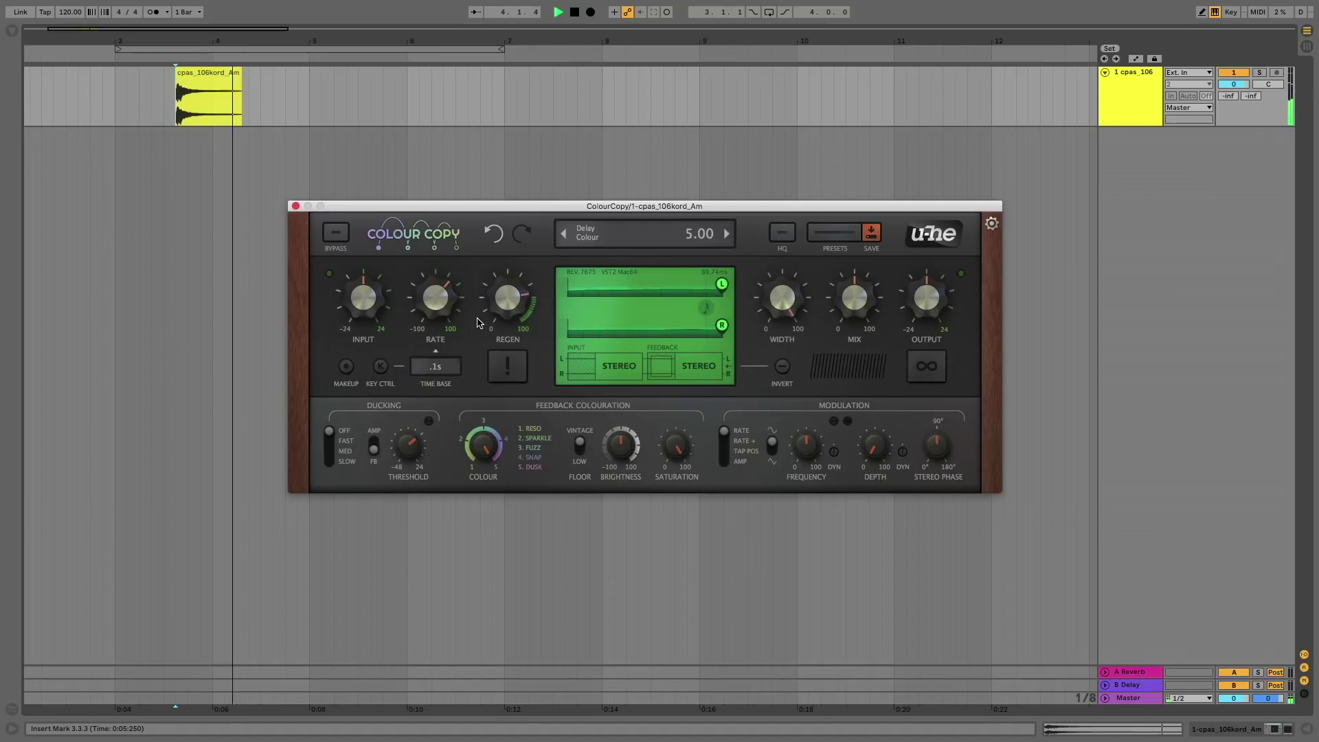
# Step: Lower the feedback Colour to 2.56 and raise it slightly while replaying the clip
pyautogui.press('space')
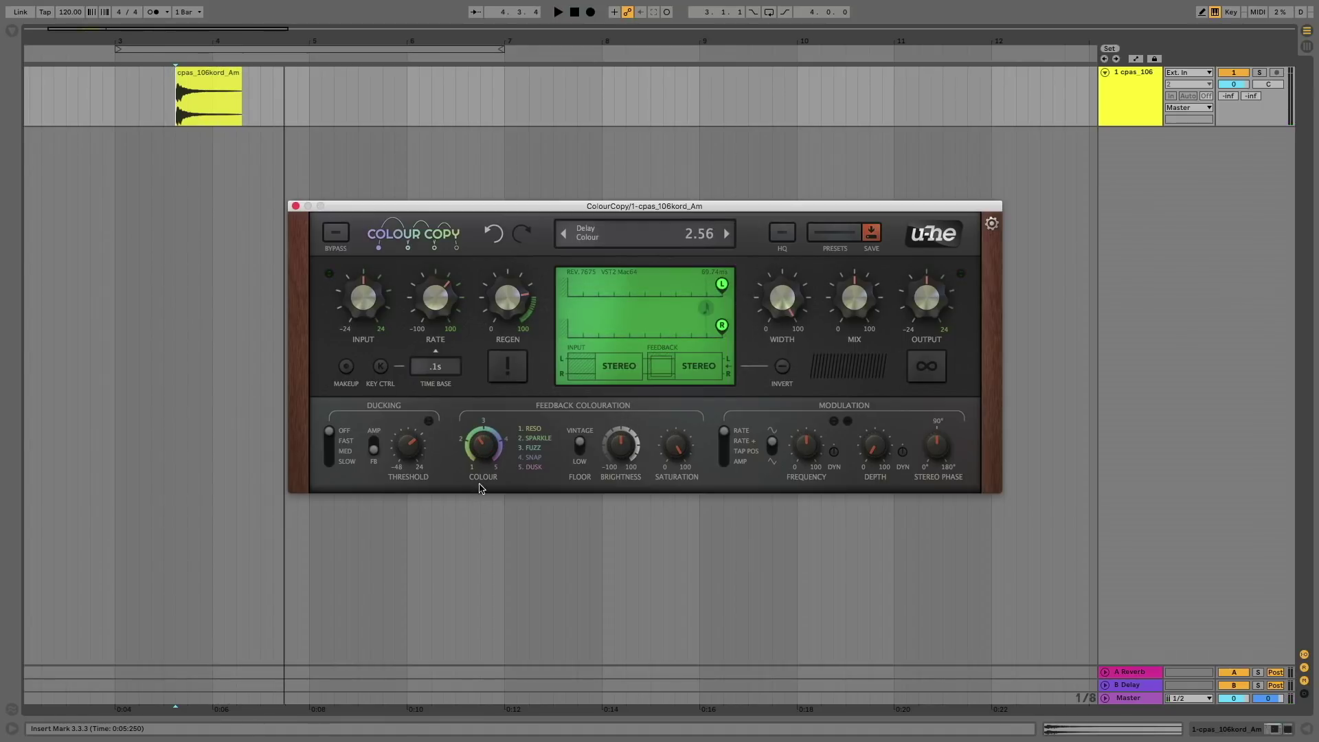
pyautogui.press('space')
pyautogui.moveTo(484, 456); pyautogui.dragTo(478, 446)
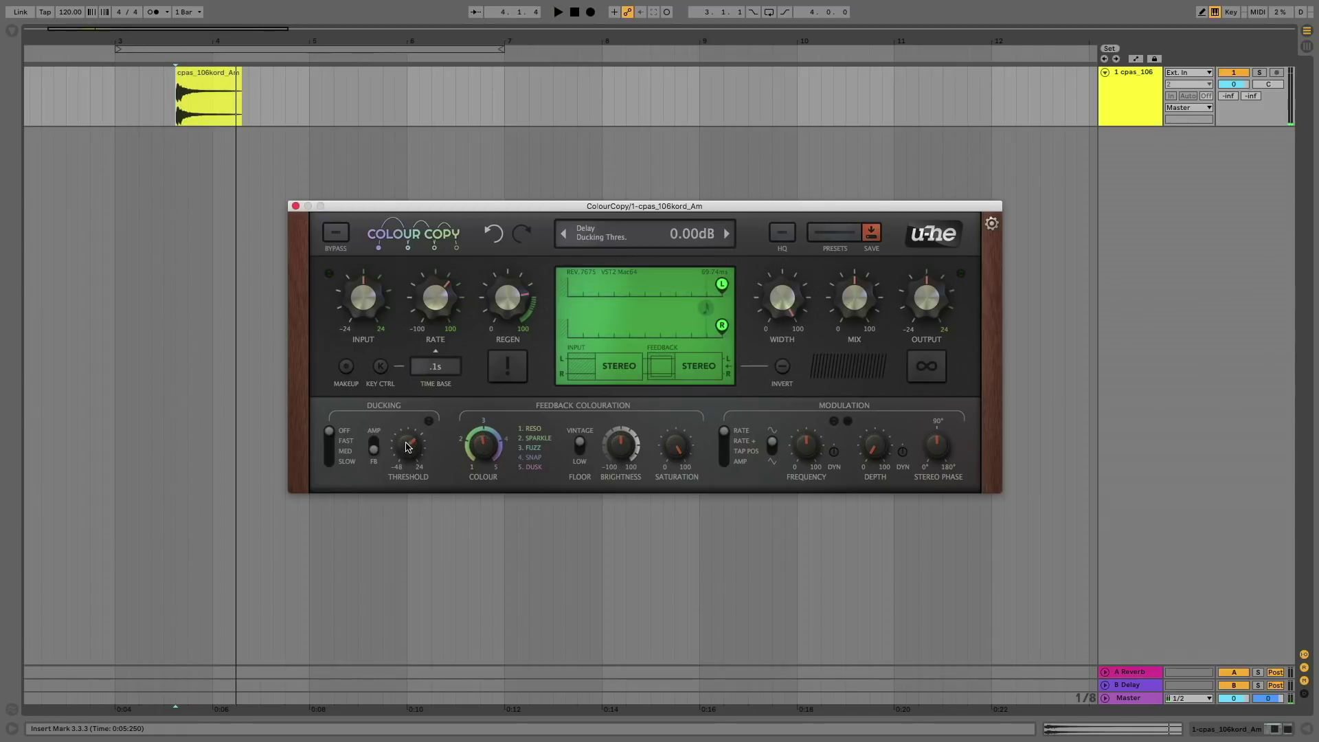
# Step: Set Ducking to Fast and lower its Threshold to -6.80 dB while playing the clip
pyautogui.moveTo(408, 444); pyautogui.dragTo(414, 474)
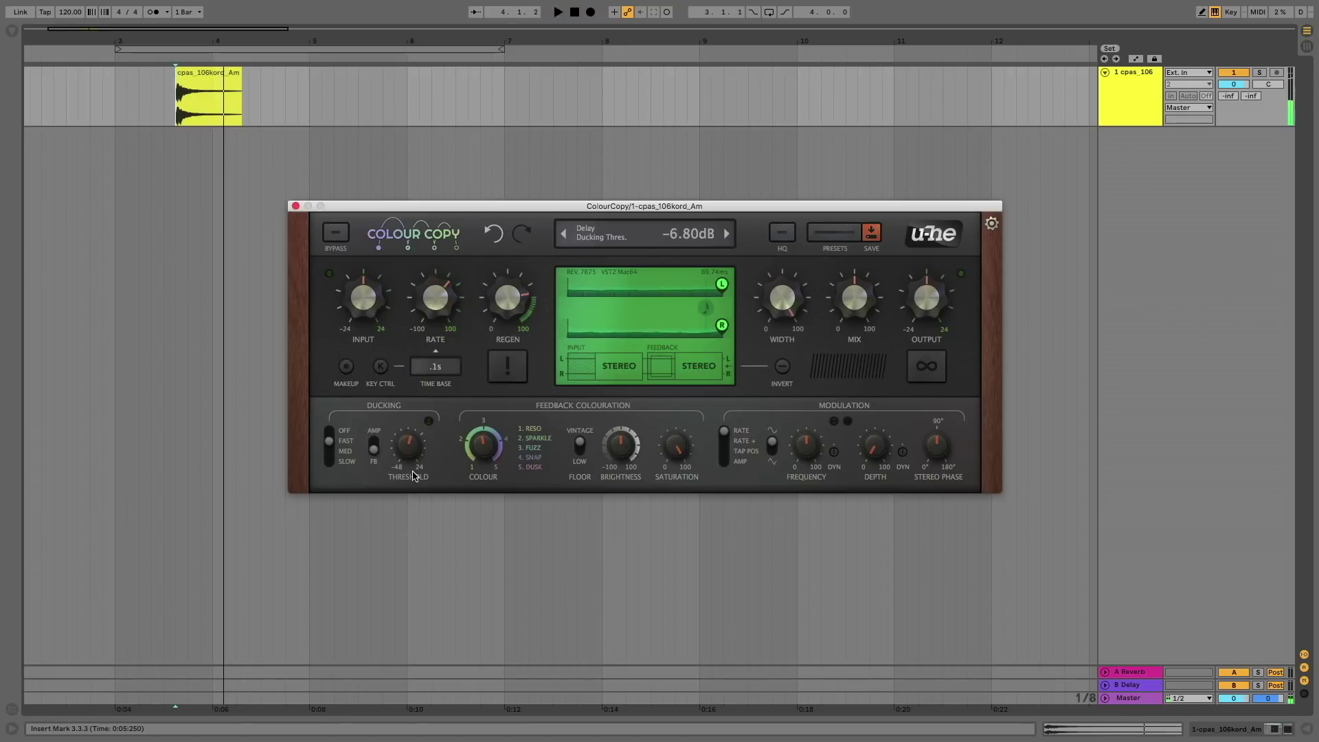
# Step: Raise the modulation Frequency in Colour Copy, replay the clip and adjust the Frequency again
pyautogui.moveTo(809, 443); pyautogui.dragTo(824, 454)
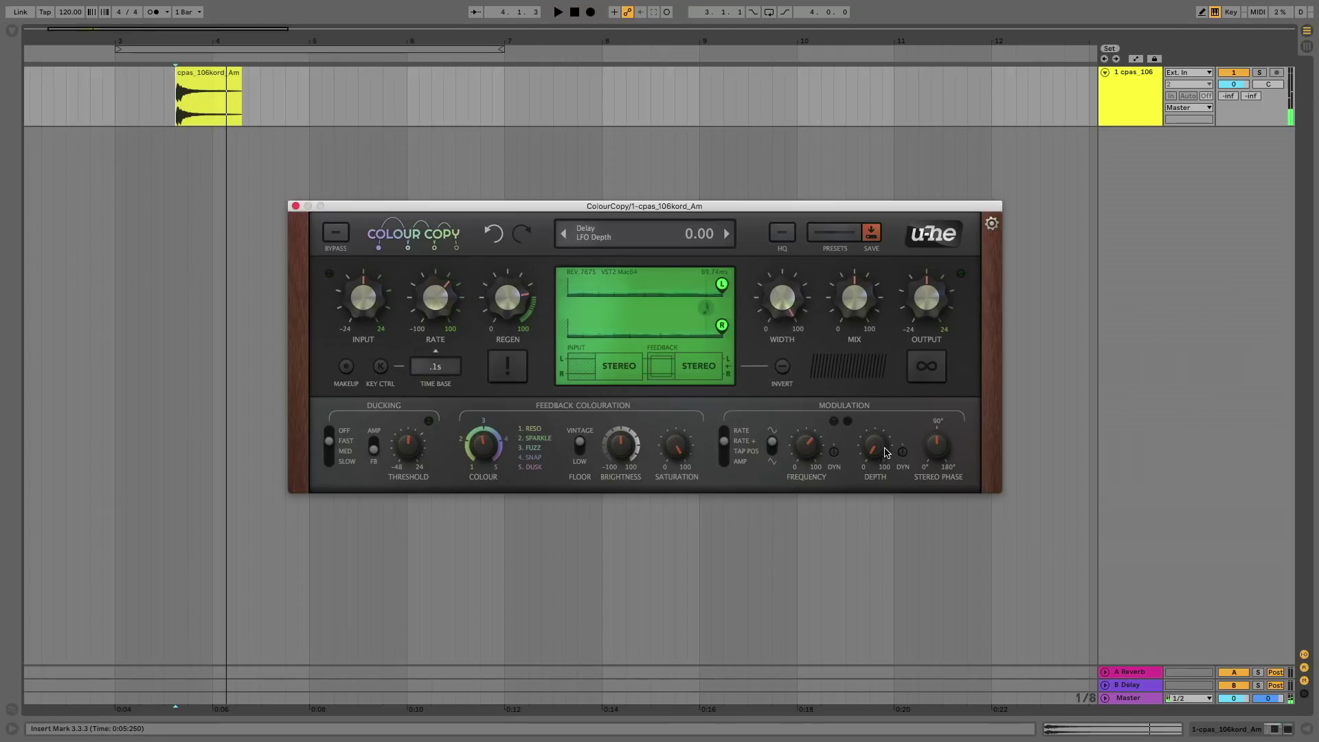
pyautogui.press('space')
pyautogui.moveTo(807, 446); pyautogui.dragTo(816, 489)
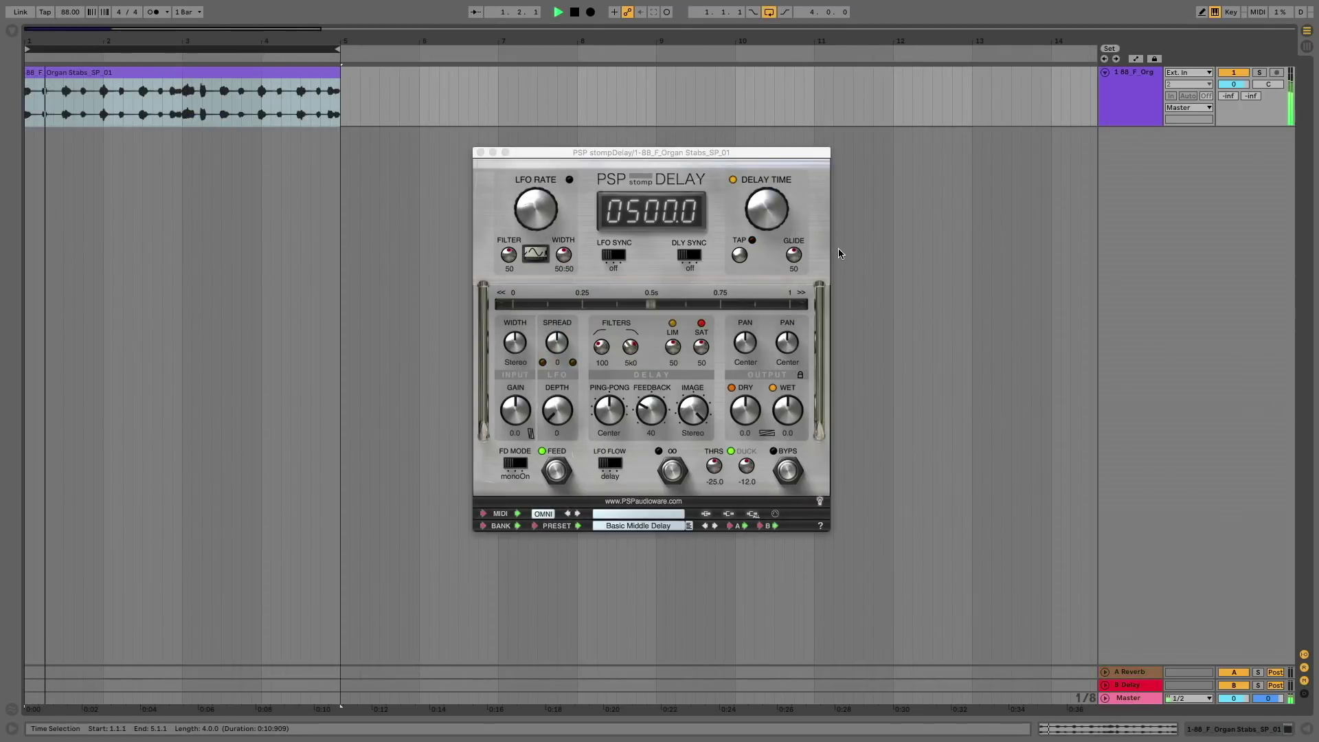
# Step: In PSP stompDelay, adjust the Delay Time and output Pan, and raise Feedback and Ping-Pong while the organ stabs loop
pyautogui.moveTo(775, 226); pyautogui.dragTo(762, 288)
pyautogui.moveTo(745, 342); pyautogui.dragTo(788, 316)
pyautogui.moveTo(650, 411); pyautogui.dragTo(661, 347)
pyautogui.moveTo(609, 411); pyautogui.dragTo(613, 361)
# Step: Raise the delay section's saturation and limiter amounts and adjust its filter cutoff during playback
pyautogui.moveTo(700, 347); pyautogui.dragTo(708, 292)
pyautogui.moveTo(673, 347); pyautogui.dragTo(676, 295)
pyautogui.moveTo(601, 347); pyautogui.dragTo(632, 371)
# Step: Adjust the LFO Spread, raise the LFO Depth and LFO Rate, and sweep the Delay Time upward
pyautogui.moveTo(568, 340)
pyautogui.mouseDown()
pyautogui.moveTo(564, 279)
pyautogui.moveTo(568, 337)
pyautogui.mouseUp()
pyautogui.moveTo(557, 411); pyautogui.dragTo(560, 281)
pyautogui.moveTo(535, 213); pyautogui.dragTo(526, 67)
pyautogui.moveTo(766, 209); pyautogui.dragTo(749, 80)
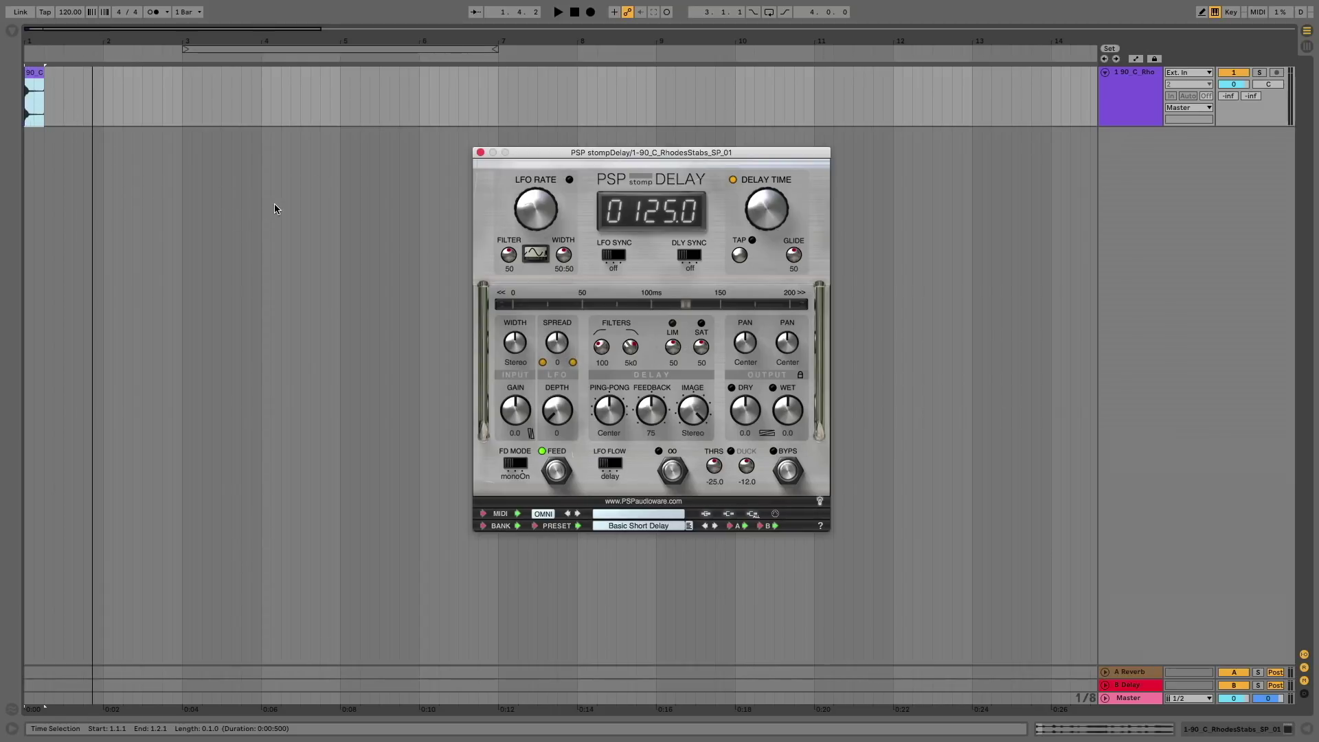
# Step: Audition the Rhodes stab through the Basic Short Delay preset and turn on infinite repeat during playback
pyautogui.press('space')
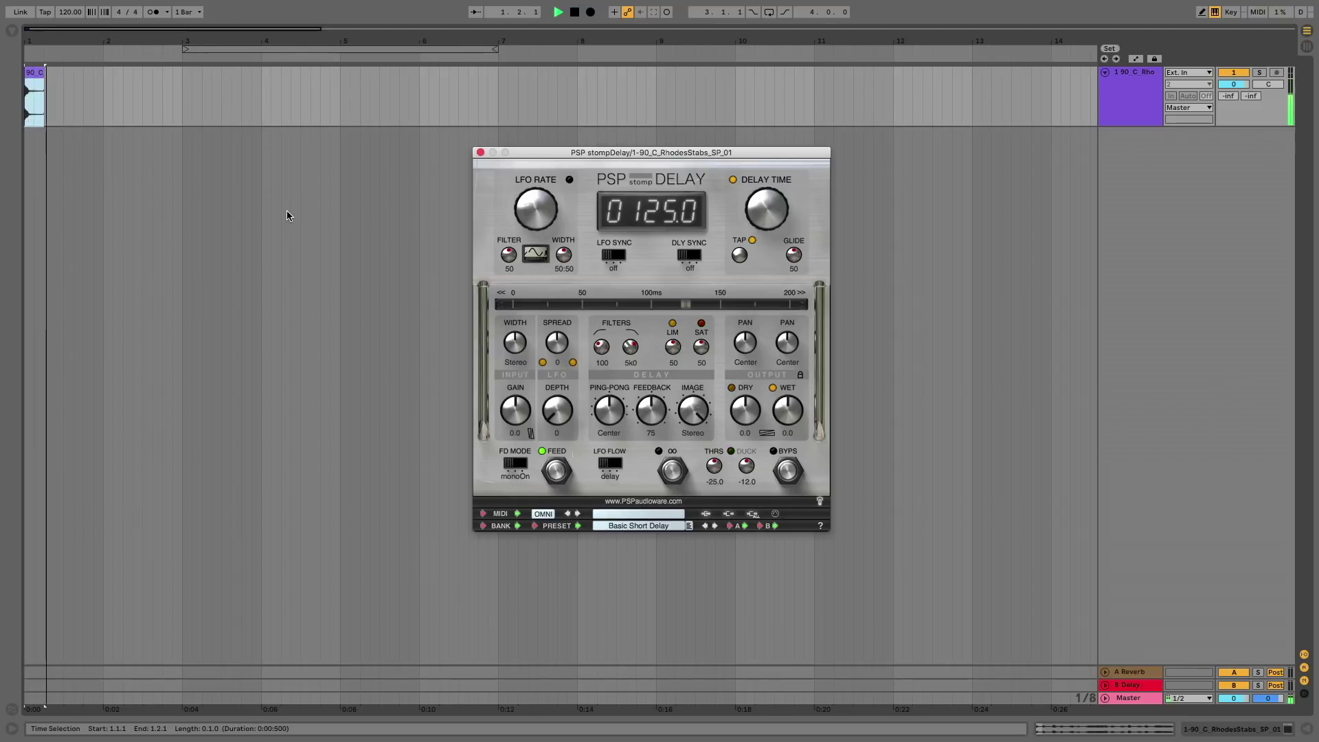
pyautogui.press('space')
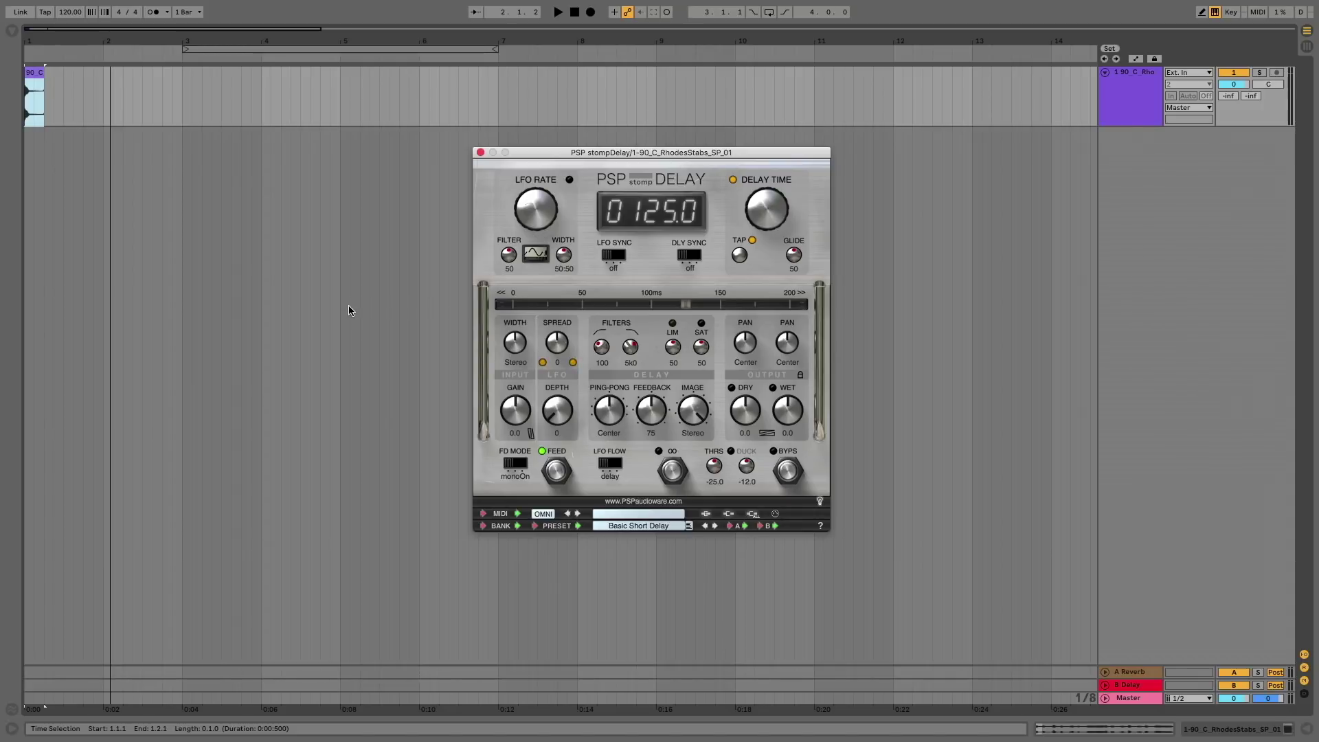
pyautogui.press('space')
pyautogui.click(673, 472)
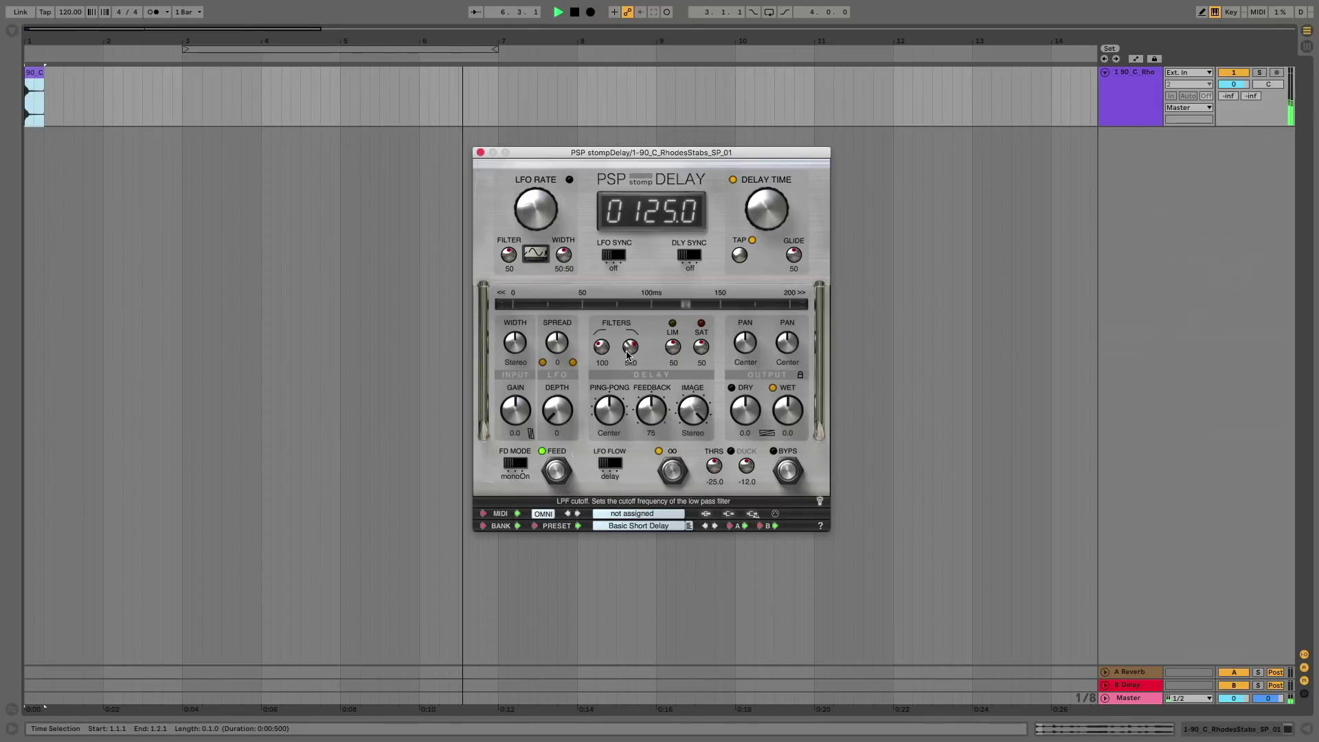
# Step: Raise the delay saturation to 100 and set the delay filters to 75 and 20k
pyautogui.moveTo(704, 356); pyautogui.dragTo(701, 261)
pyautogui.moveTo(630, 347); pyautogui.dragTo(599, 412)
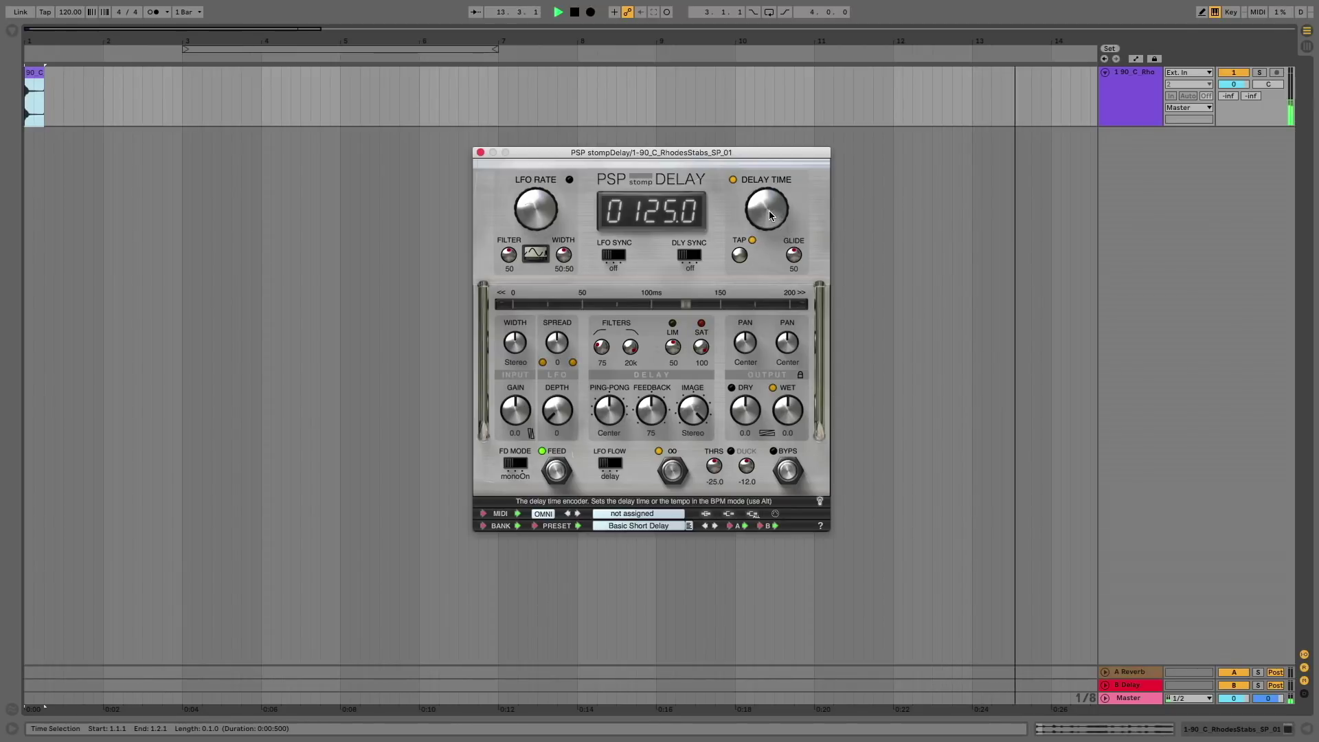
# Step: Sweep the Delay Time and narrow the delay slider's range to 100 ms
pyautogui.moveTo(769, 213)
pyautogui.mouseDown()
pyautogui.moveTo(765, 41)
pyautogui.moveTo(807, 537)
pyautogui.moveTo(765, 193)
pyautogui.mouseUp()
pyautogui.moveTo(777, 379); pyautogui.dragTo(763, 254)
pyautogui.click(502, 294)
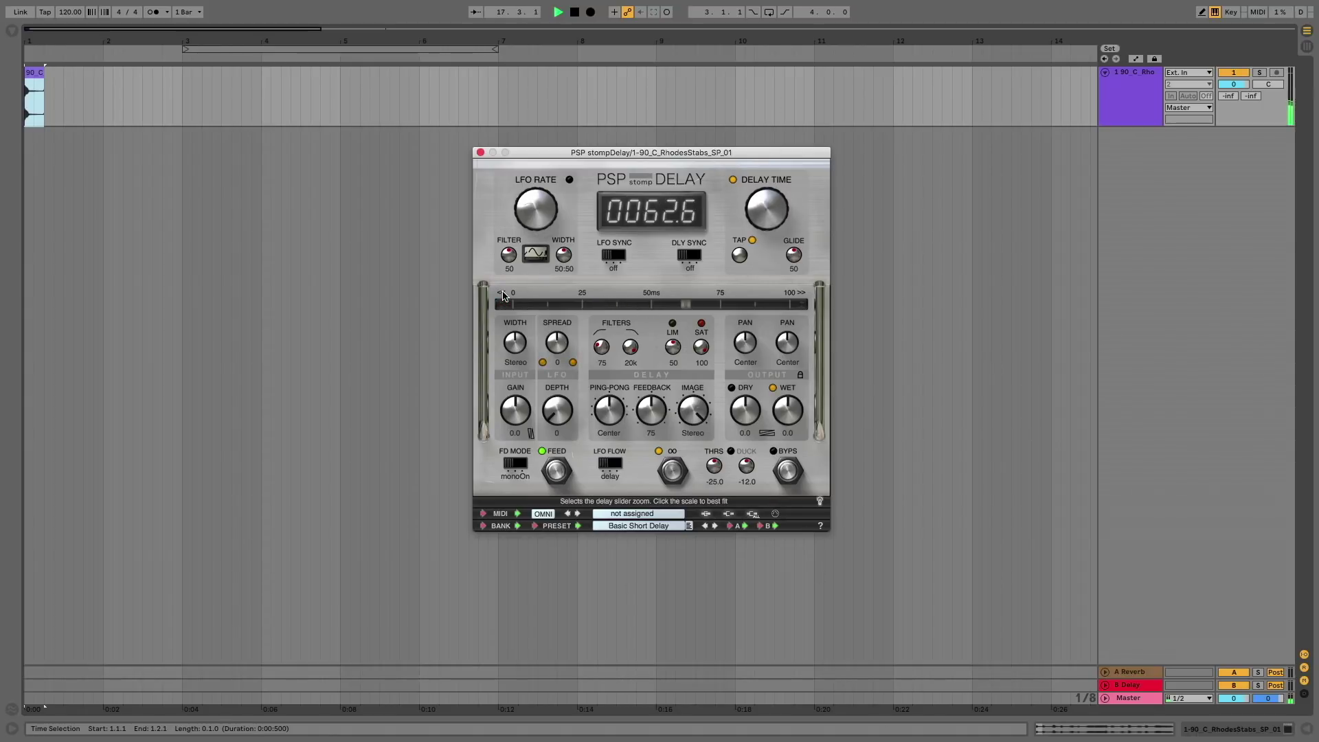
# Step: Widen the delay slider's range, sweep the delay time to 109.0 ms and switch off infinite repeat
pyautogui.moveTo(788, 305)
pyautogui.mouseDown()
pyautogui.moveTo(525, 309)
pyautogui.moveTo(764, 299)
pyautogui.mouseUp()
pyautogui.click(801, 292)
pyautogui.click(801, 292)
pyautogui.moveTo(567, 303); pyautogui.dragTo(664, 309)
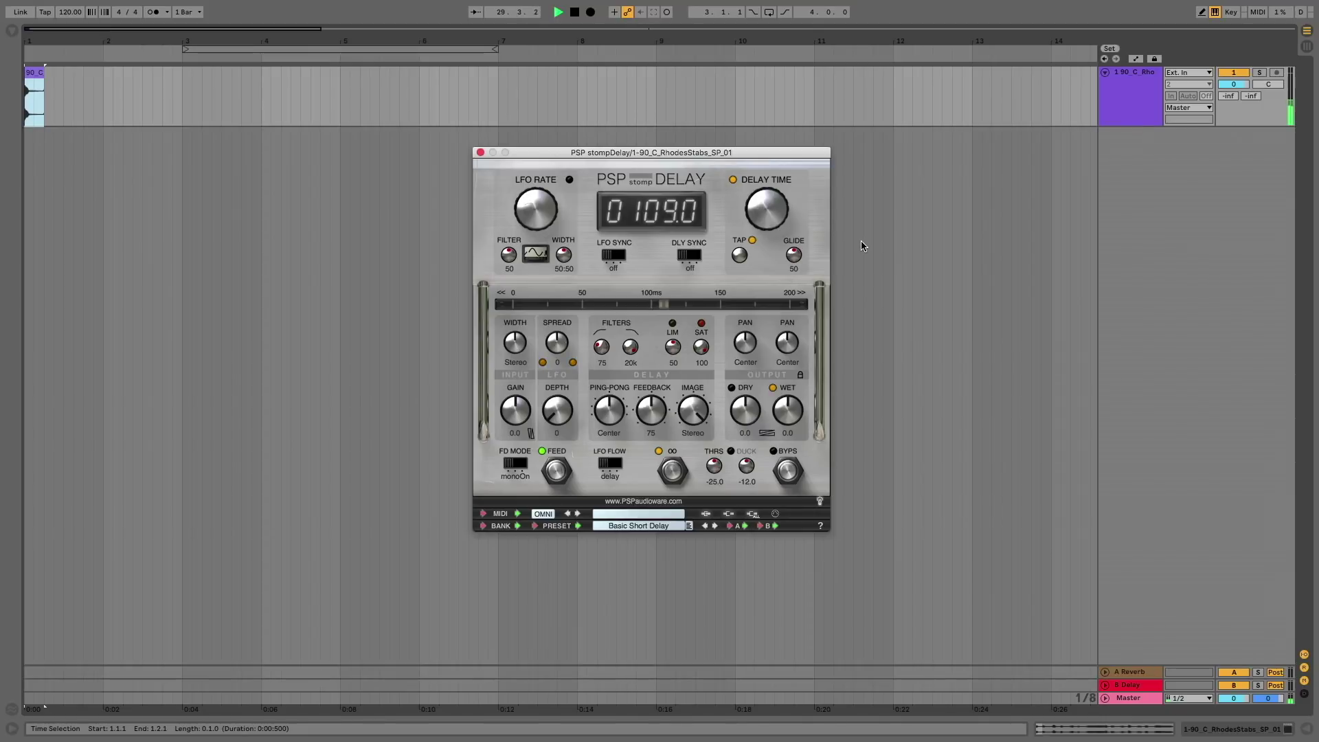
pyautogui.click(668, 472)
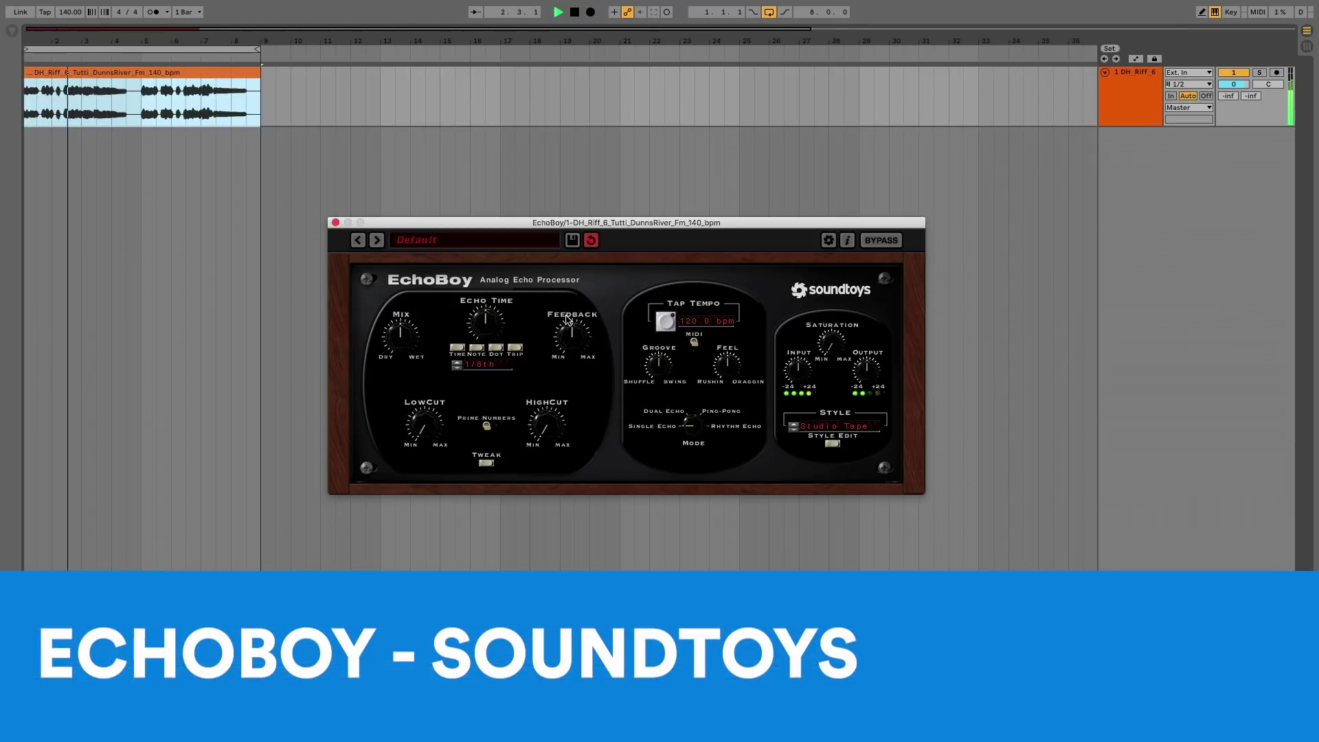
# Step: In EchoBoy, change the echo Style from Studio Tape through Verbed to Splattered while the riff loops
pyautogui.click(794, 427)
pyautogui.click(794, 428)
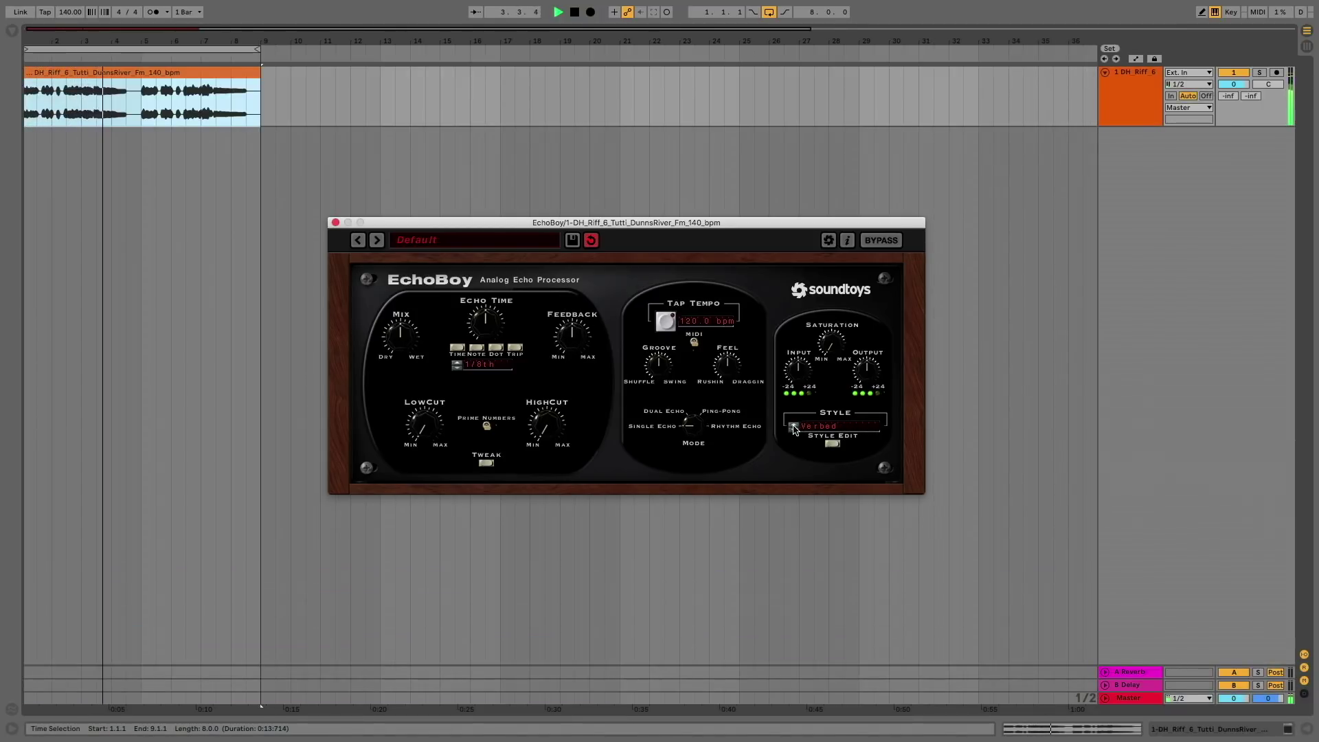
pyautogui.click(794, 427)
# Step: Sweep the Echo Time down and back up, and switch the Mode to Rhythm Echo
pyautogui.moveTo(486, 317); pyautogui.dragTo(510, 391)
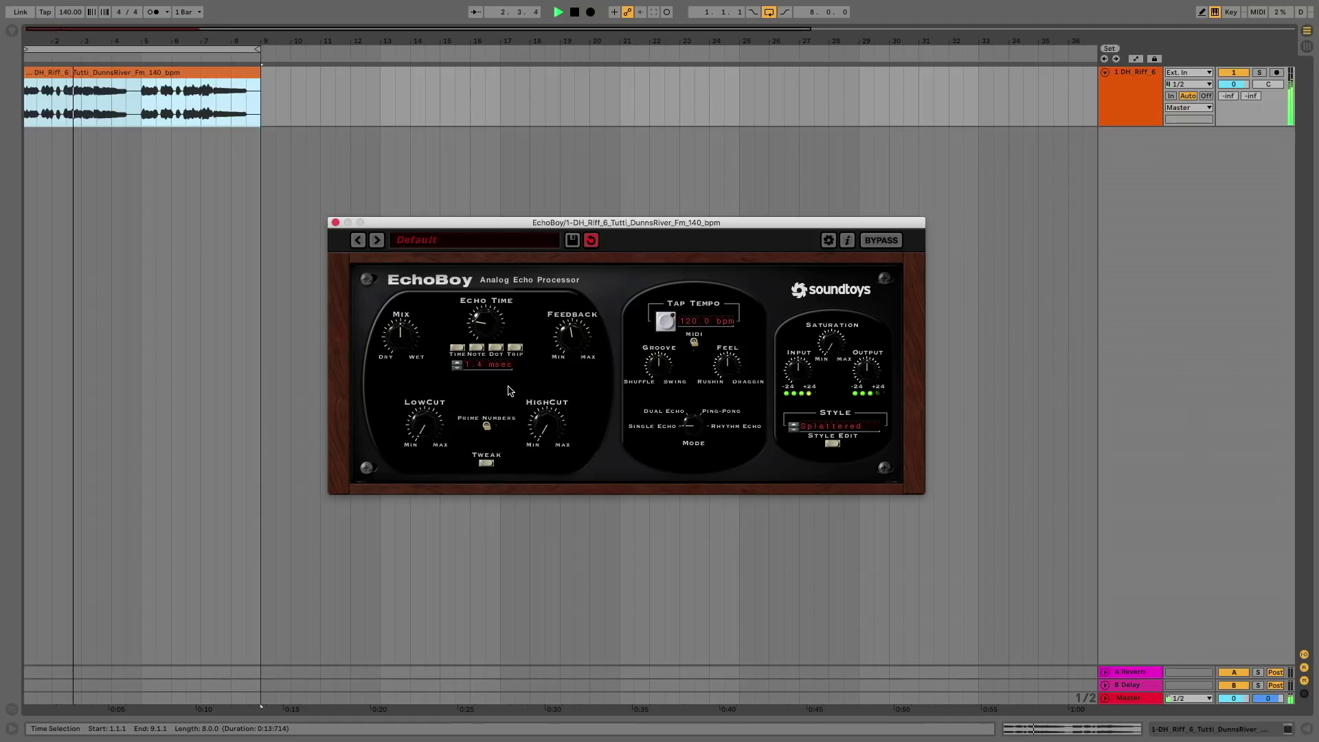
pyautogui.moveTo(510, 390); pyautogui.dragTo(510, 323)
pyautogui.moveTo(690, 419); pyautogui.dragTo(690, 314)
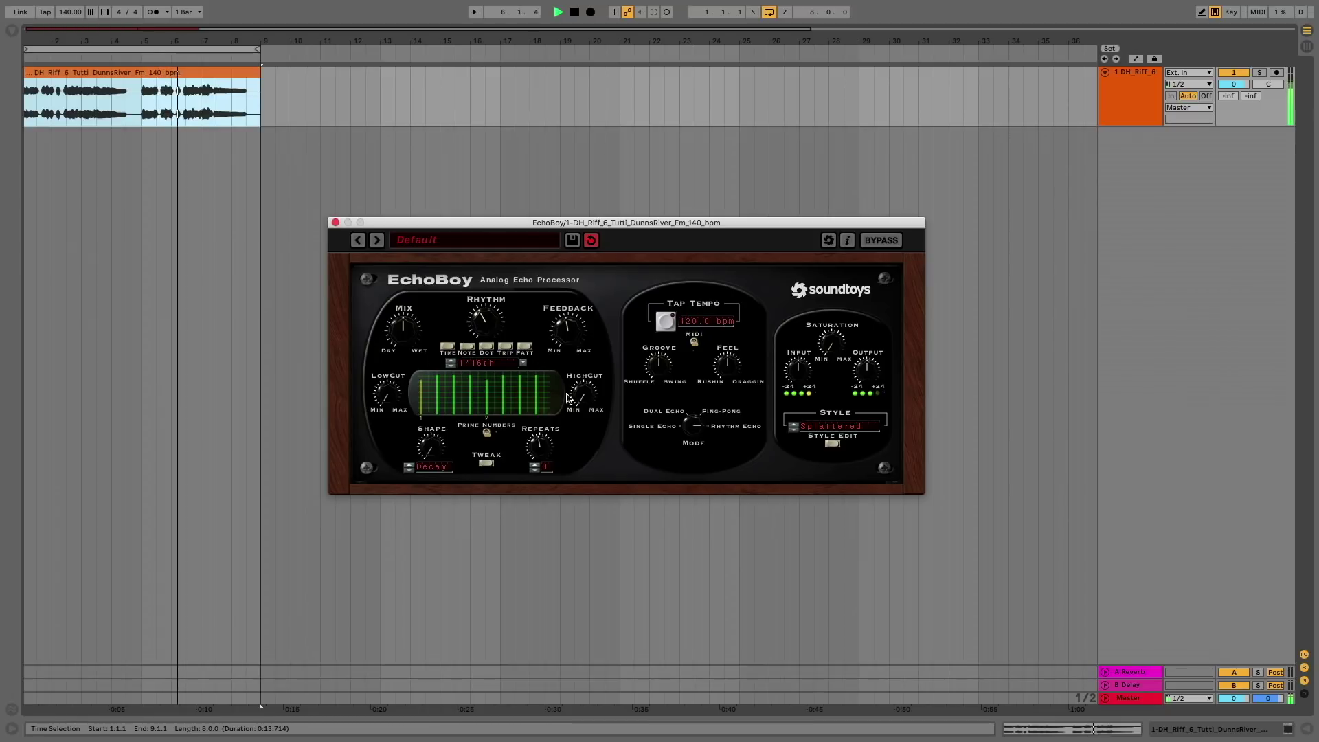
# Step: Adjust the Repeats, edit the early taps in the rhythm display and turn on Prime Numbers
pyautogui.moveTo(547, 451); pyautogui.dragTo(547, 480)
pyautogui.moveTo(453, 401)
pyautogui.mouseDown()
pyautogui.moveTo(479, 401)
pyautogui.moveTo(452, 404)
pyautogui.moveTo(464, 406)
pyautogui.mouseUp()
pyautogui.click(487, 432)
# Step: Adjust the Repeats and raise the Decay Shape and Feedback of the custom rhythm pattern
pyautogui.moveTo(533, 450); pyautogui.dragTo(535, 426)
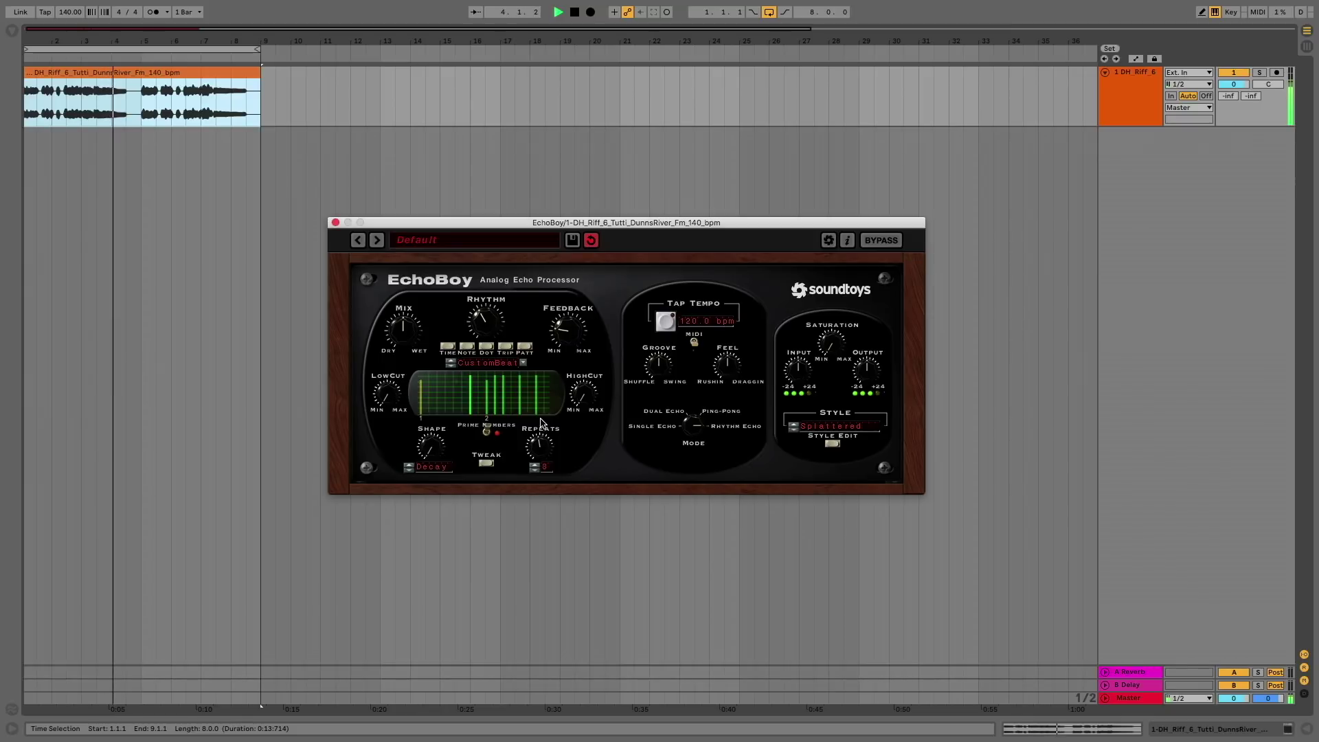
pyautogui.moveTo(437, 444); pyautogui.dragTo(437, 419)
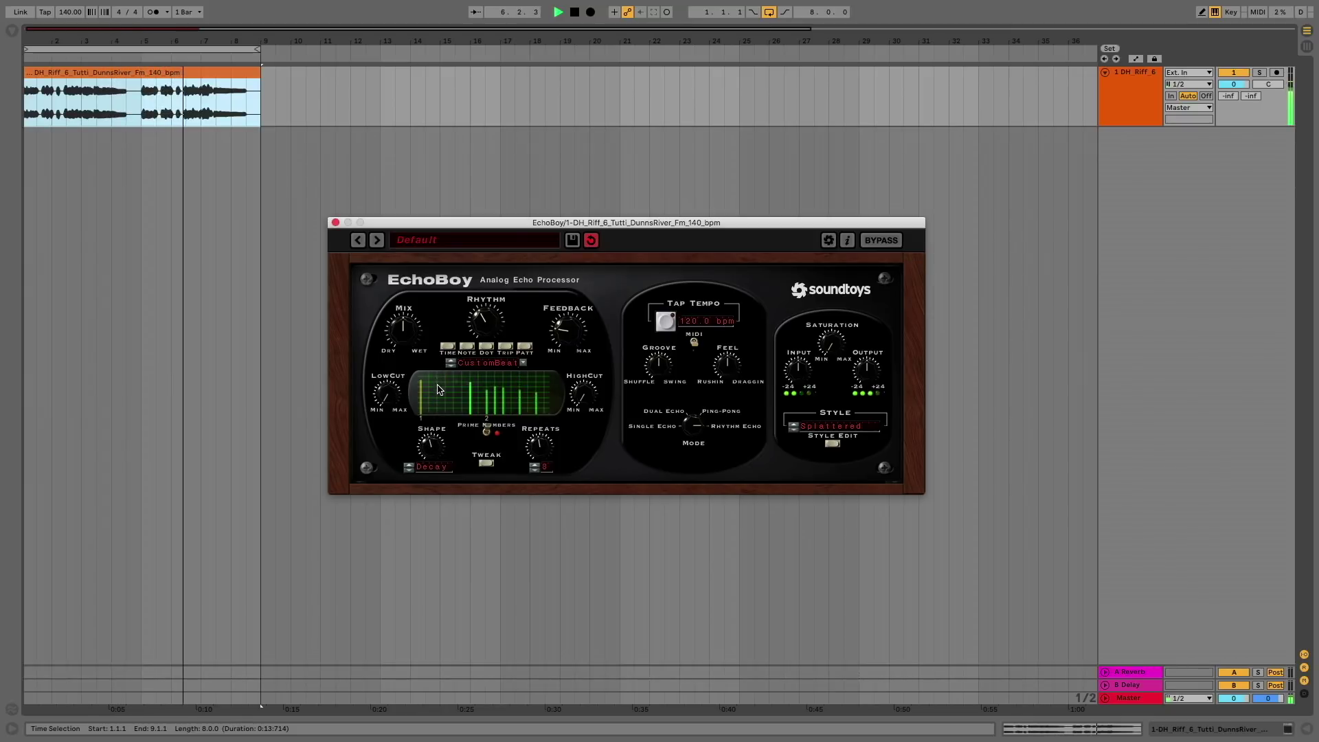
pyautogui.moveTo(567, 328); pyautogui.dragTo(564, 307)
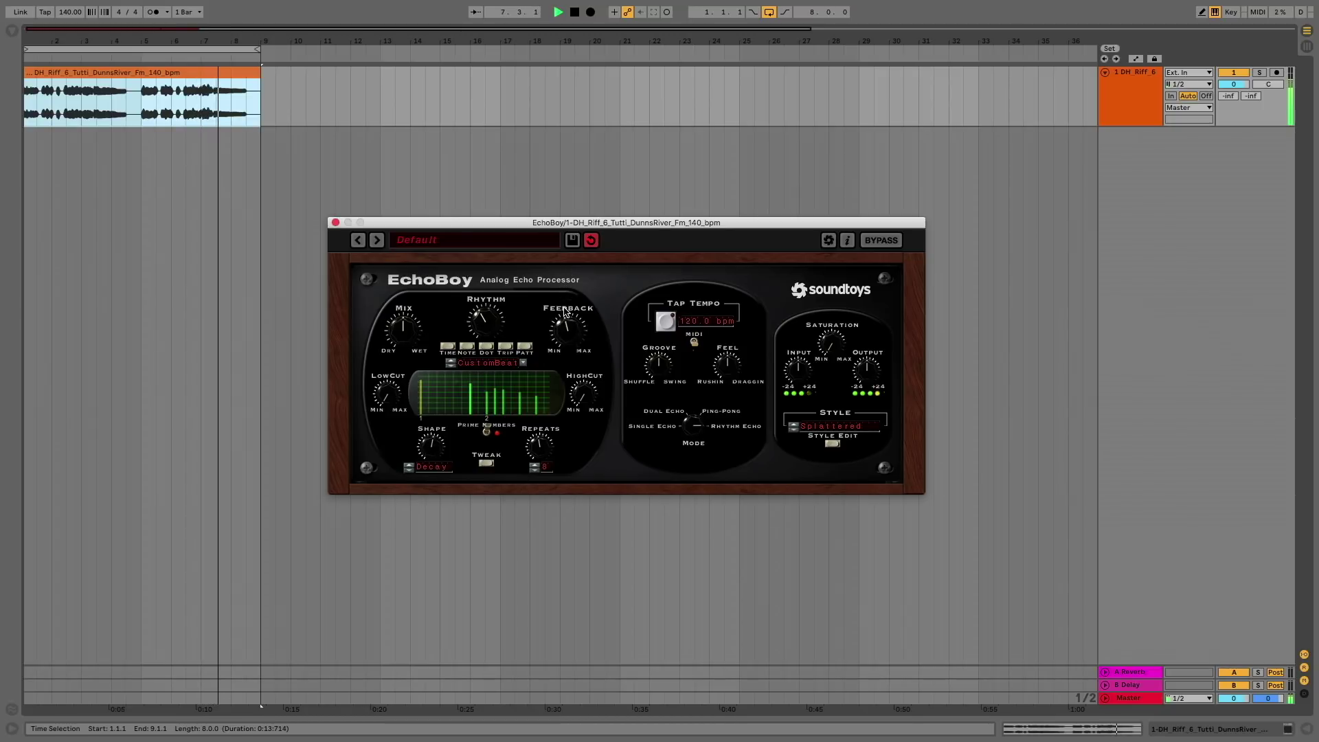
# Step: Step the echo Style through Diffused and Queeked to Distorted, and adjust the Feedback
pyautogui.click(794, 428)
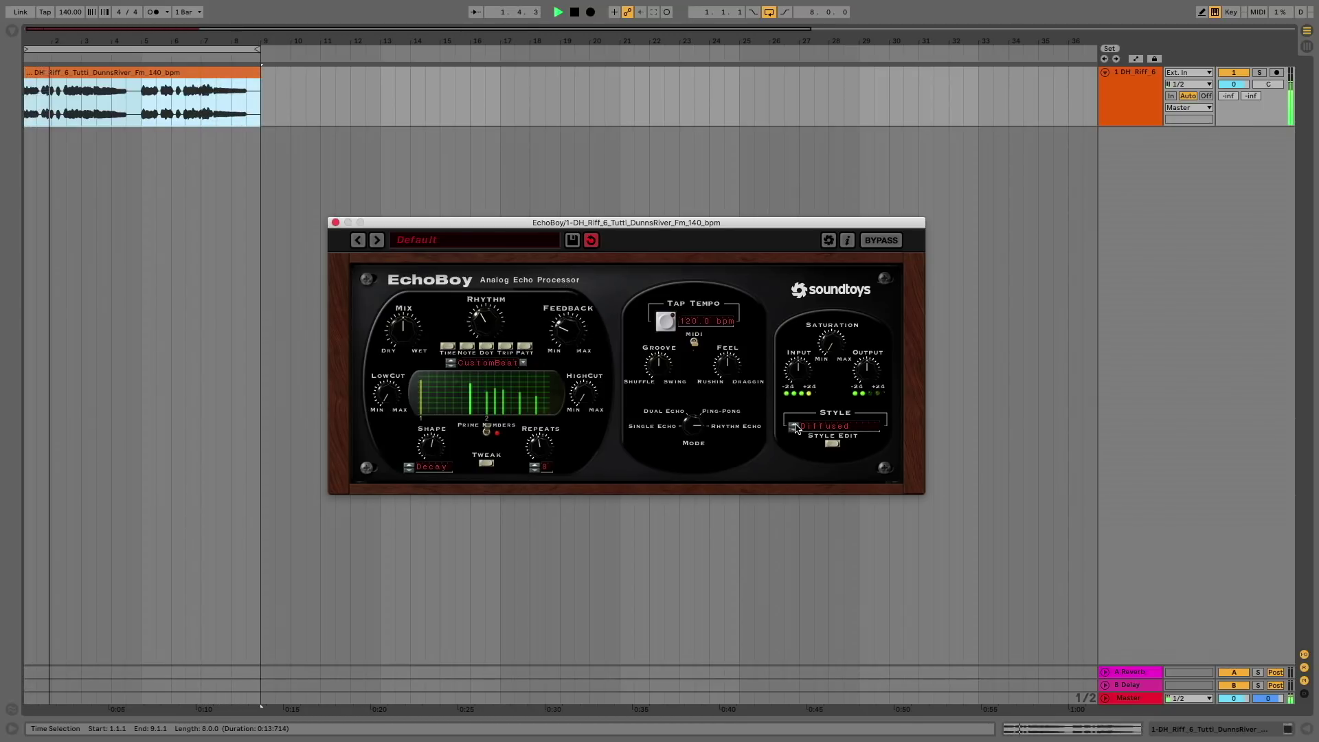
pyautogui.click(795, 427)
pyautogui.click(795, 428)
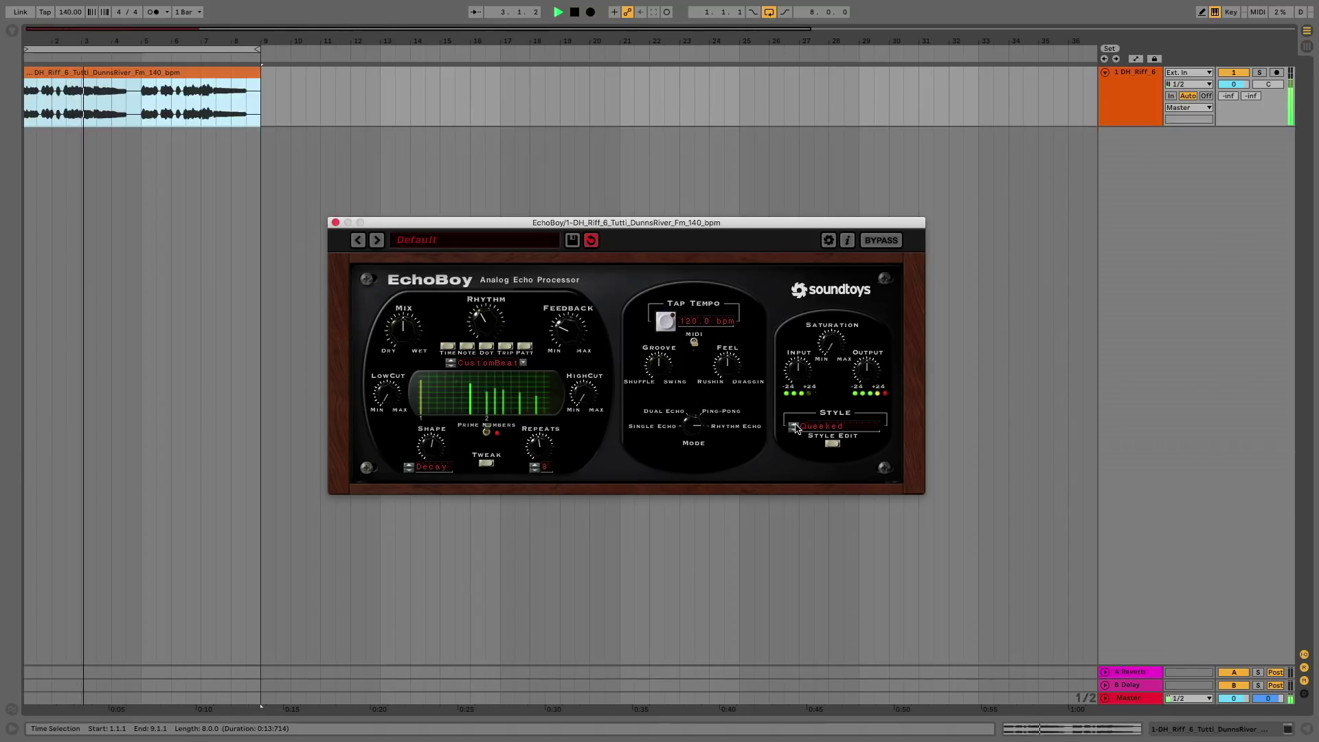
pyautogui.click(795, 427)
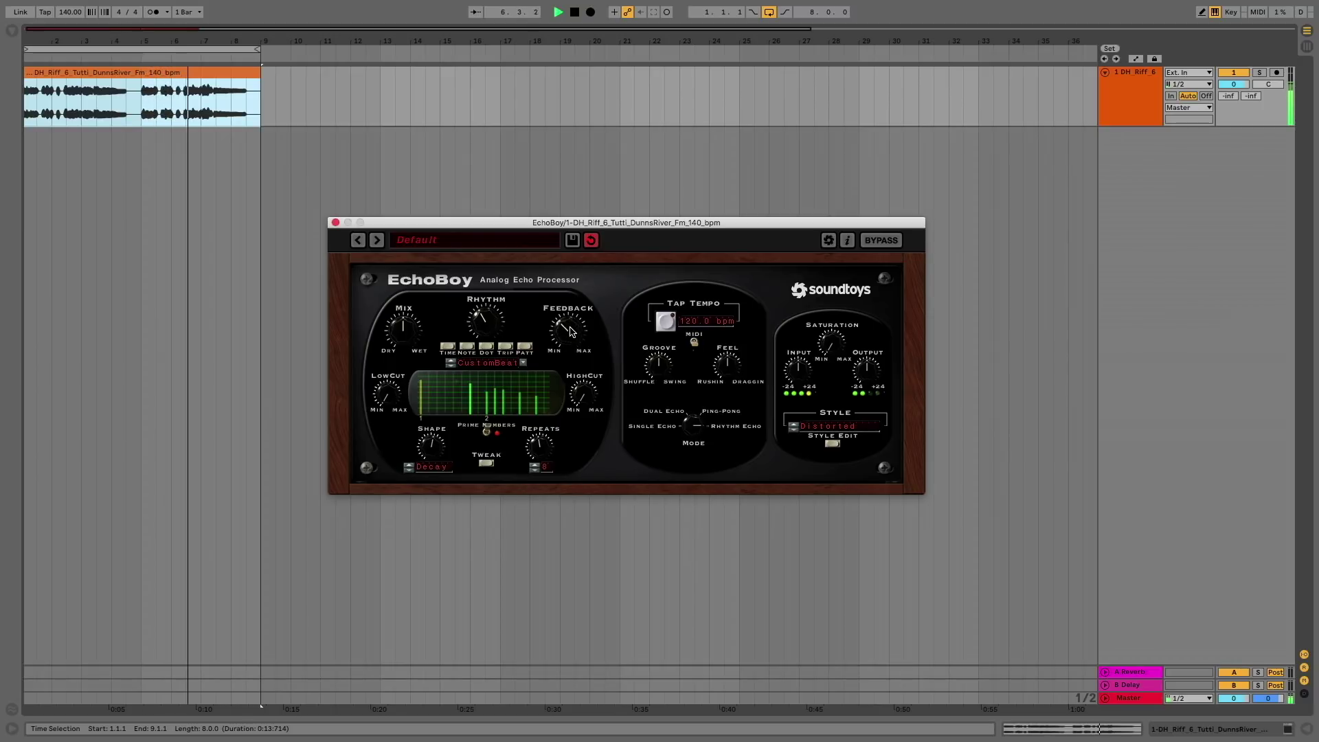
pyautogui.moveTo(570, 322)
pyautogui.mouseDown()
pyautogui.moveTo(573, 349)
pyautogui.moveTo(574, 327)
pyautogui.mouseUp()
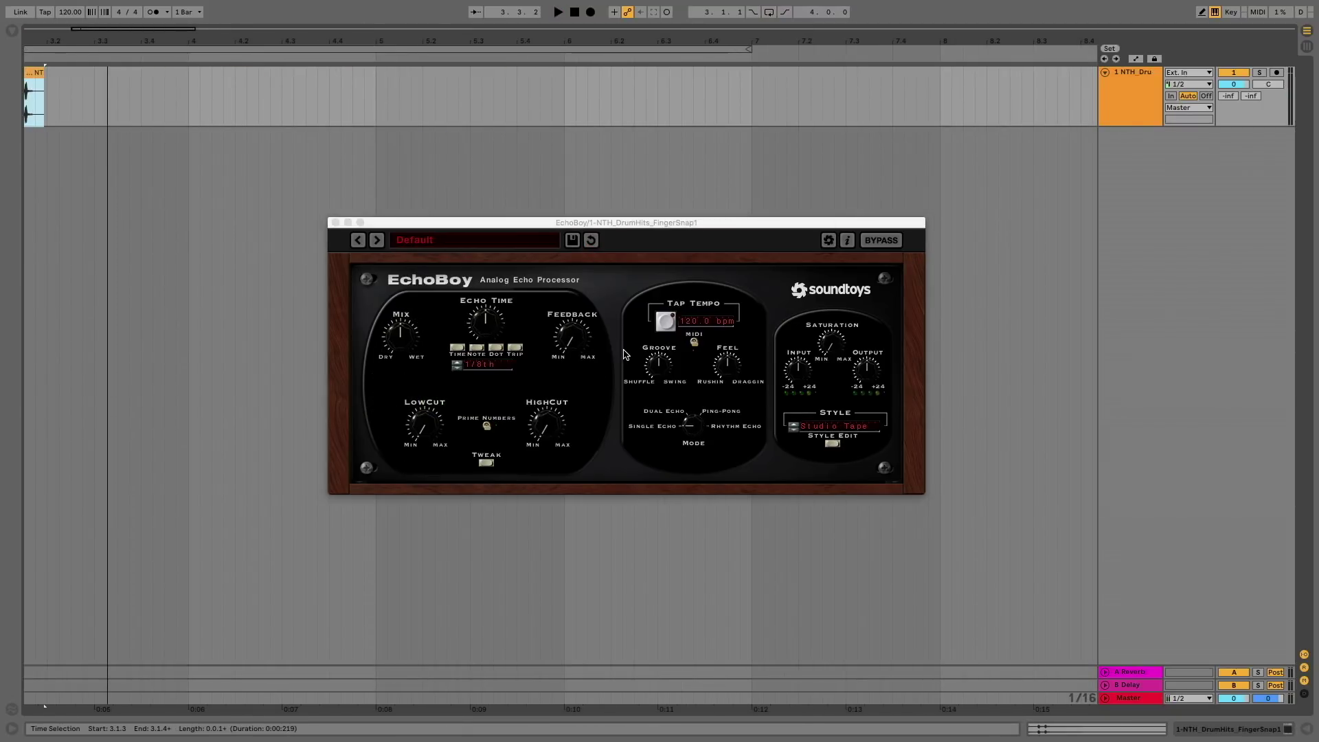
# Step: Set EchoBoy on the finger snap track to Rhythm Echo mode and audition the clip
pyautogui.moveTo(688, 424); pyautogui.dragTo(691, 345)
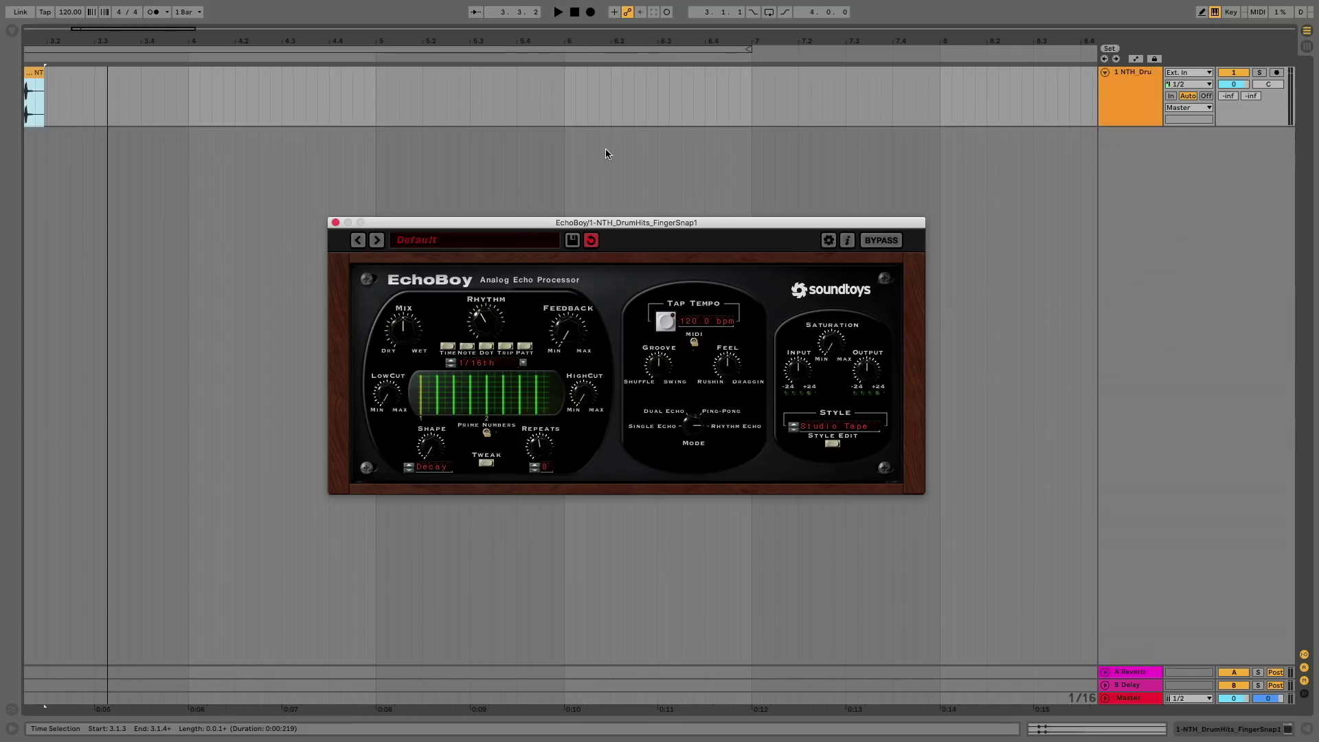
pyautogui.press('space')
pyautogui.press('space')
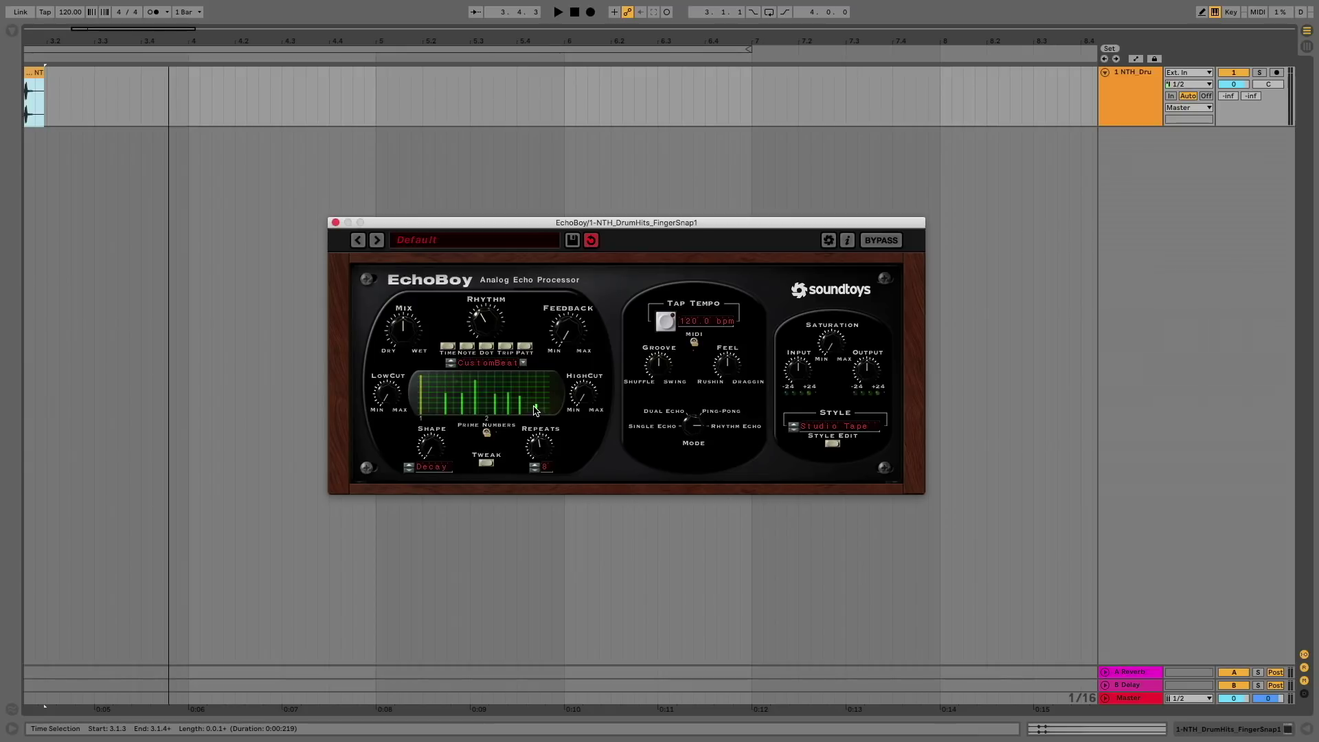
# Step: Play the finger snap through the custom beat pattern while raising the Feedback and returning it to minimum
pyautogui.press('space')
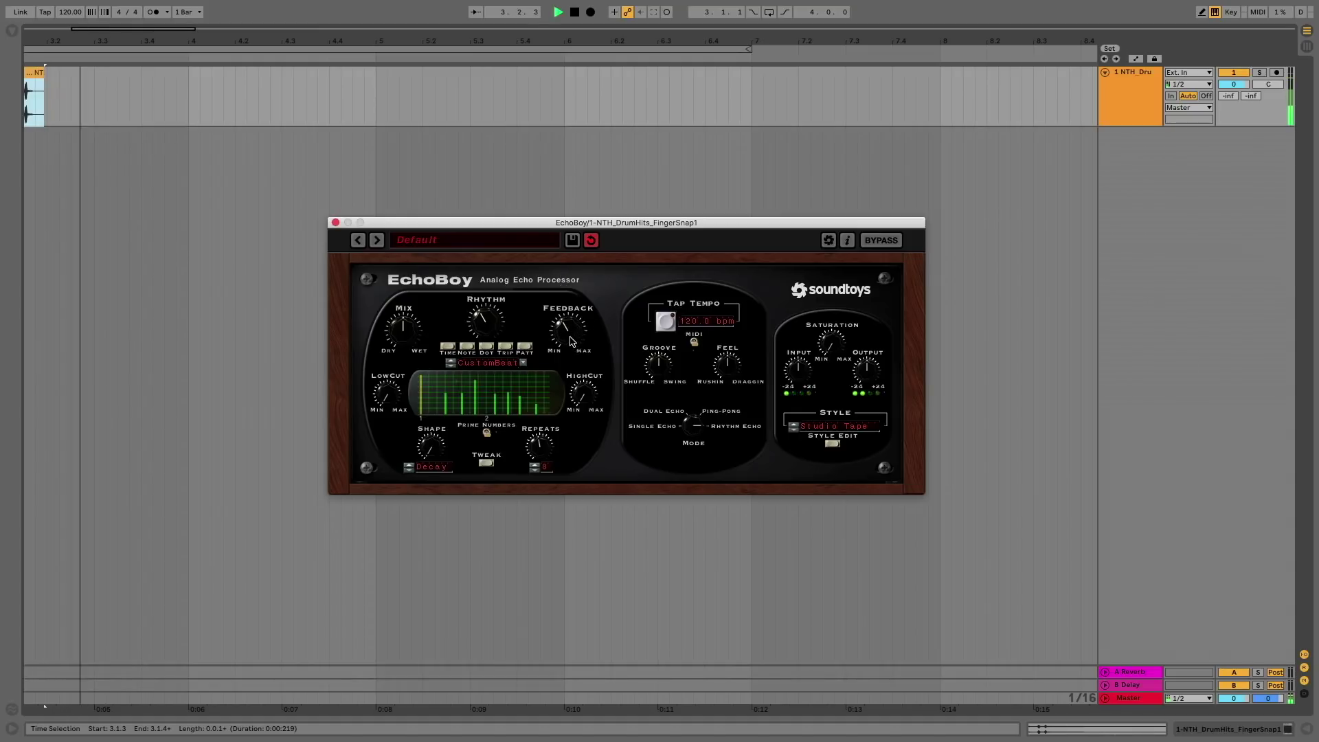
pyautogui.moveTo(570, 314); pyautogui.dragTo(569, 354)
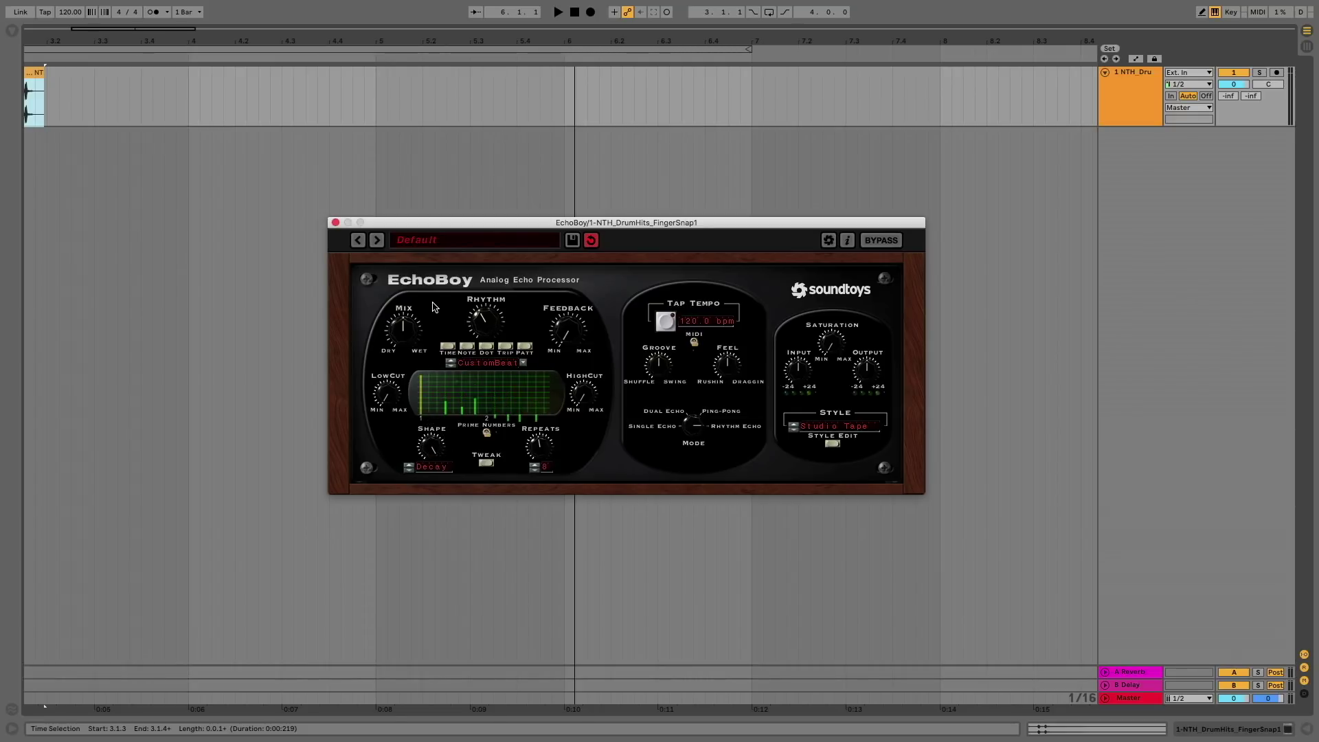
# Step: Audition the custom beat with the Decay shape and again with the Nonlin shape
pyautogui.press('space')
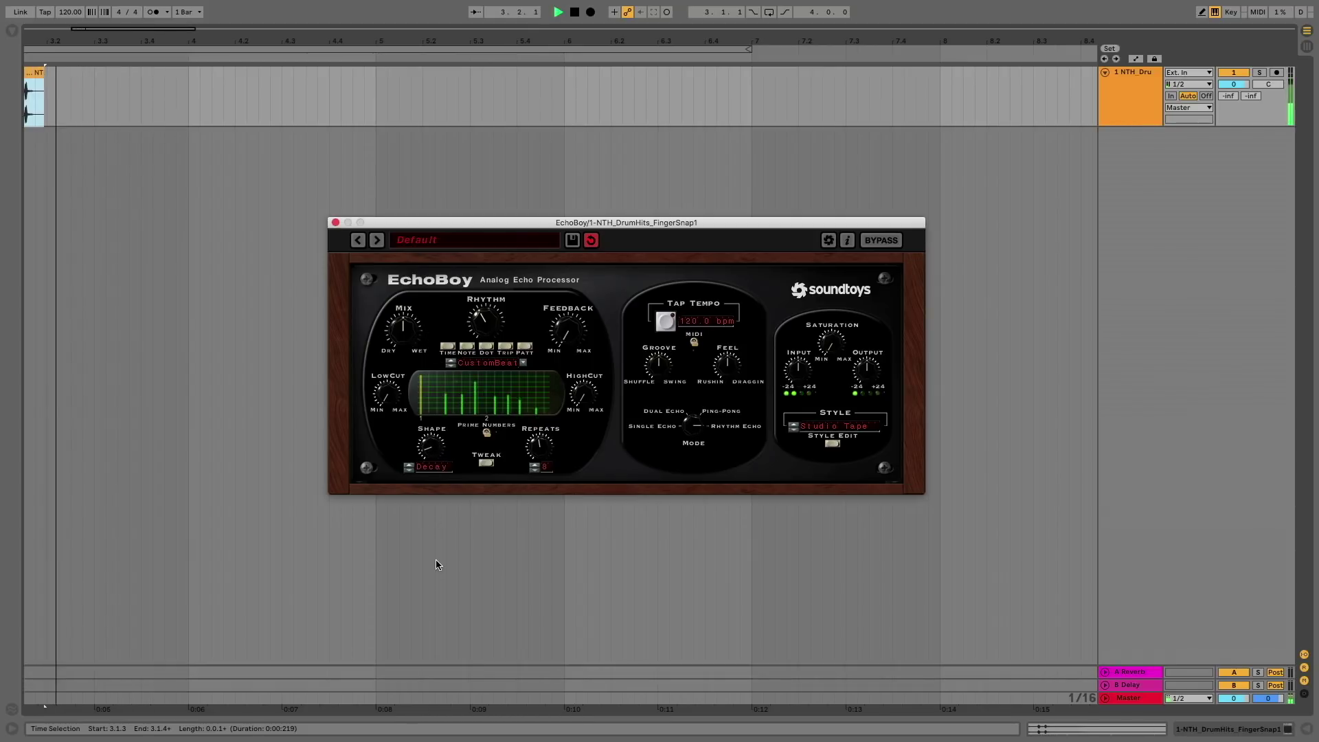
pyautogui.press('space')
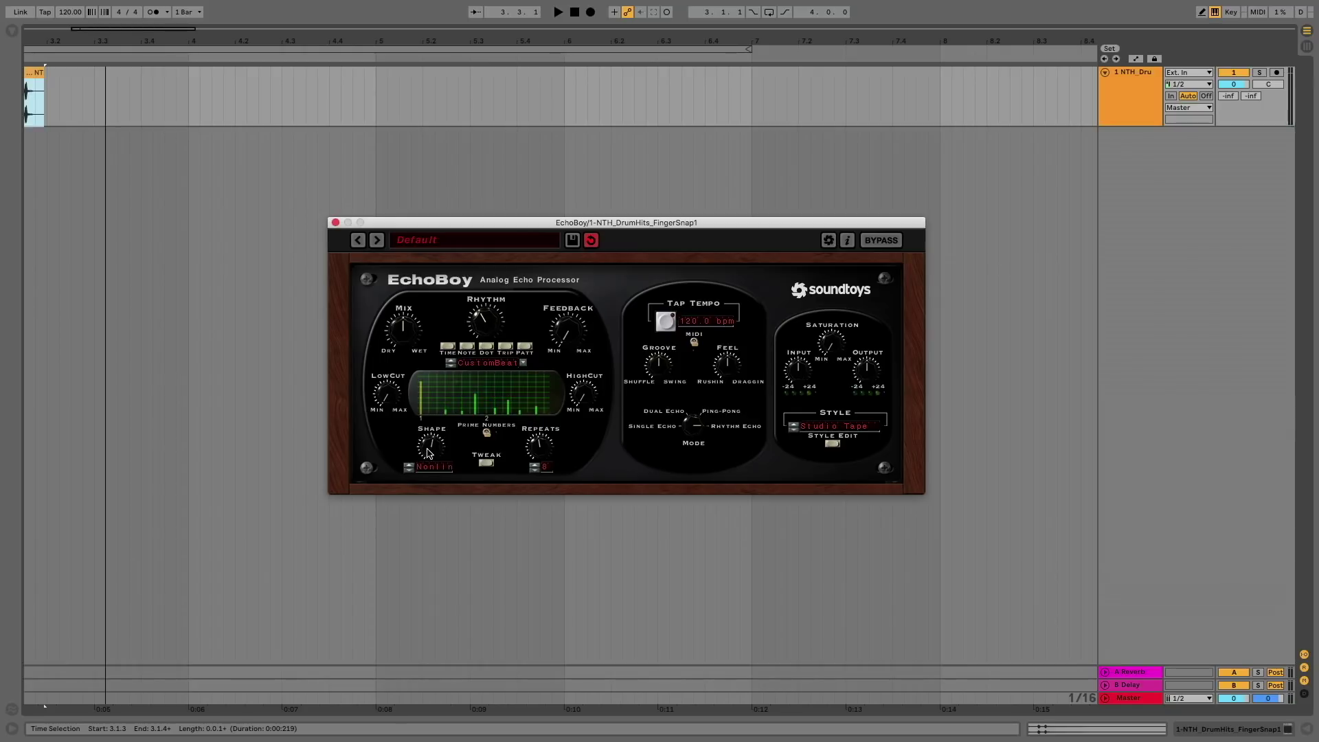
pyautogui.press('space')
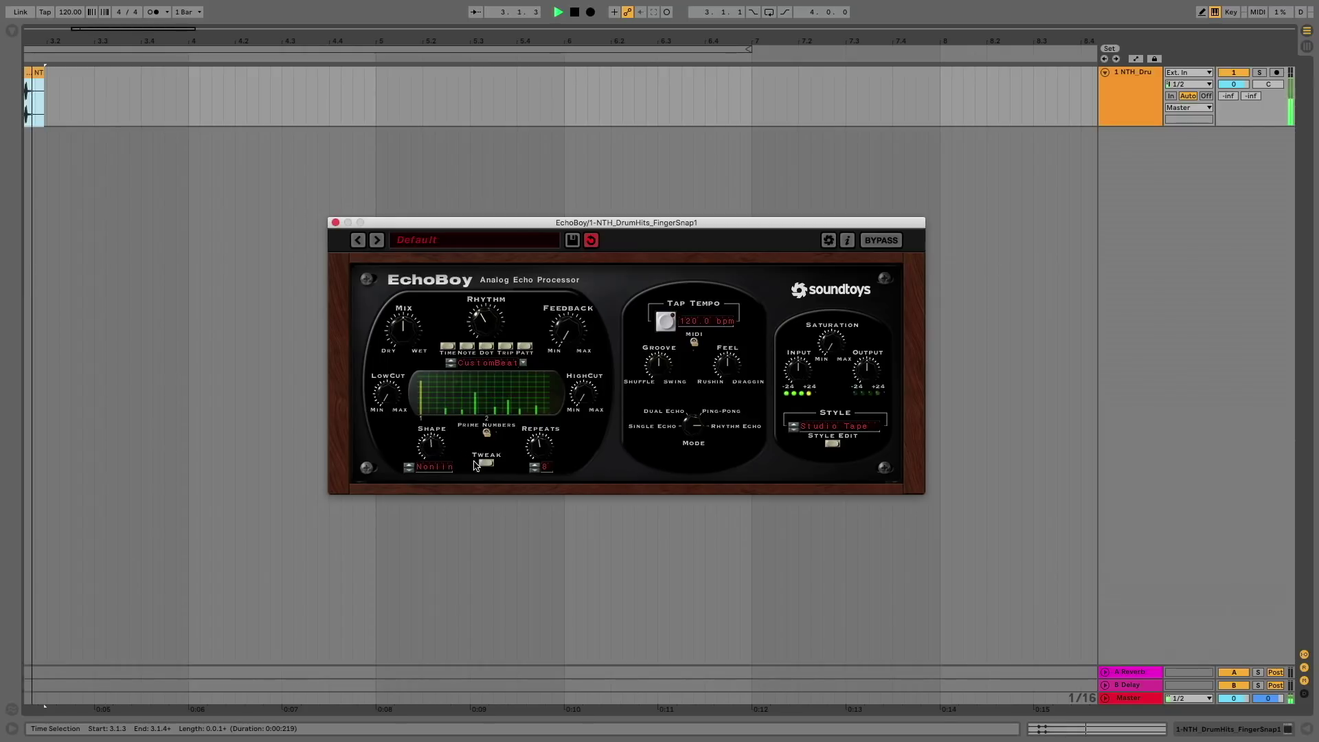
# Step: Open the Tweak controls, switch the rhythm to Time and audition different Warp amounts
pyautogui.click(486, 463)
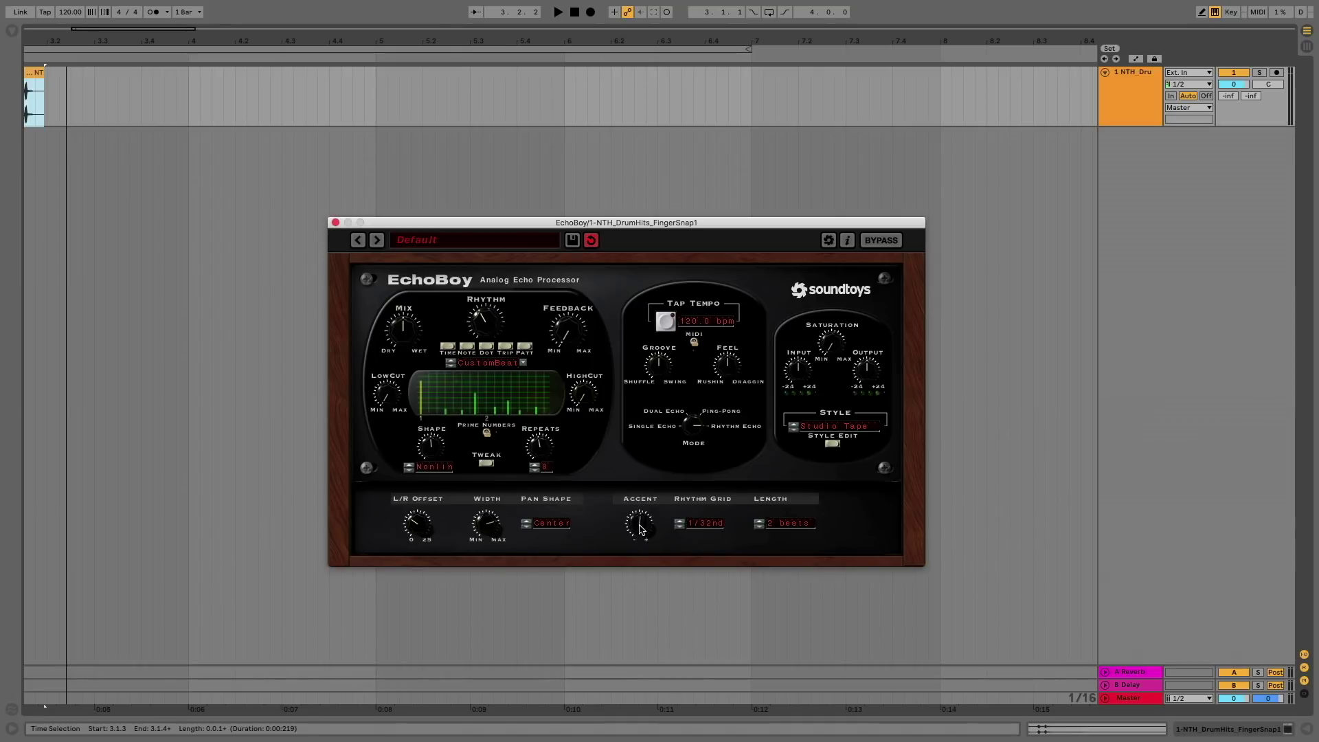
pyautogui.click(449, 351)
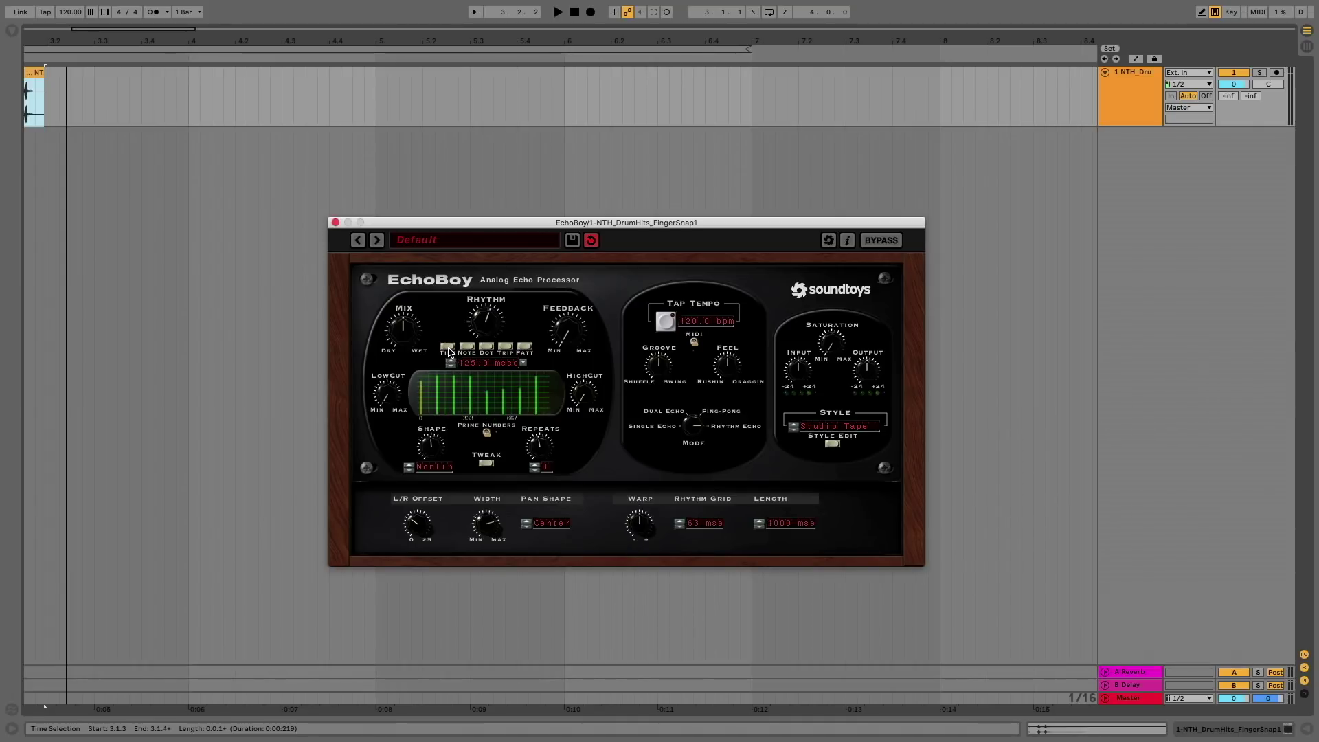
pyautogui.moveTo(644, 526)
pyautogui.mouseDown()
pyautogui.moveTo(642, 550)
pyautogui.moveTo(639, 506)
pyautogui.mouseUp()
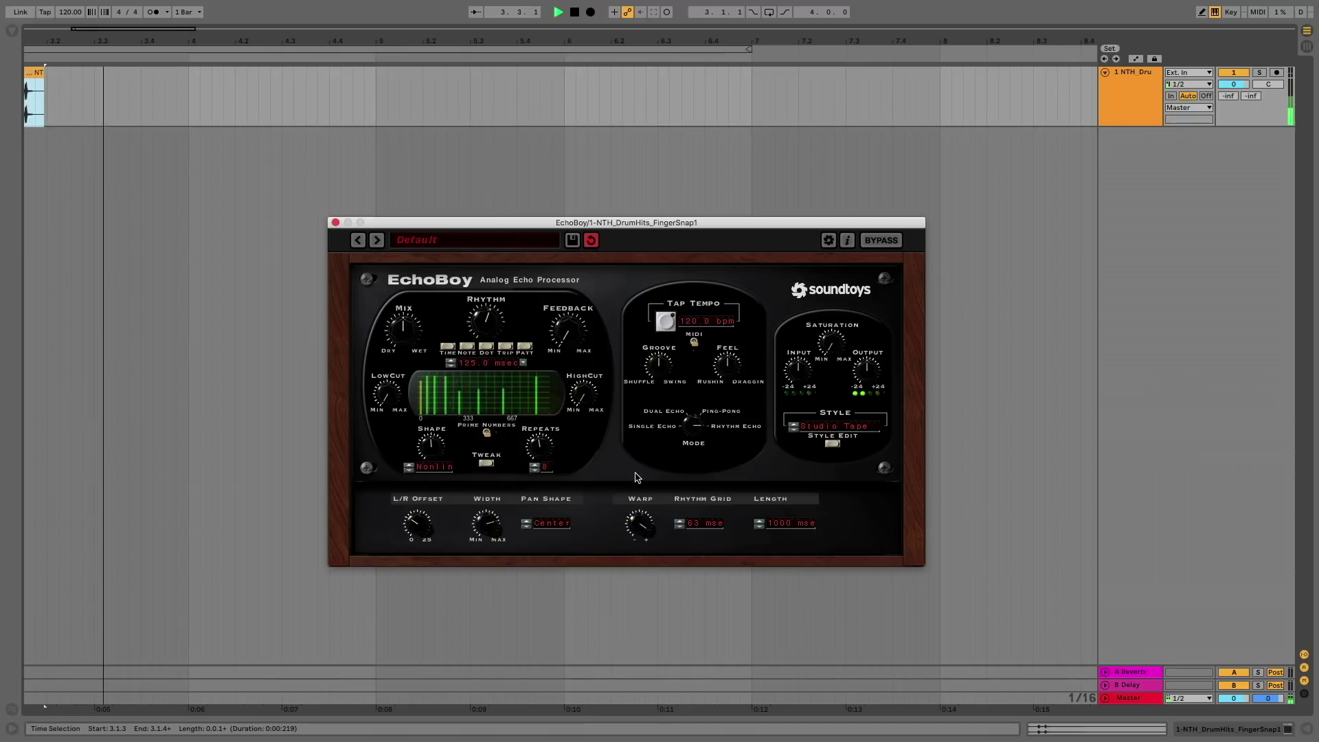
pyautogui.moveTo(639, 520); pyautogui.dragTo(635, 477)
pyautogui.press('space')
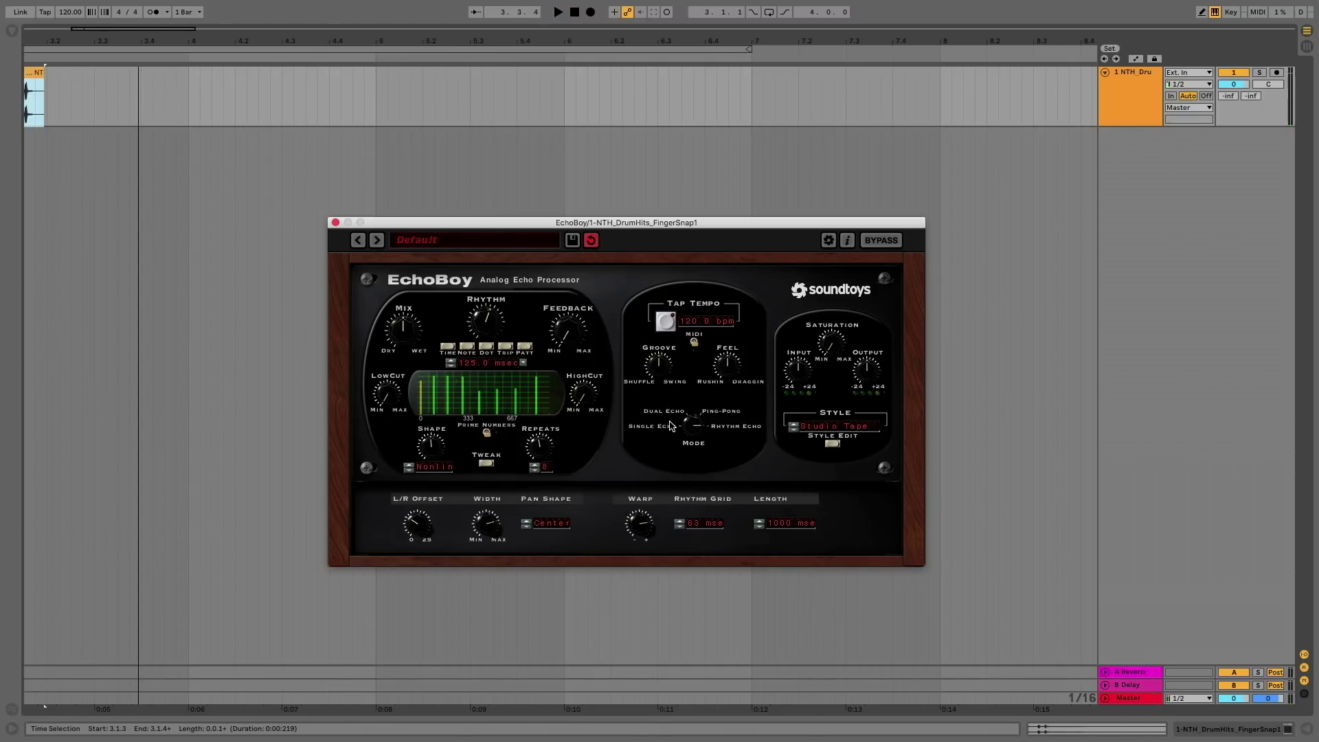
# Step: Open the Style Edit controls and audition the finger snap while switching the Style through Queeked and Ambient to Verbed
pyautogui.click(831, 445)
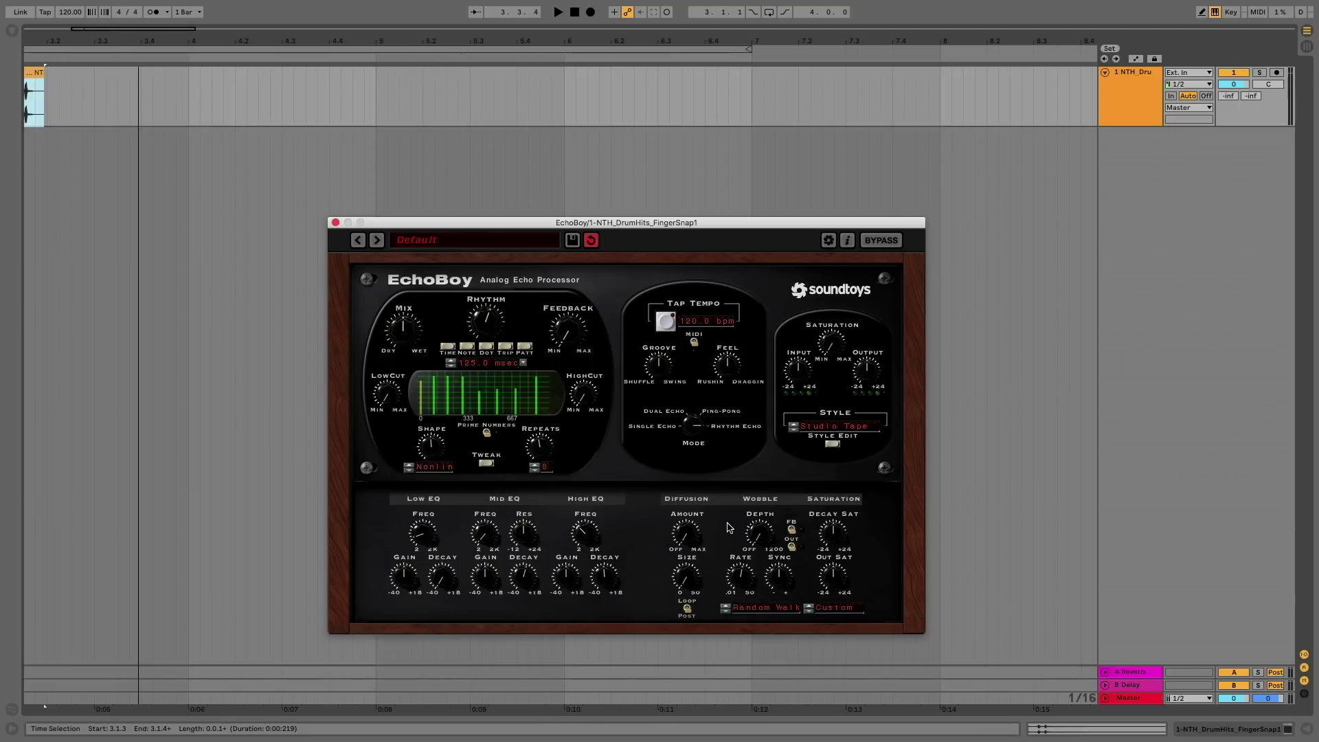
pyautogui.press('space')
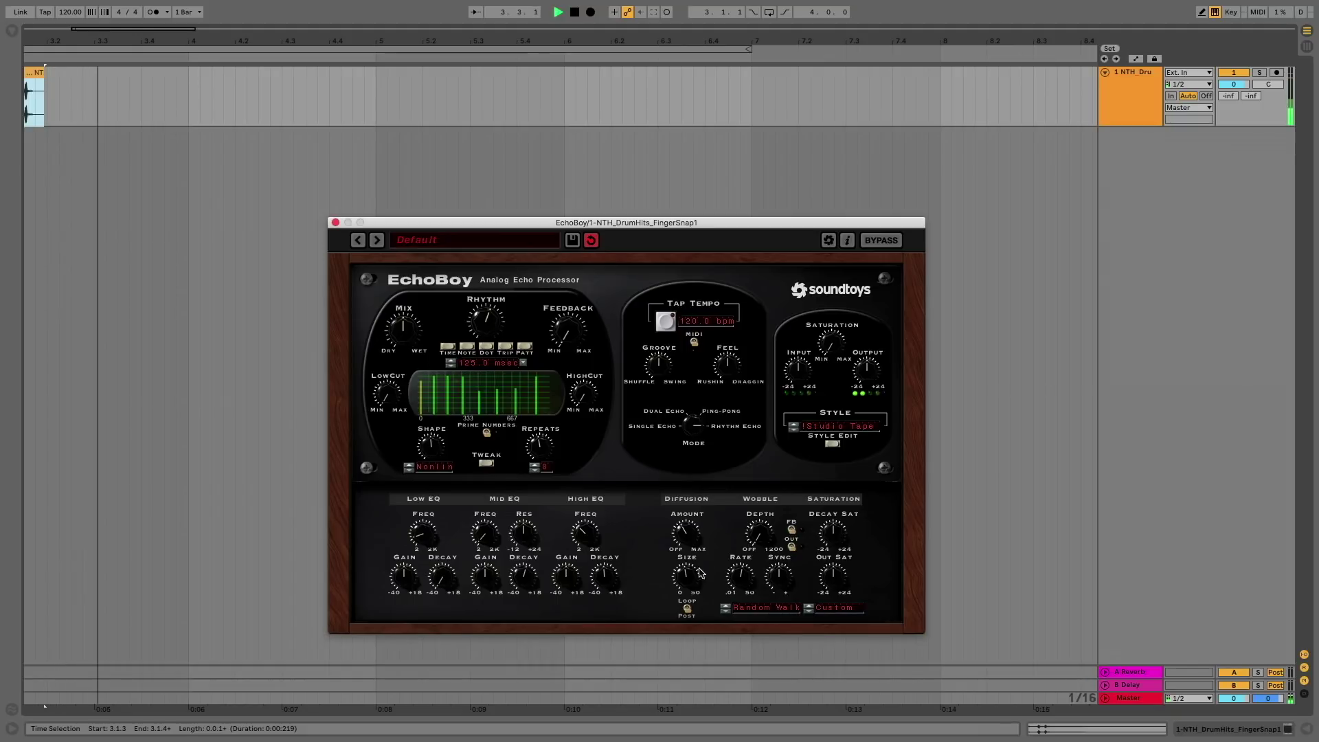
pyautogui.click(795, 428)
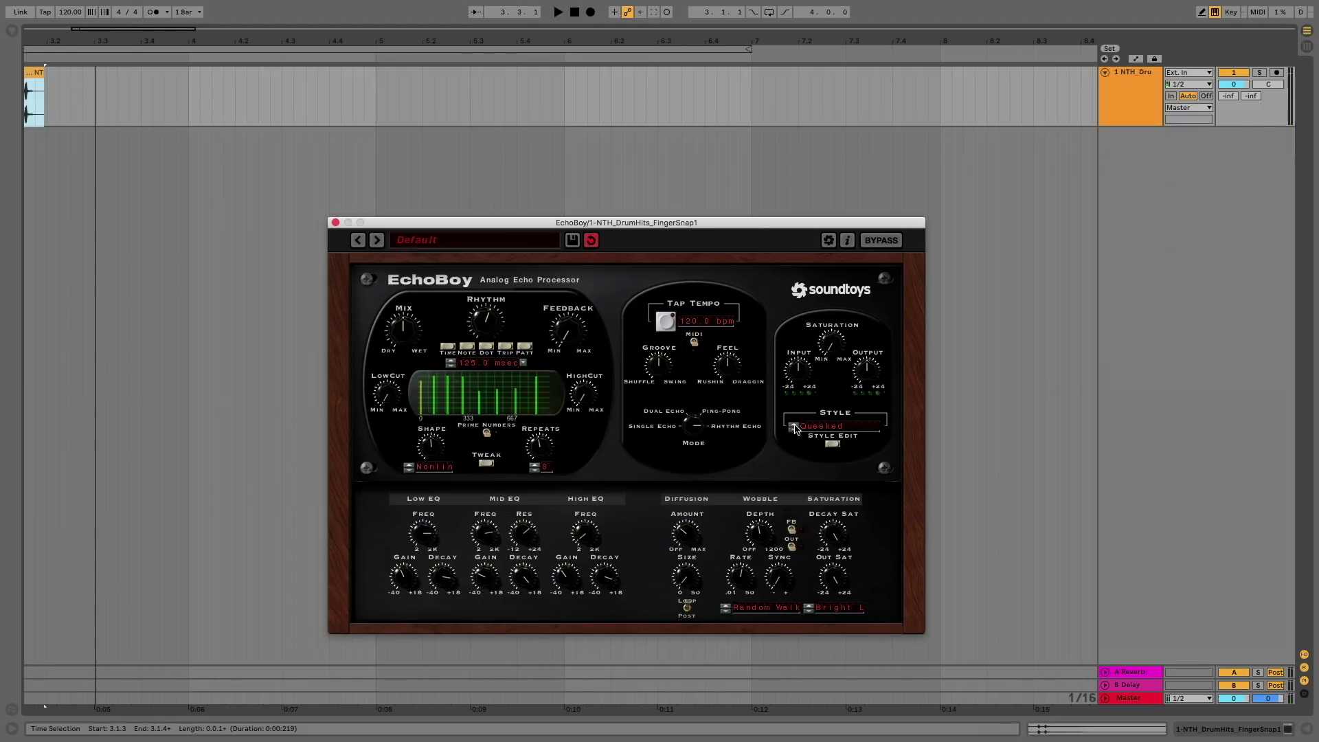
pyautogui.press('space')
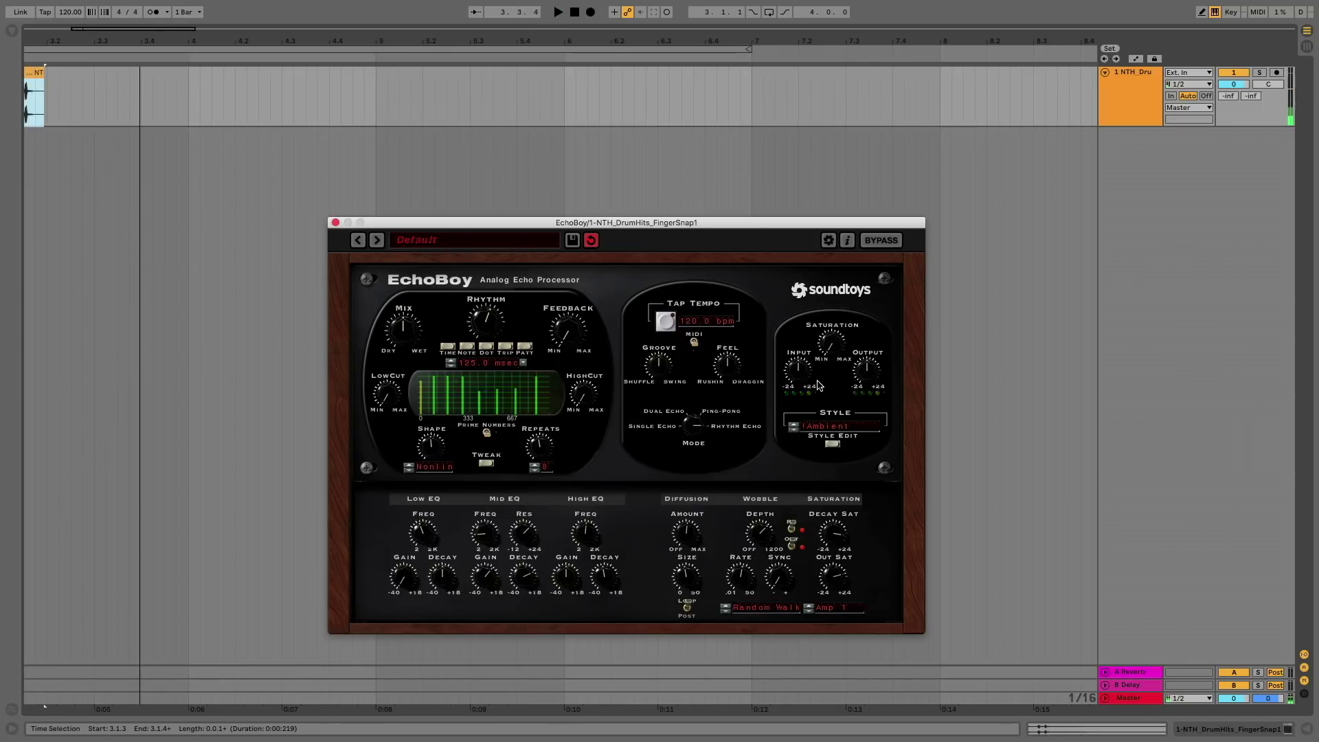
pyautogui.click(794, 425)
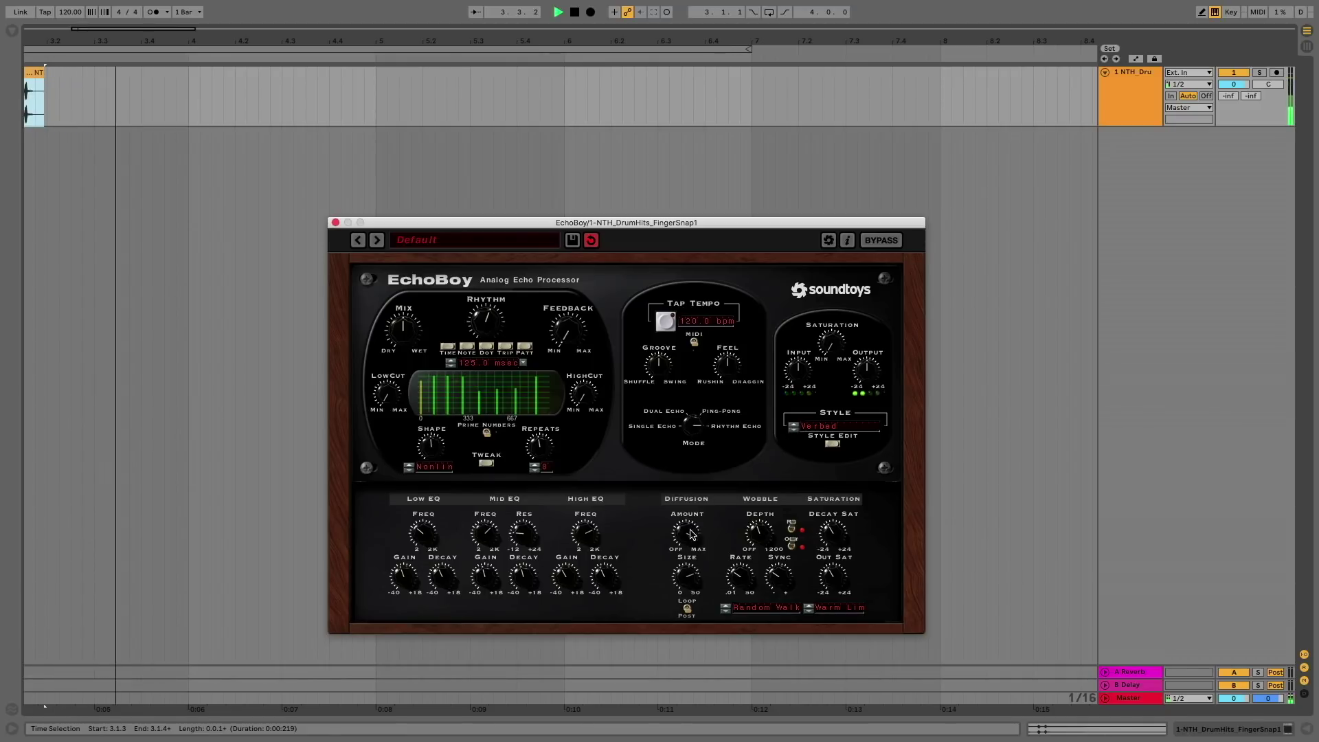
# Step: Raise the number of Repeats, set the Rhythm time to 91.0 msec and audition the echoes
pyautogui.moveTo(548, 441); pyautogui.dragTo(543, 435)
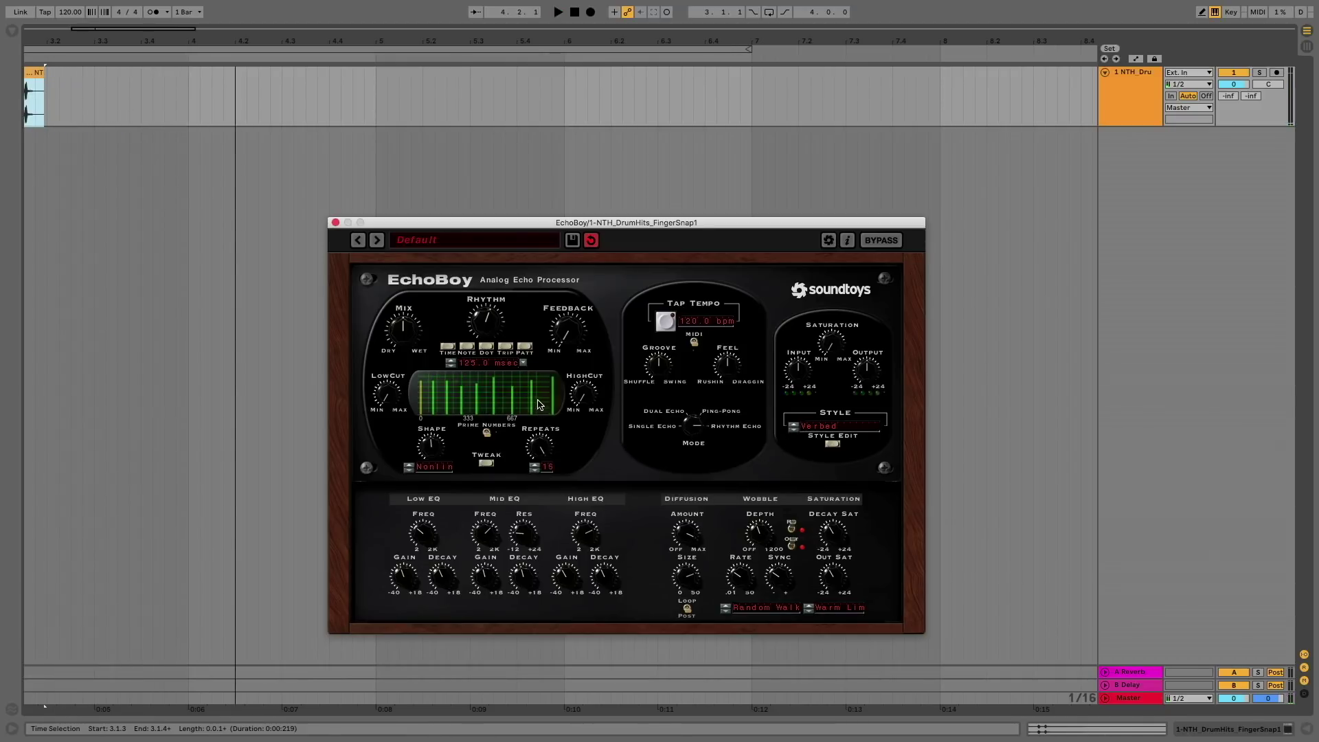
pyautogui.moveTo(485, 320); pyautogui.dragTo(485, 325)
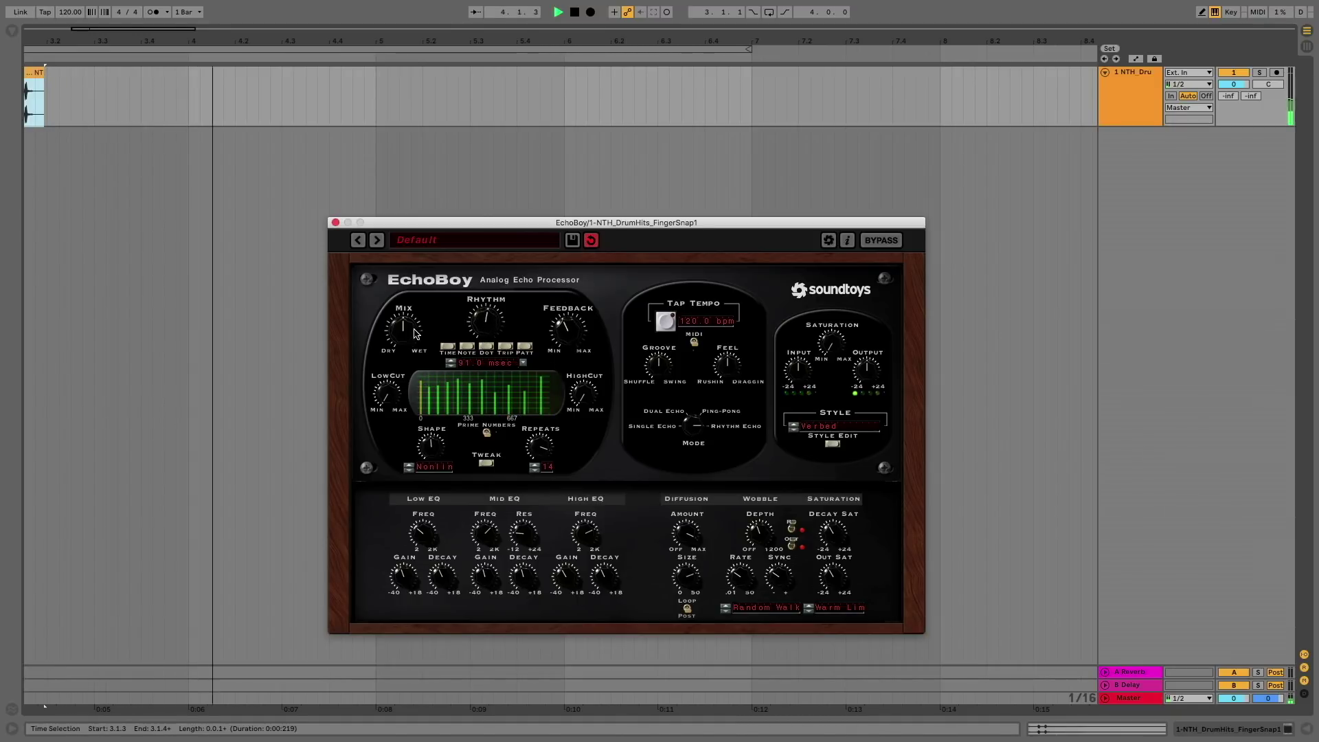
pyautogui.press('space')
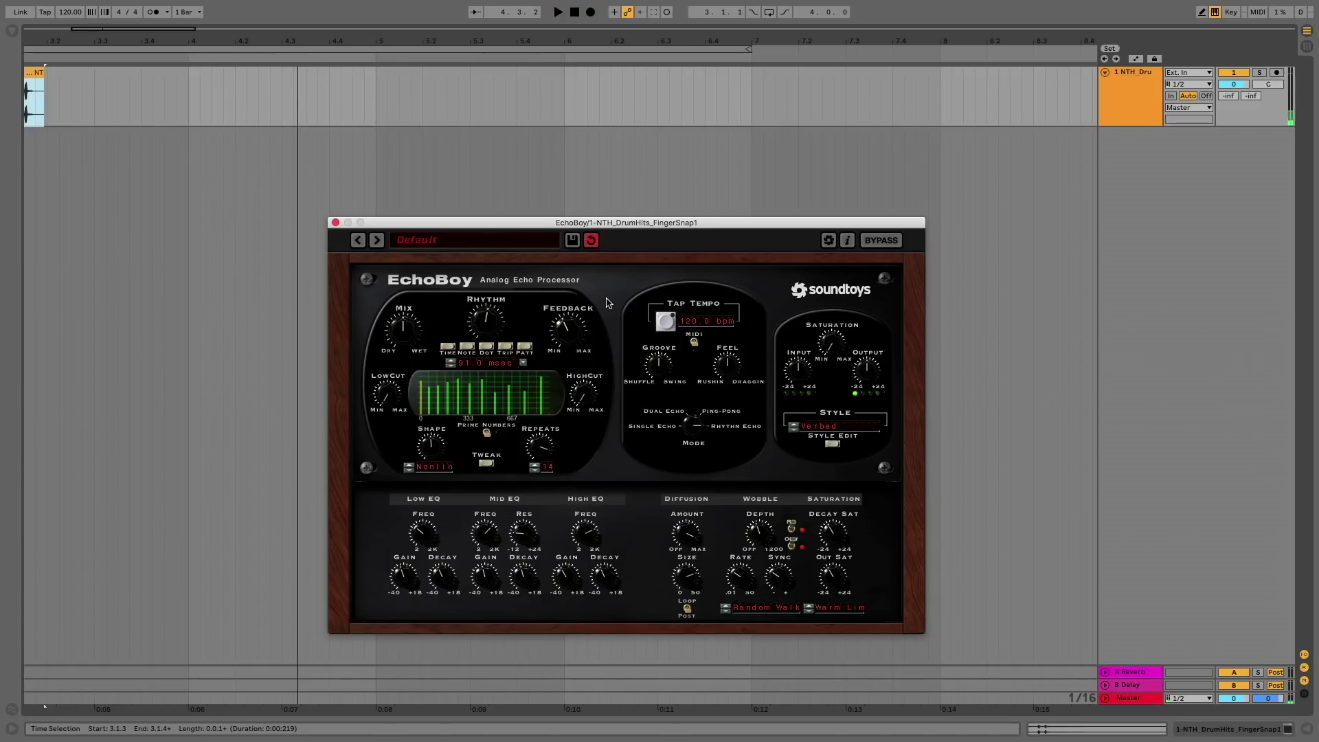